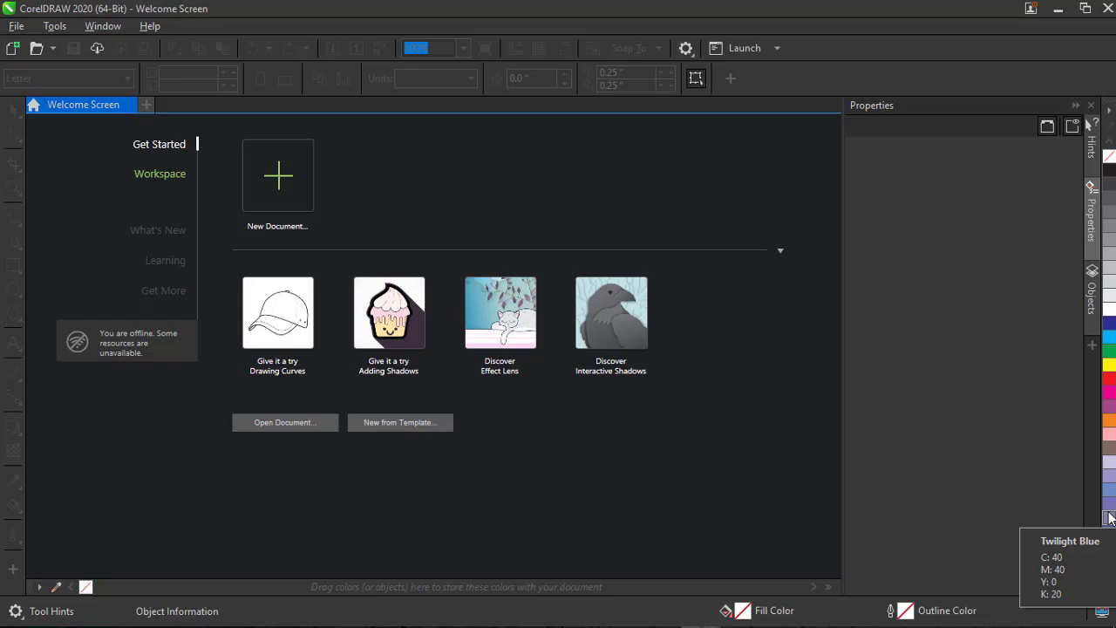
Step: Start a new document named ckstudio and inspect the preset list and preset-save options
click(160, 174)
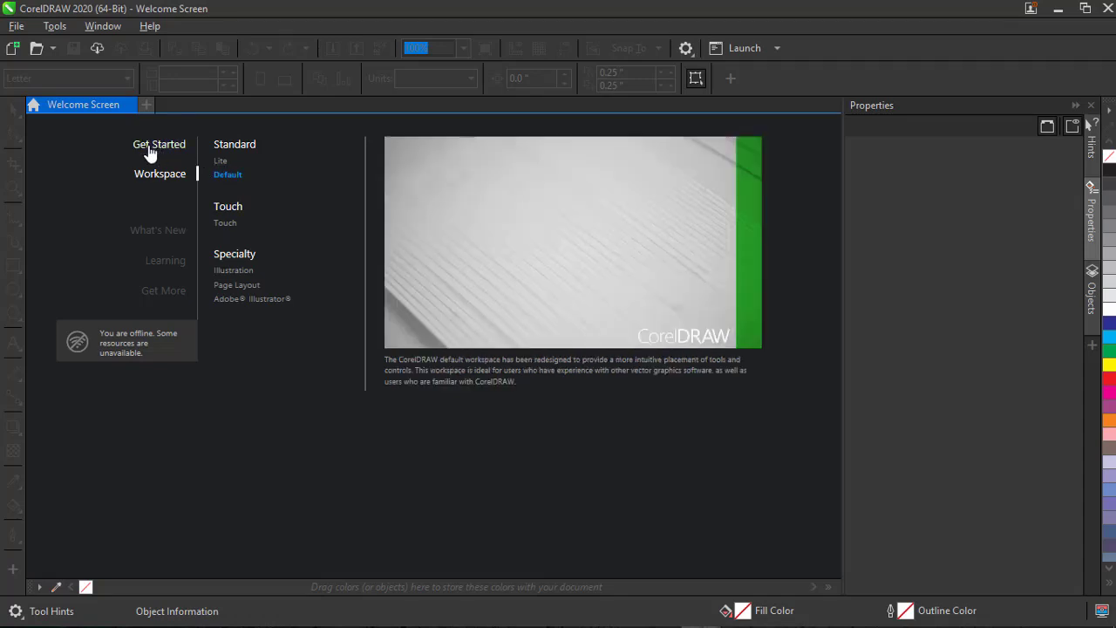
click(150, 147)
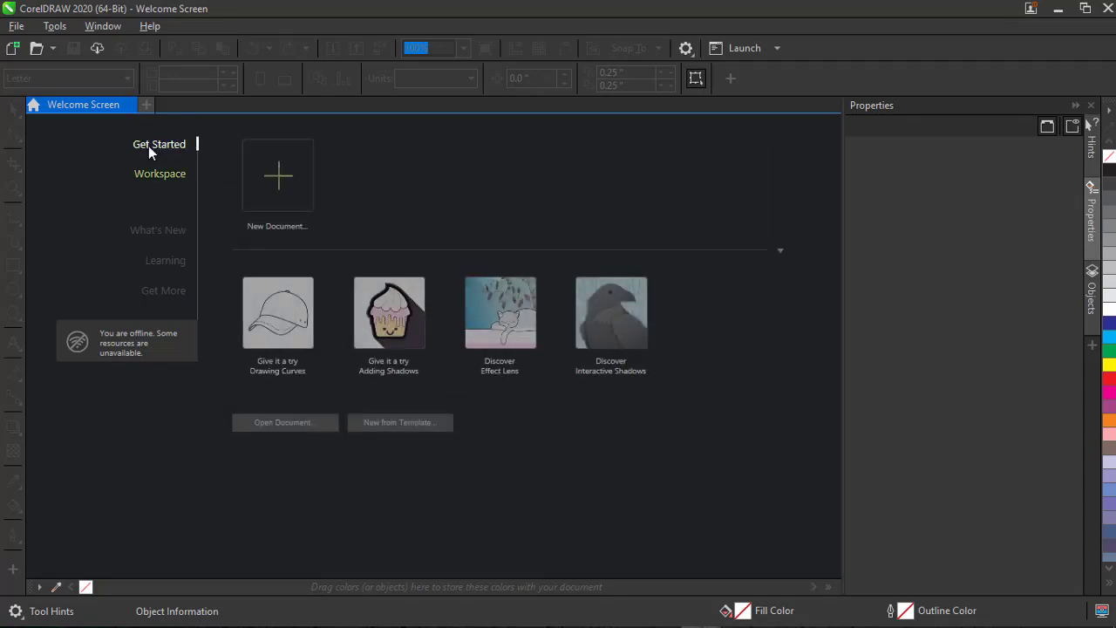
click(268, 180)
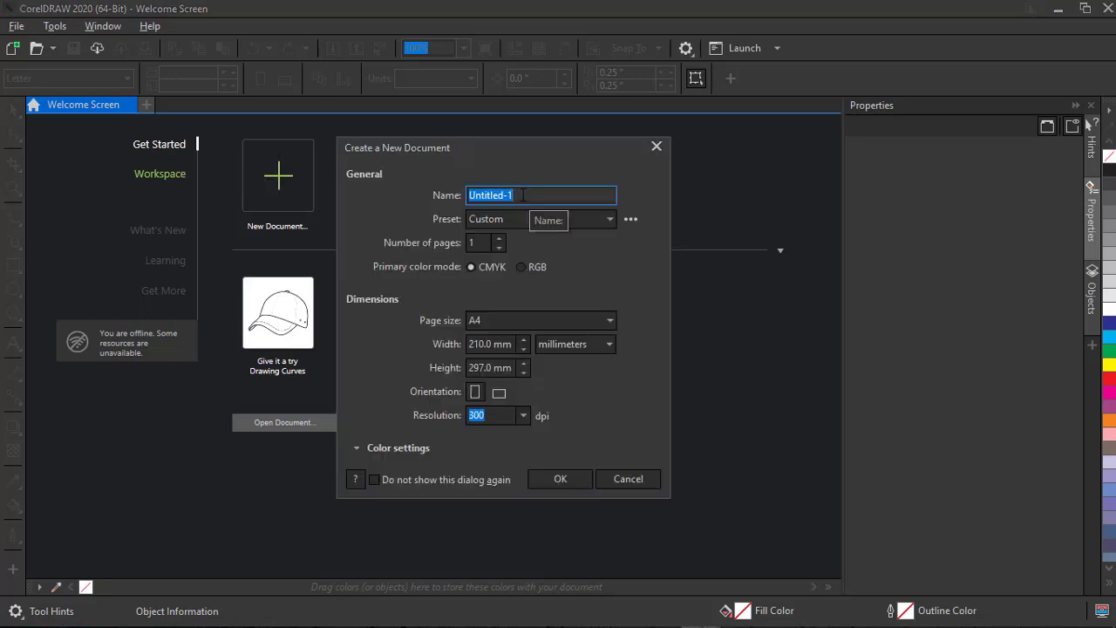
text(ck)
text(studio)
click(489, 219)
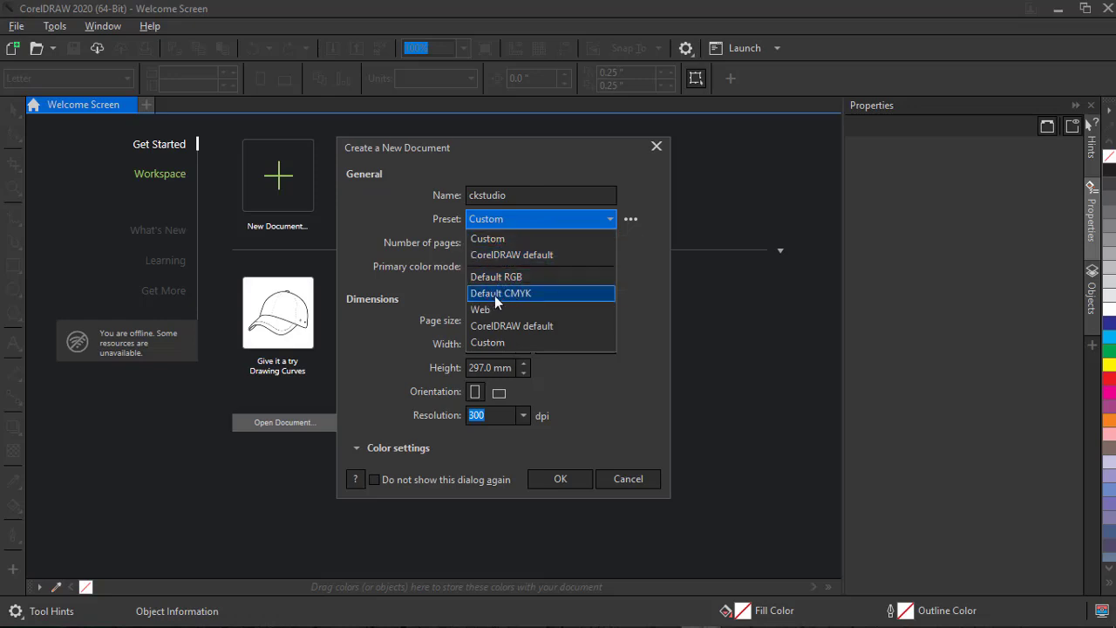
click(635, 229)
click(631, 220)
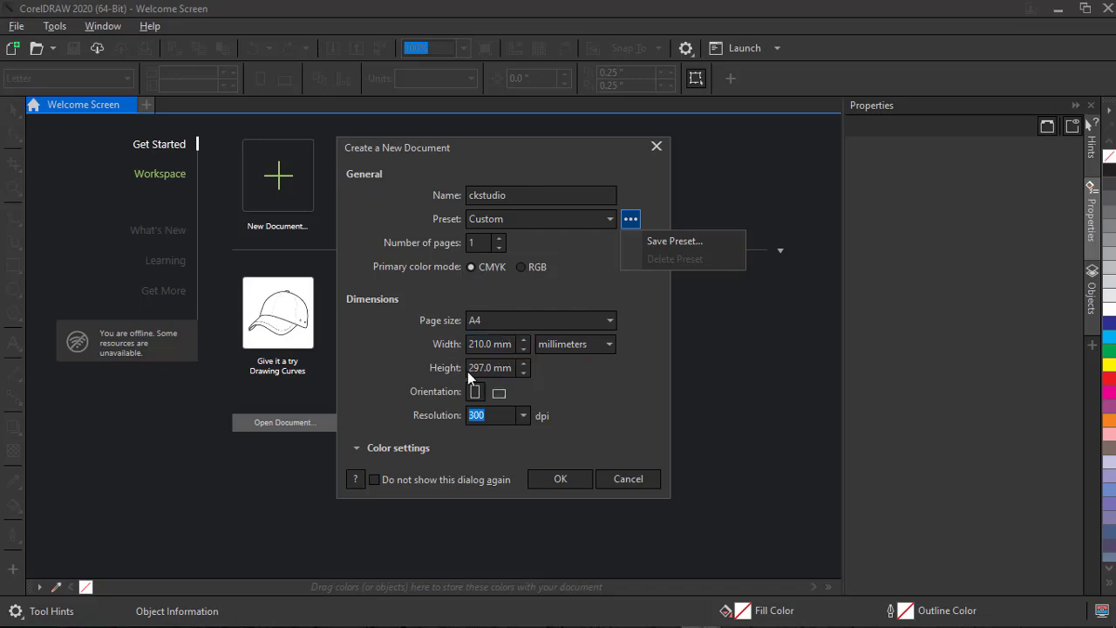
Step: Keep millimetre units, review the colour settings, and create the ckstudio A4 document
click(609, 346)
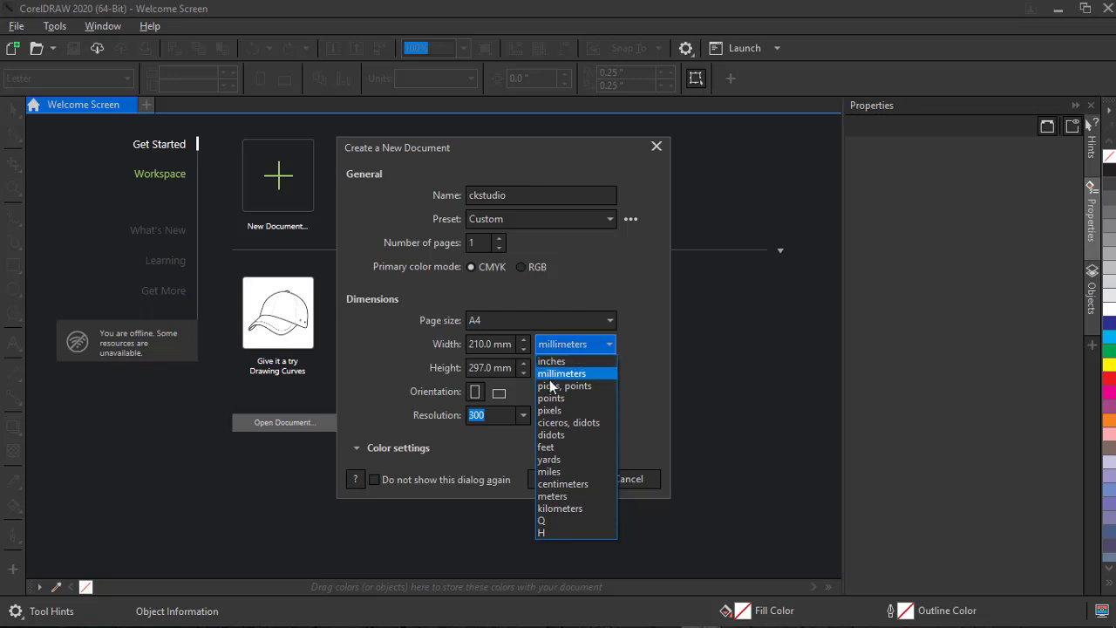
click(626, 349)
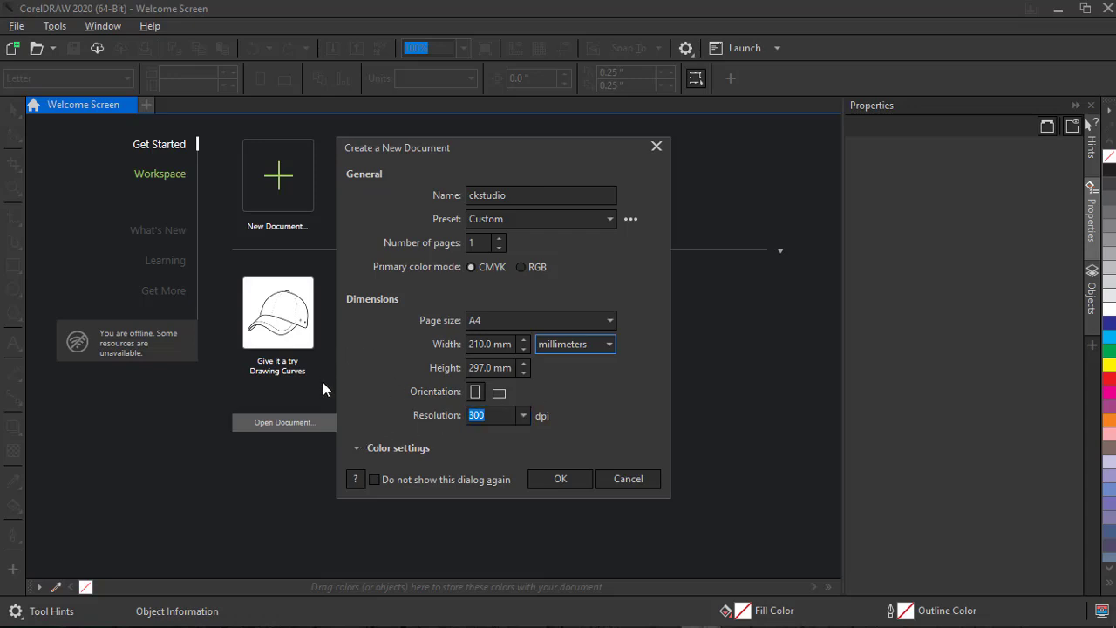
click(357, 448)
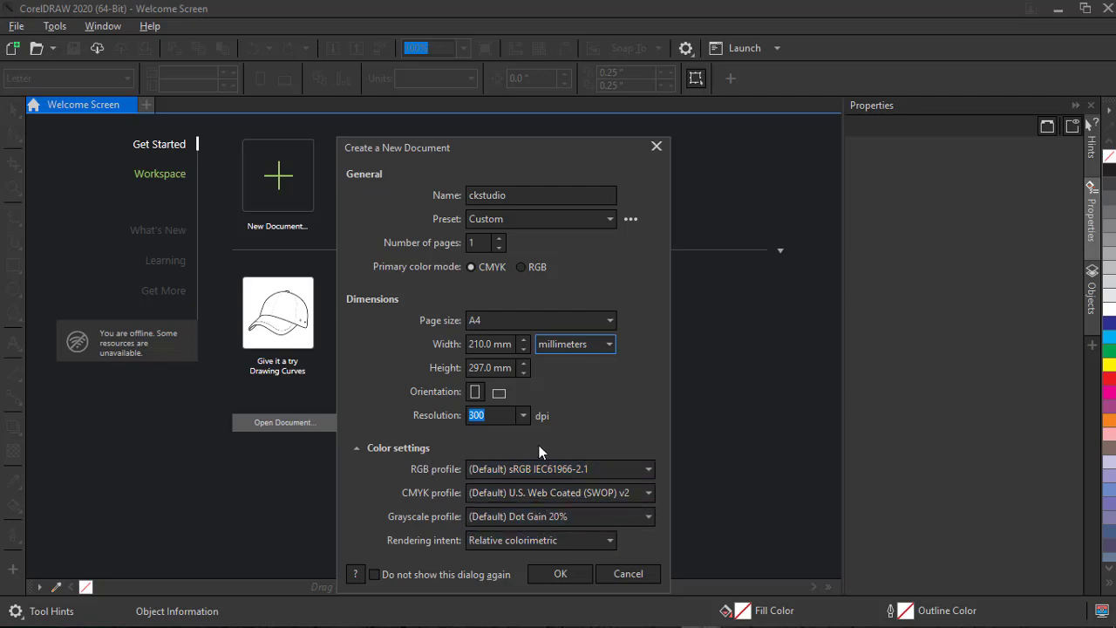
click(365, 448)
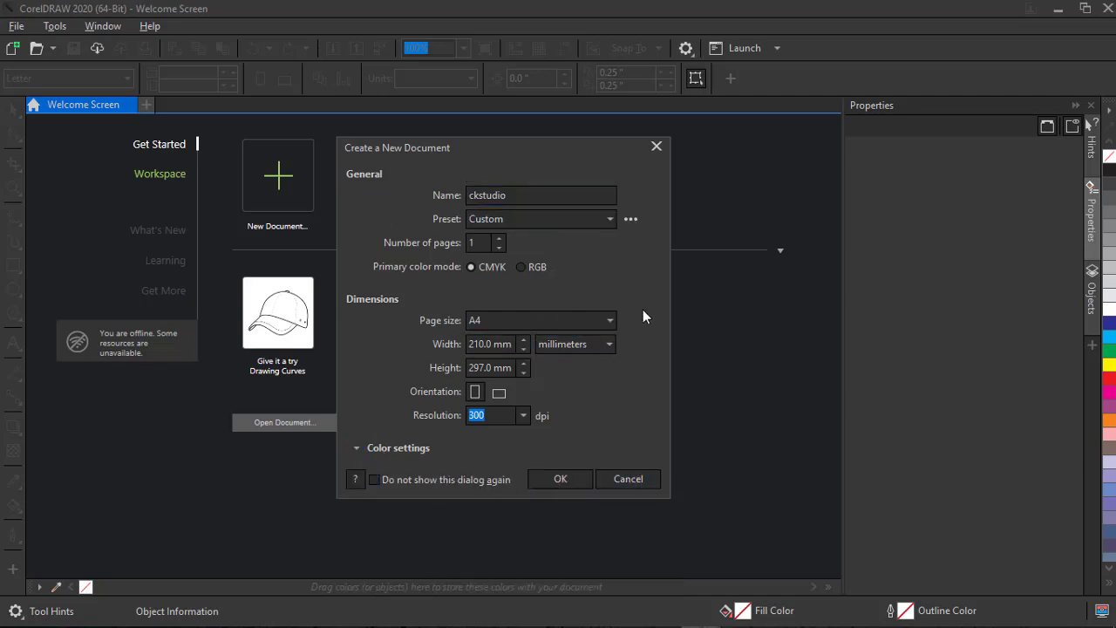
click(561, 480)
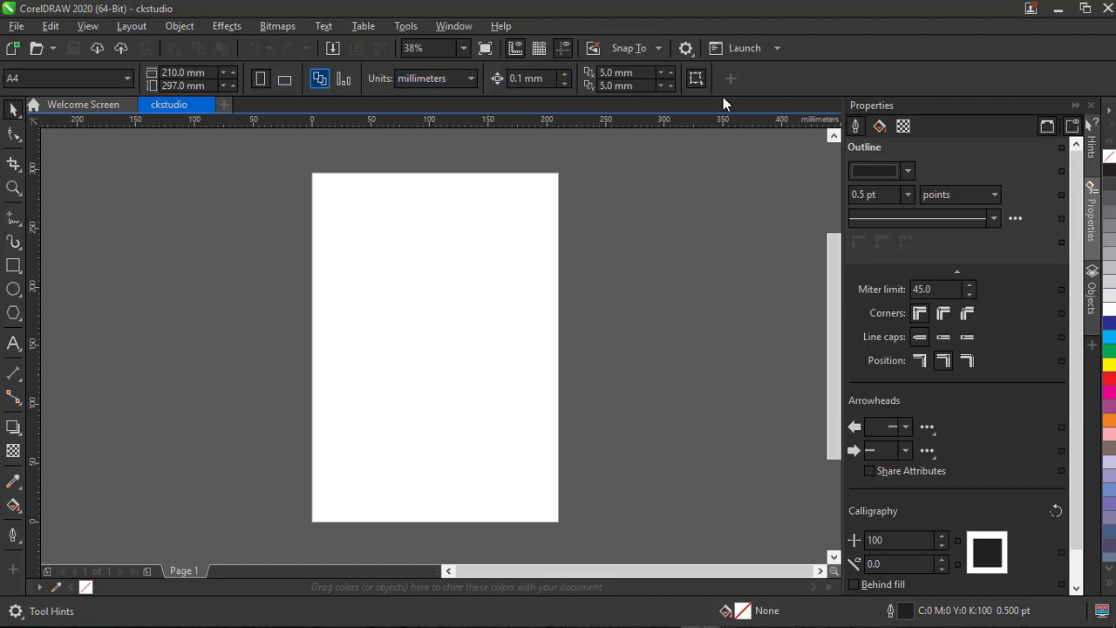
right_click(837, 74)
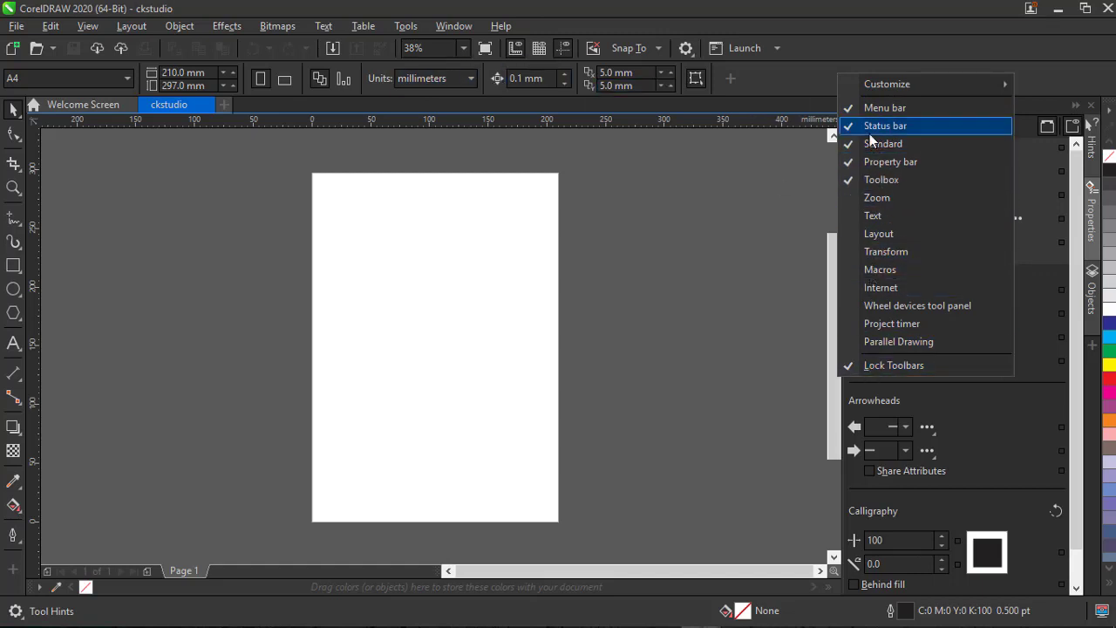
click(889, 162)
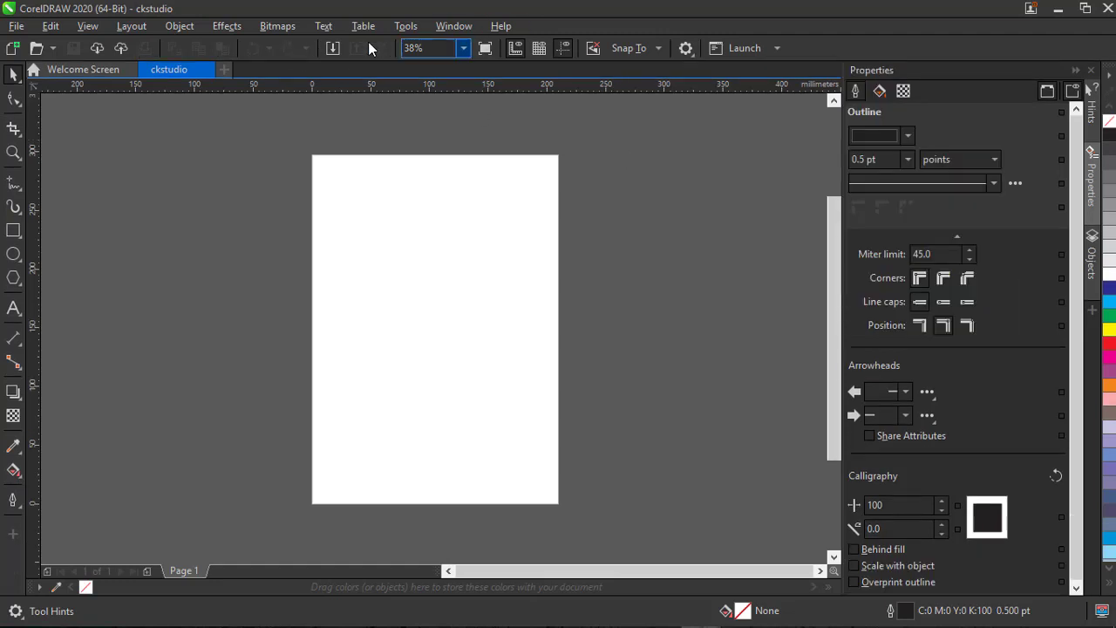
right_click(832, 42)
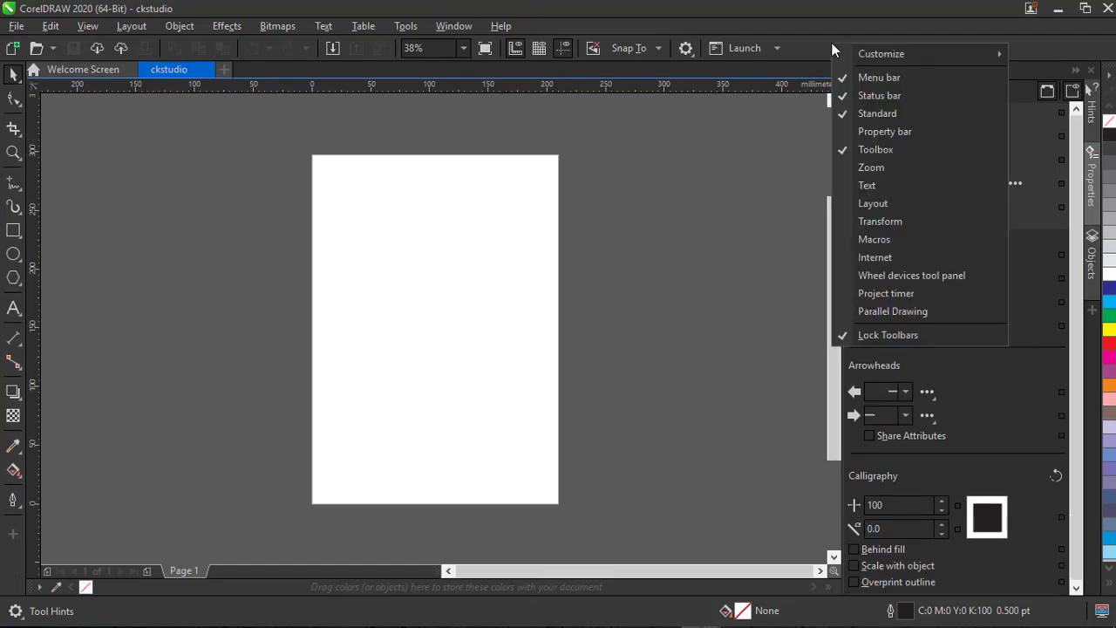
click(862, 138)
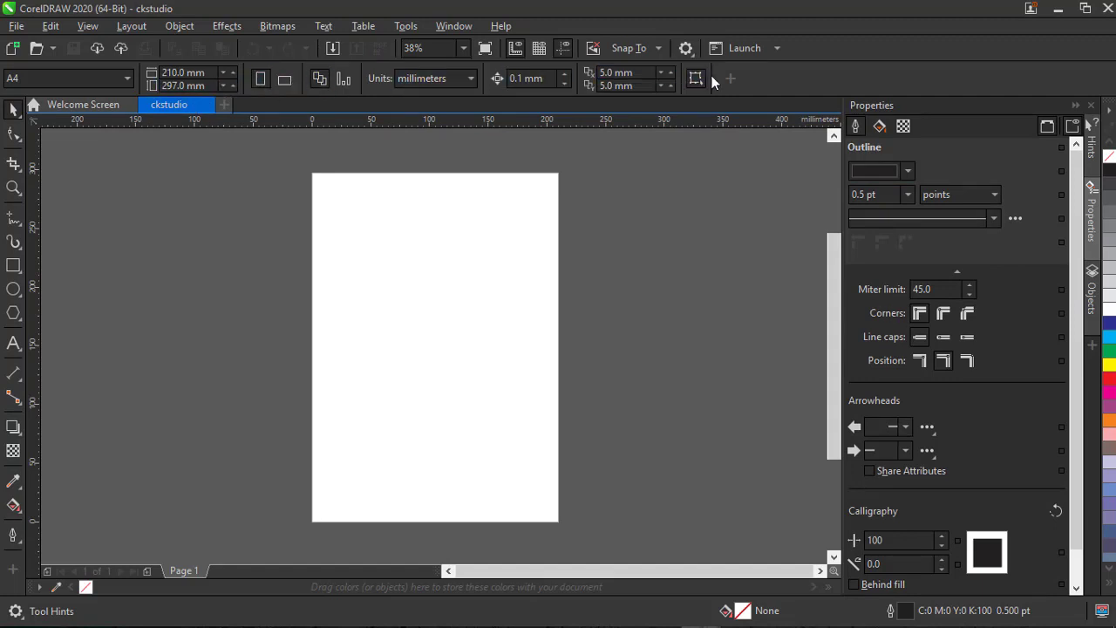
click(284, 79)
click(260, 79)
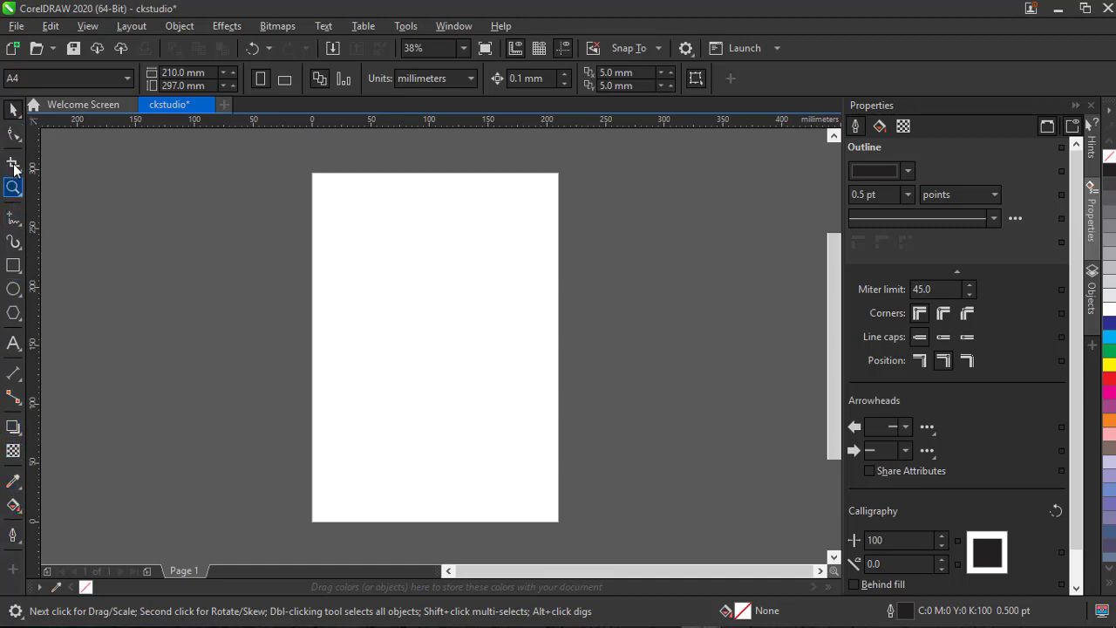
click(14, 571)
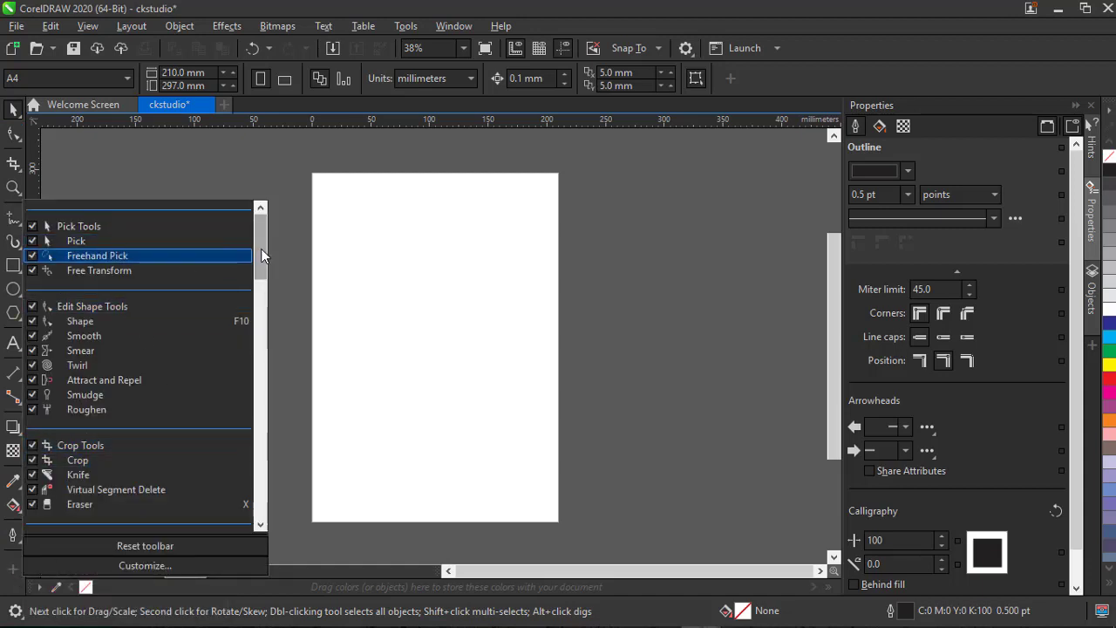
mouse_move(260, 232)
mouse_down()
mouse_move(247, 508)
mouse_move(274, 243)
mouse_up()
click(32, 256)
click(21, 113)
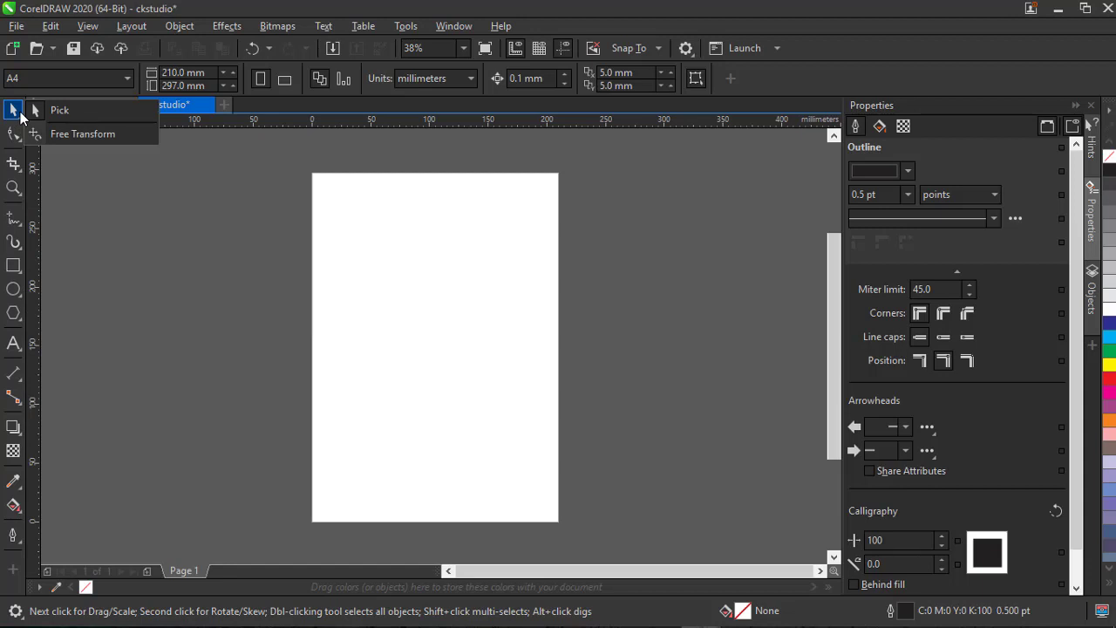
click(13, 569)
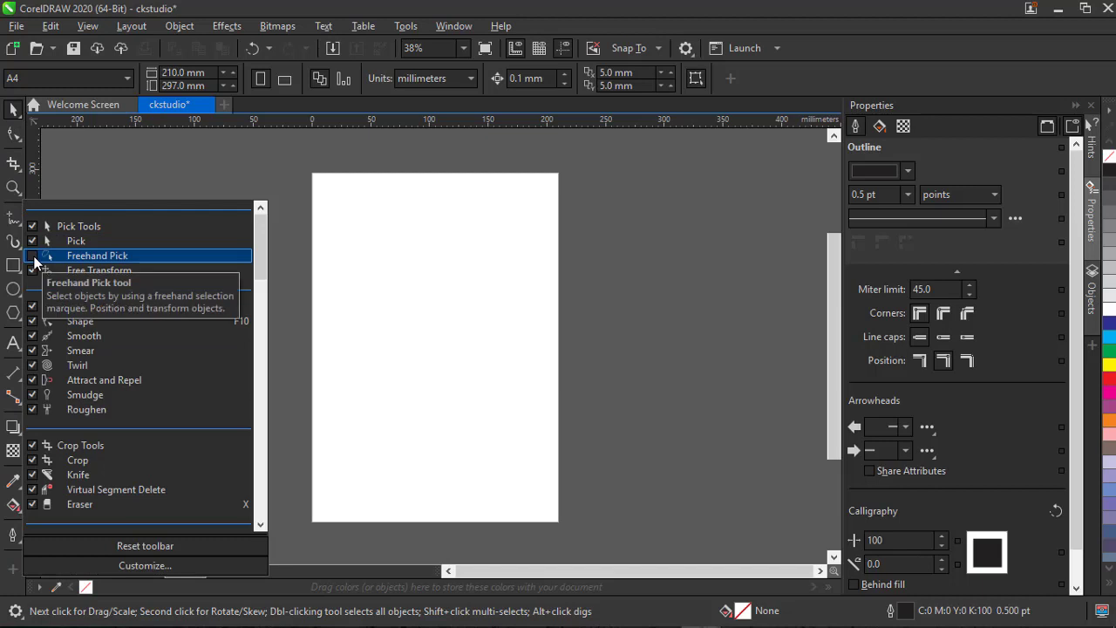
click(35, 257)
click(15, 115)
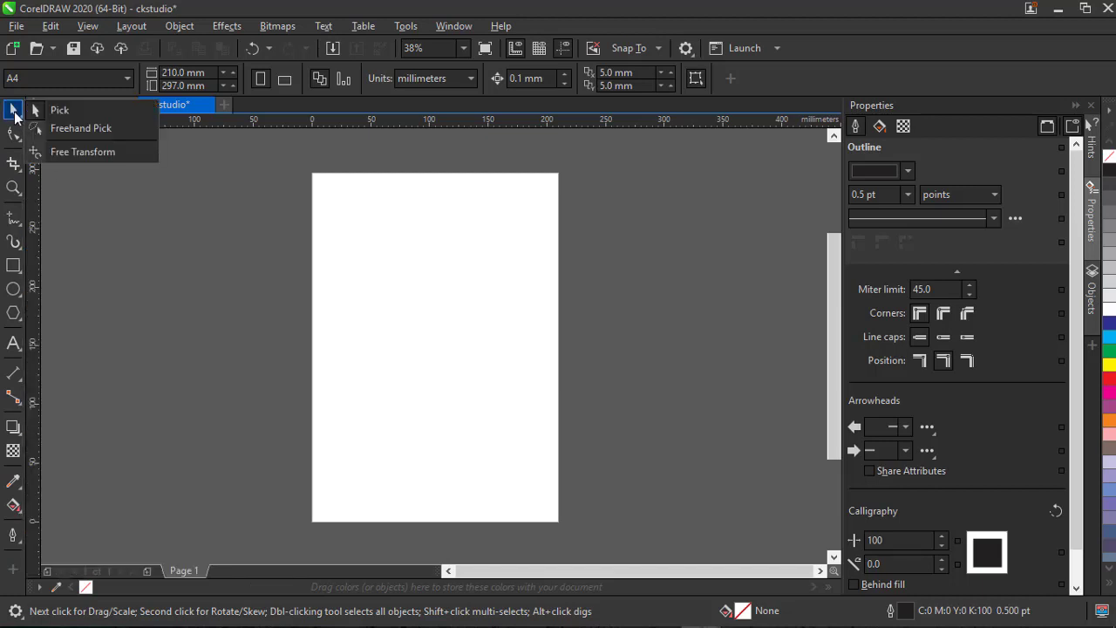
mouse_move(13, 506)
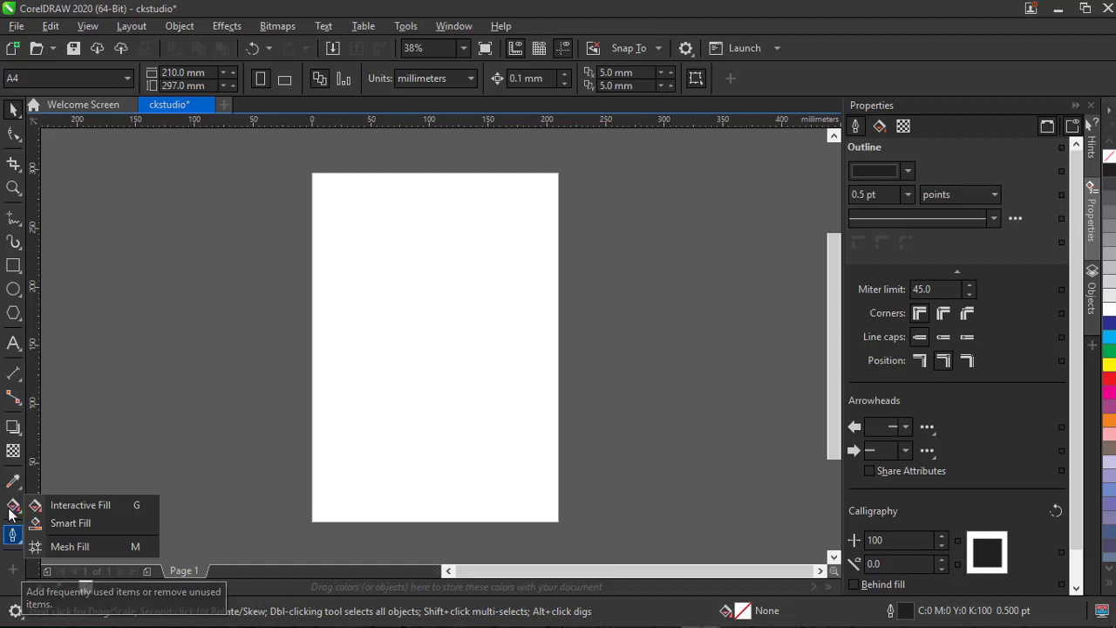
click(15, 292)
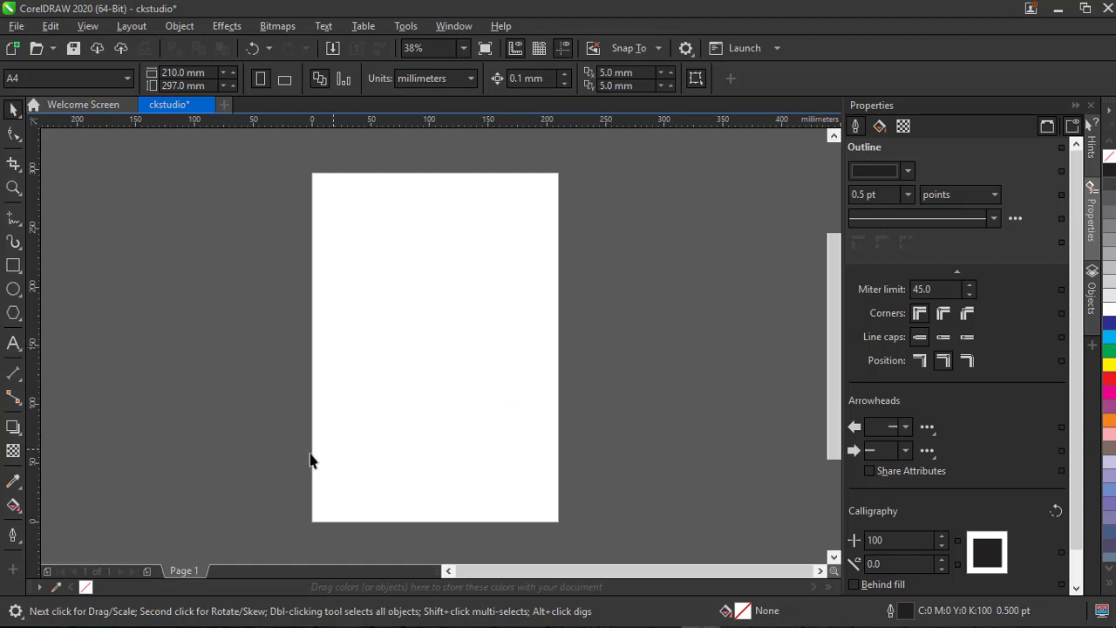
click(146, 571)
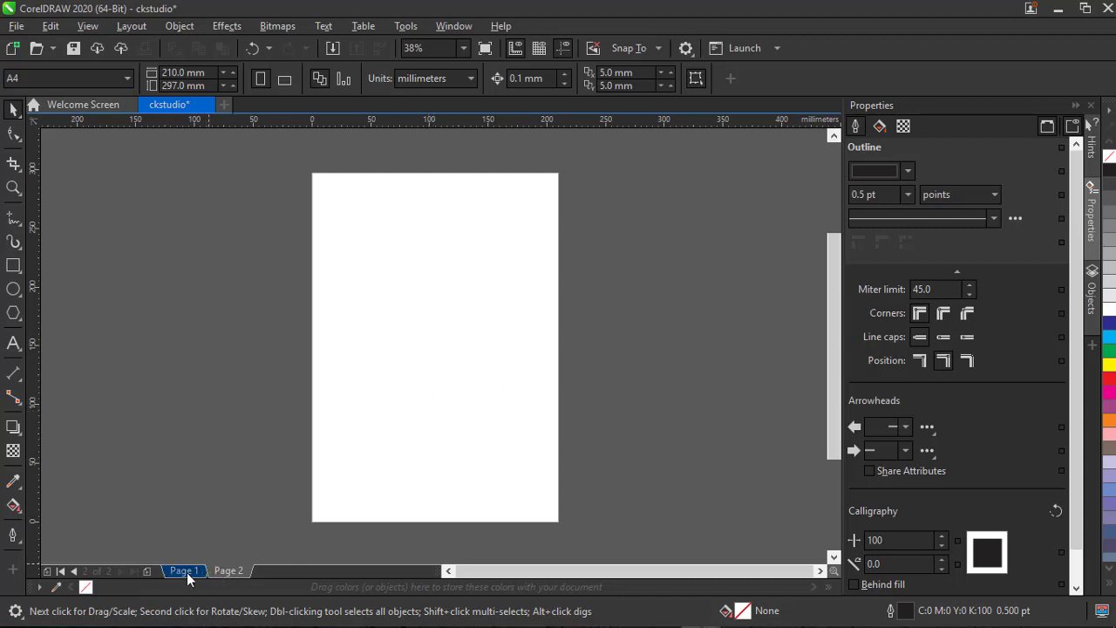
click(187, 572)
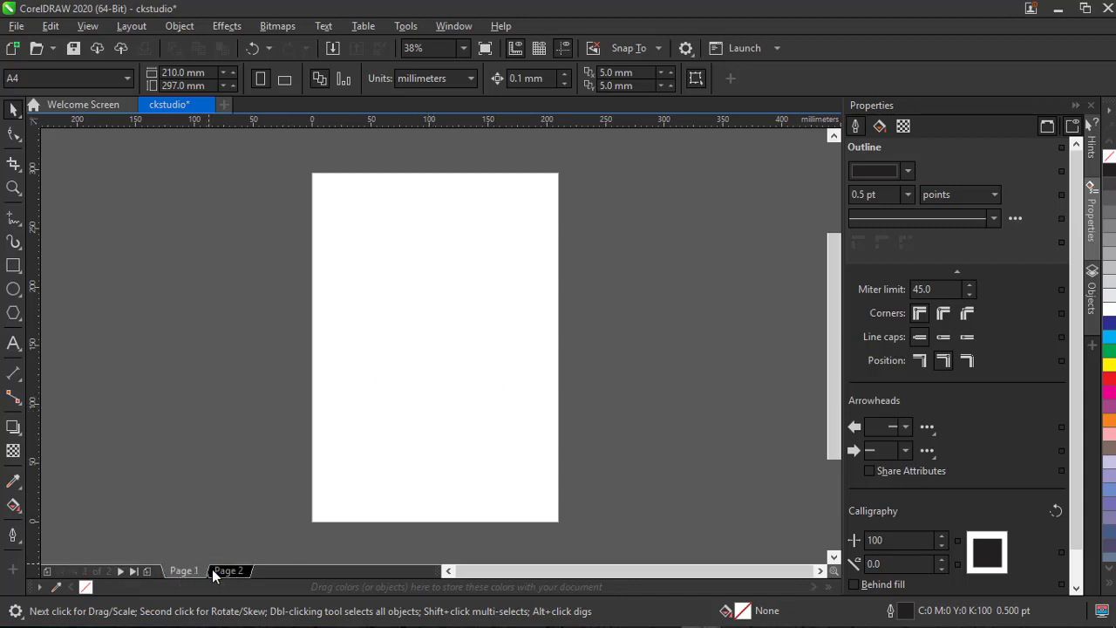
click(147, 571)
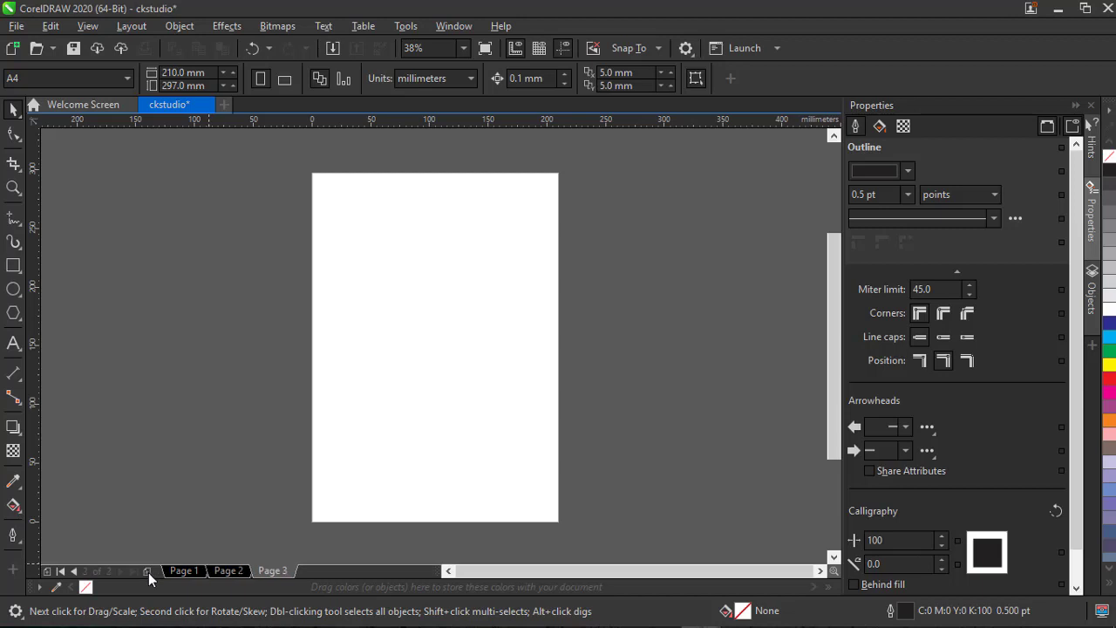
click(148, 572)
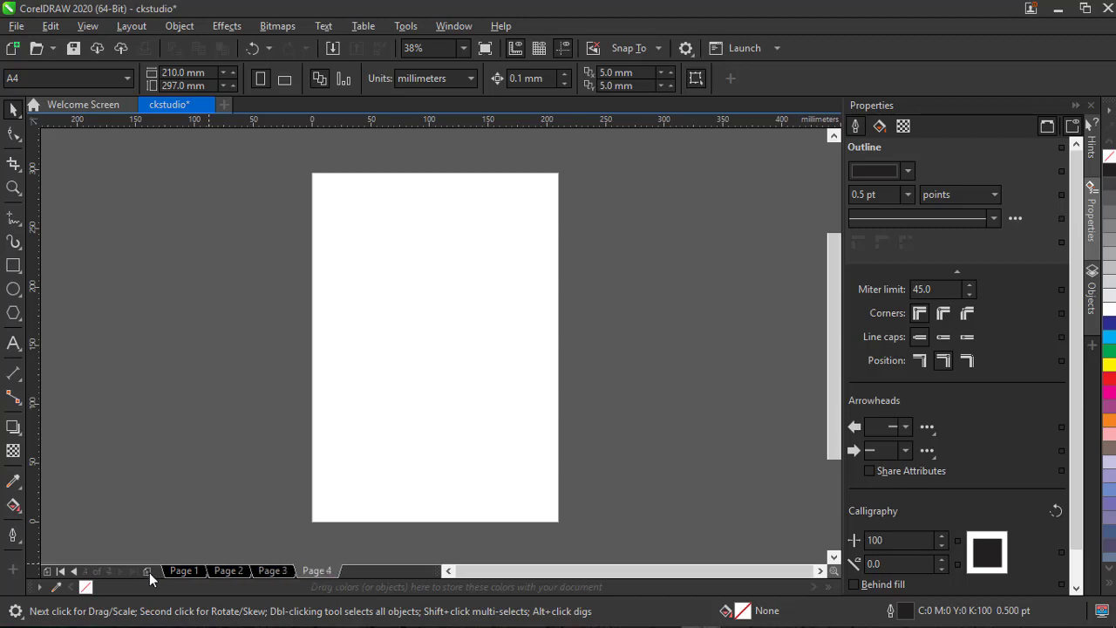
click(318, 570)
click(144, 28)
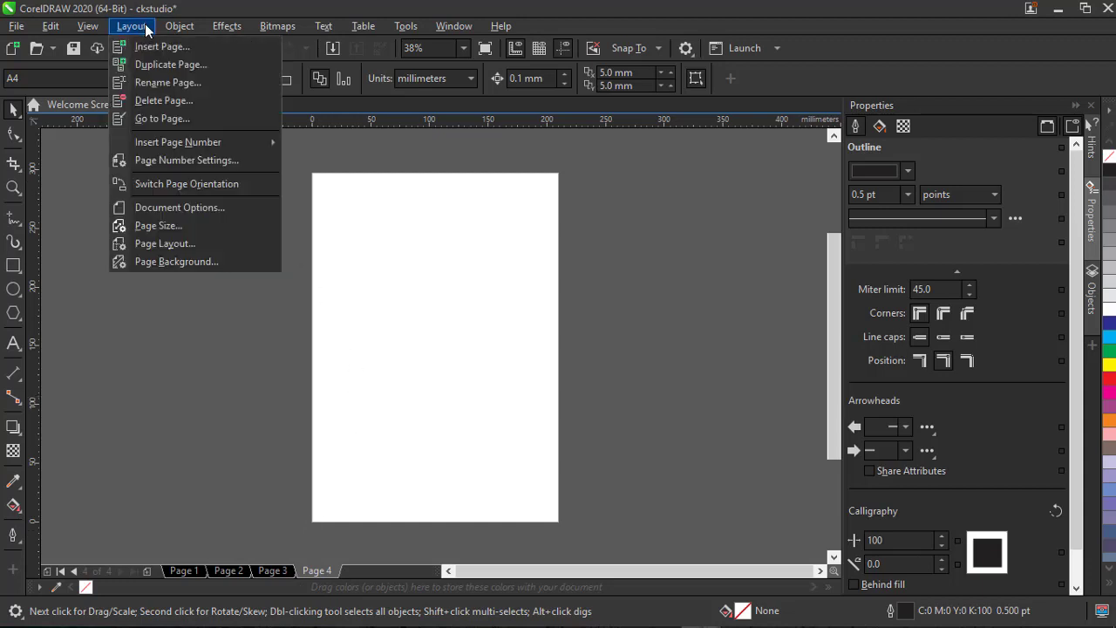
click(162, 244)
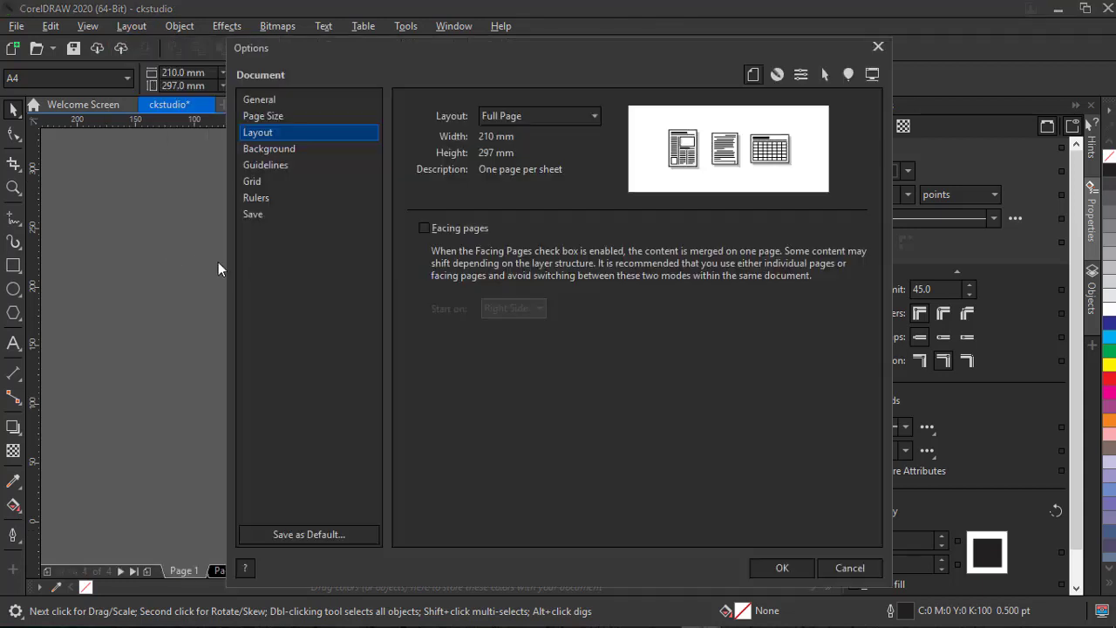
click(425, 227)
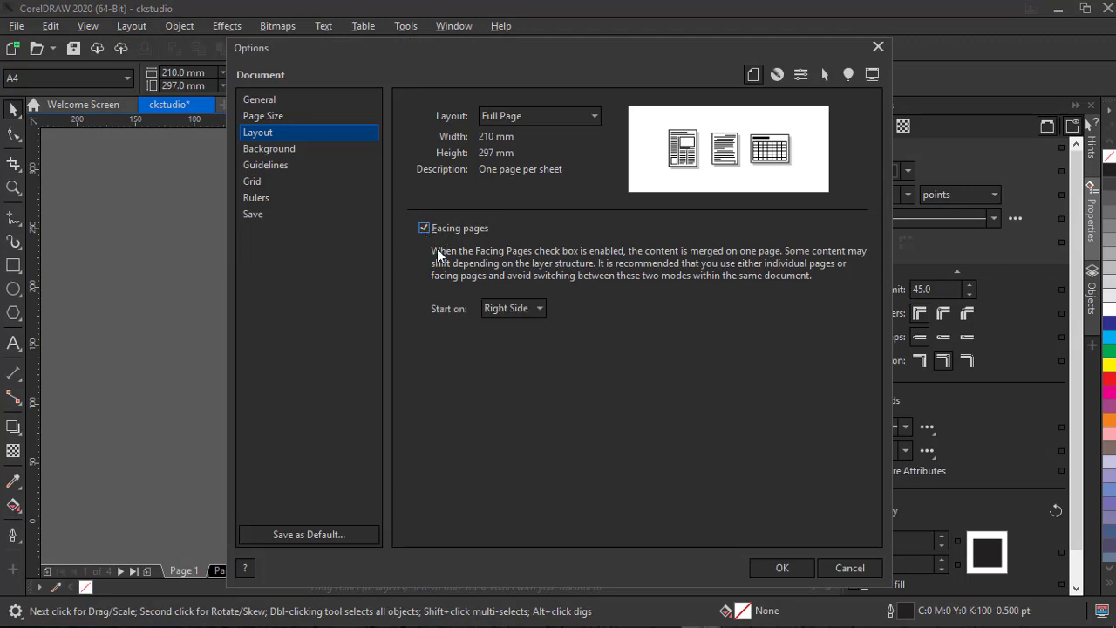
click(798, 568)
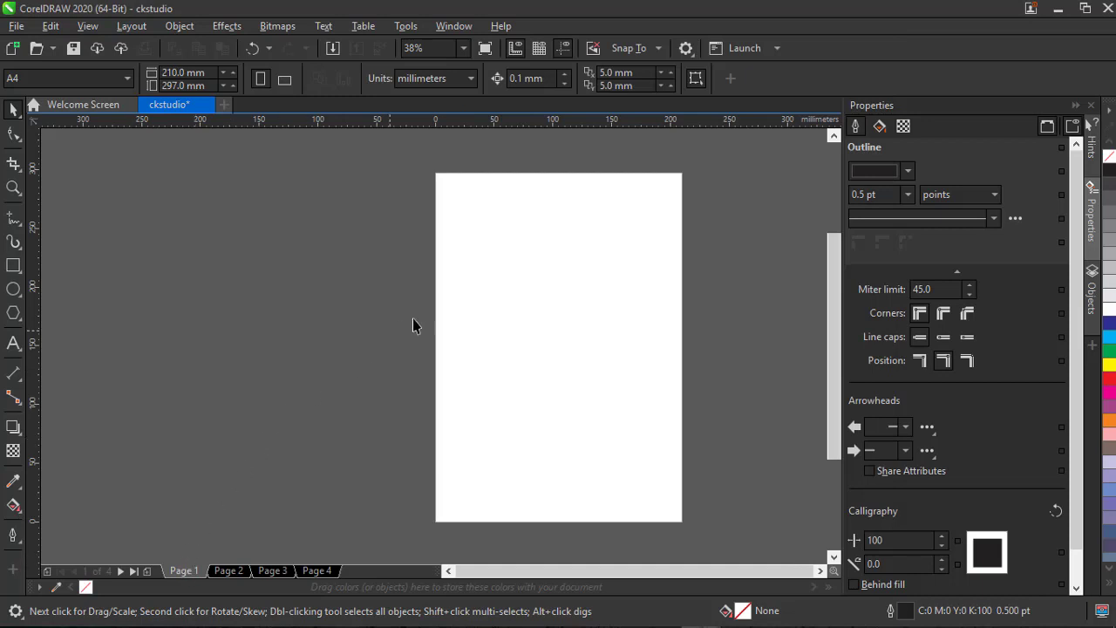
click(217, 571)
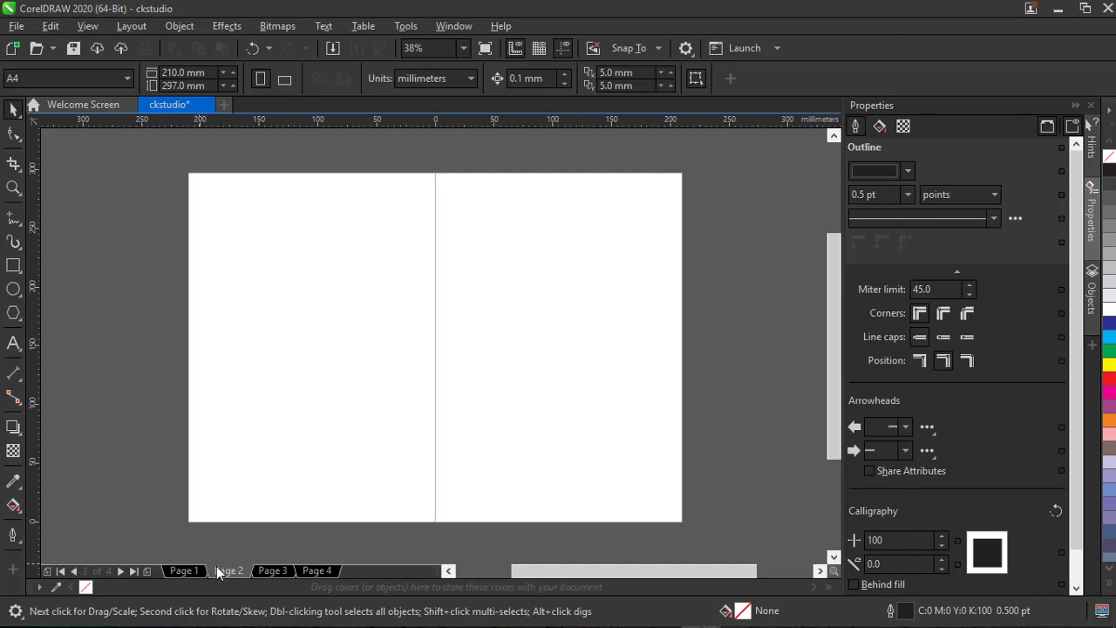
click(314, 571)
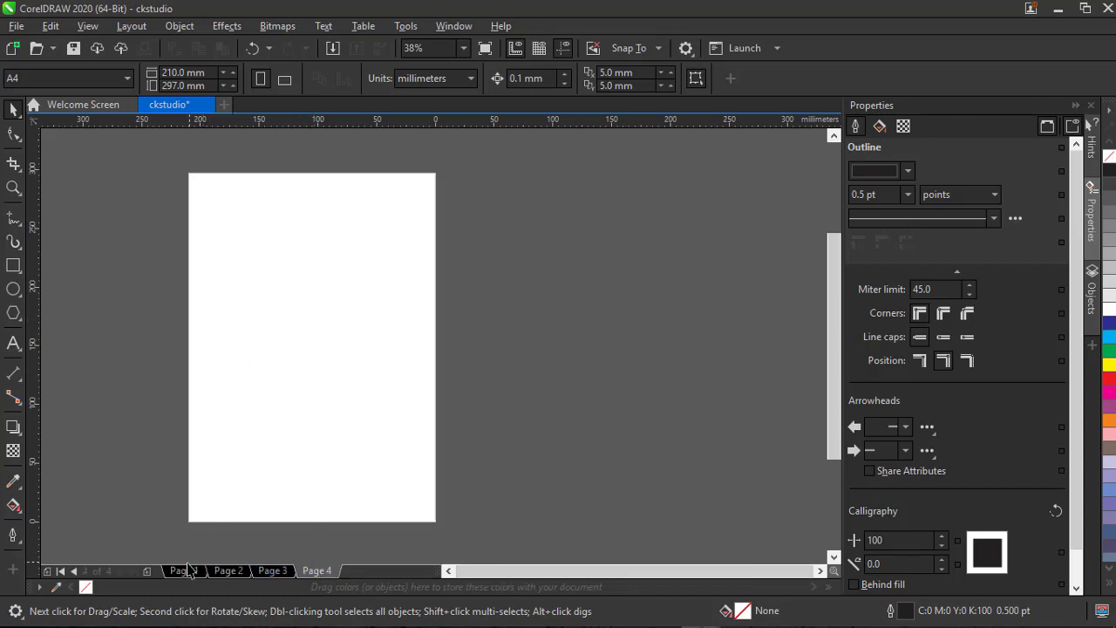
click(183, 570)
click(228, 570)
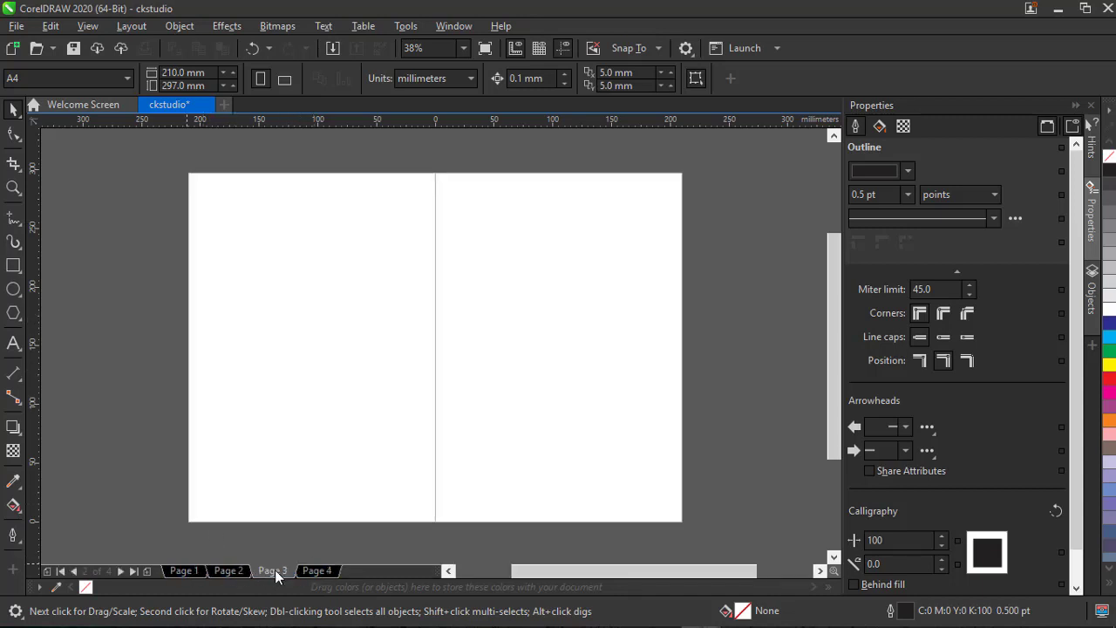
click(325, 571)
click(193, 570)
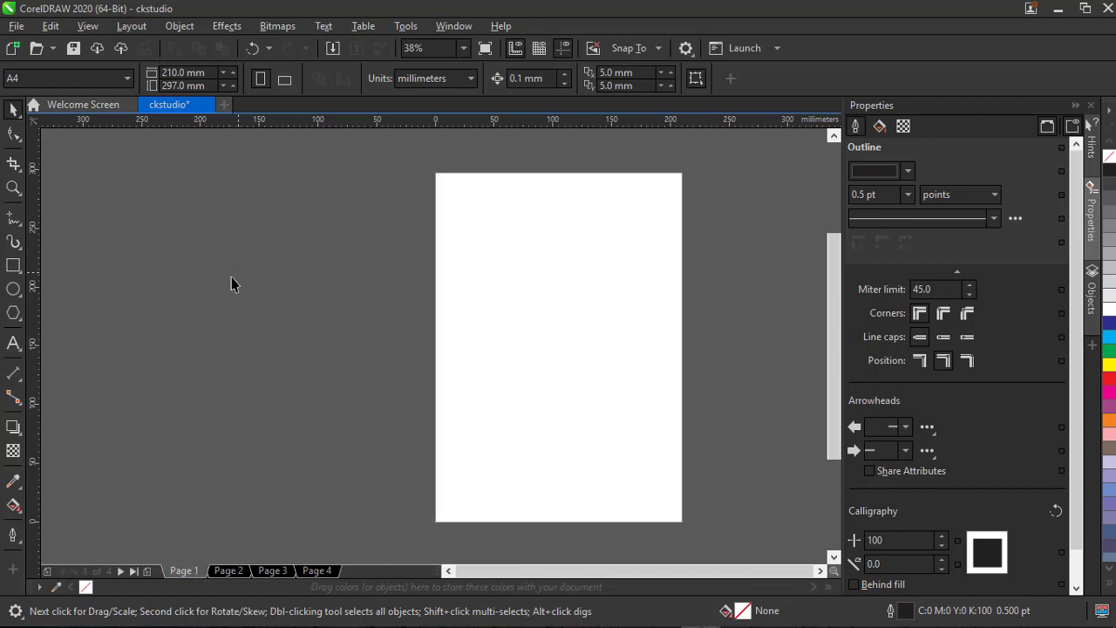
Step: Check Page 1's page options and the Layout menu, then show the Objects docker's page list
right_click(192, 572)
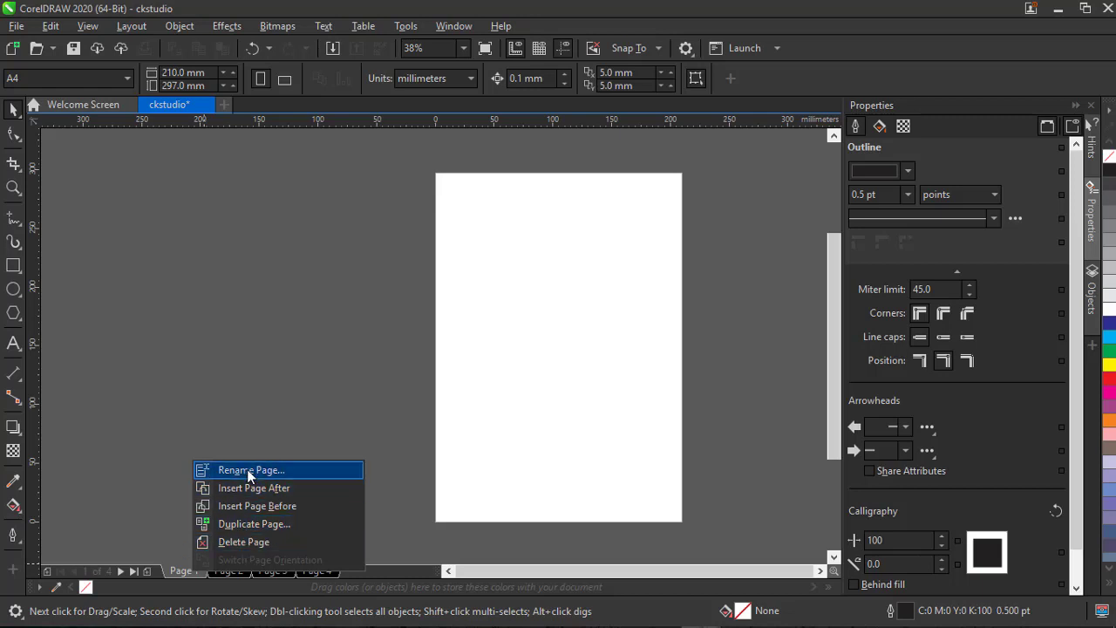
click(136, 25)
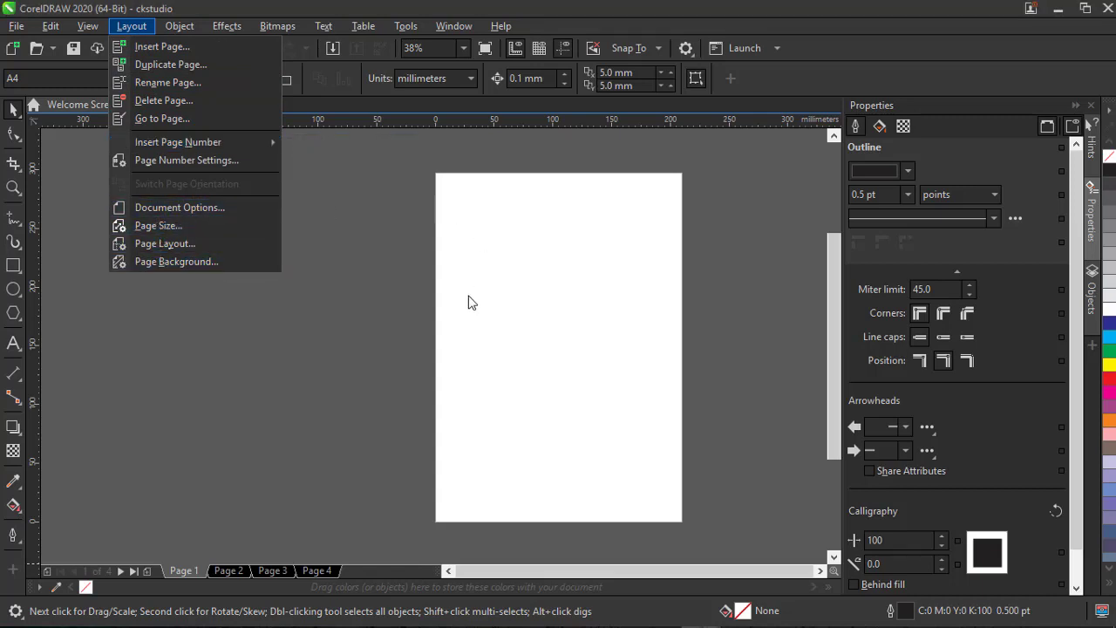
click(796, 78)
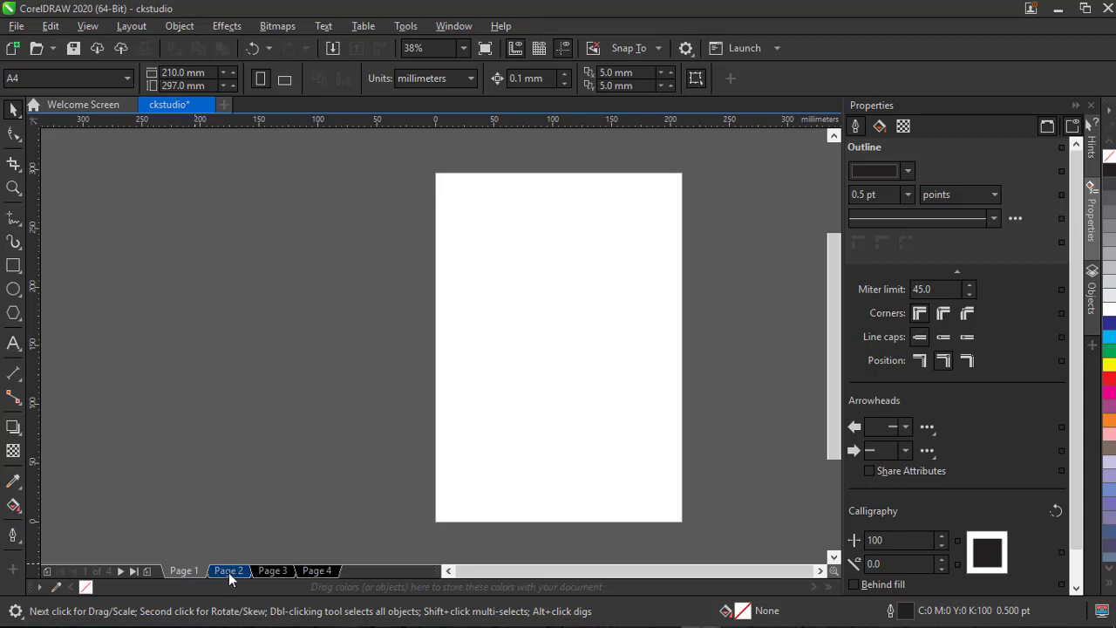
click(192, 573)
click(1095, 296)
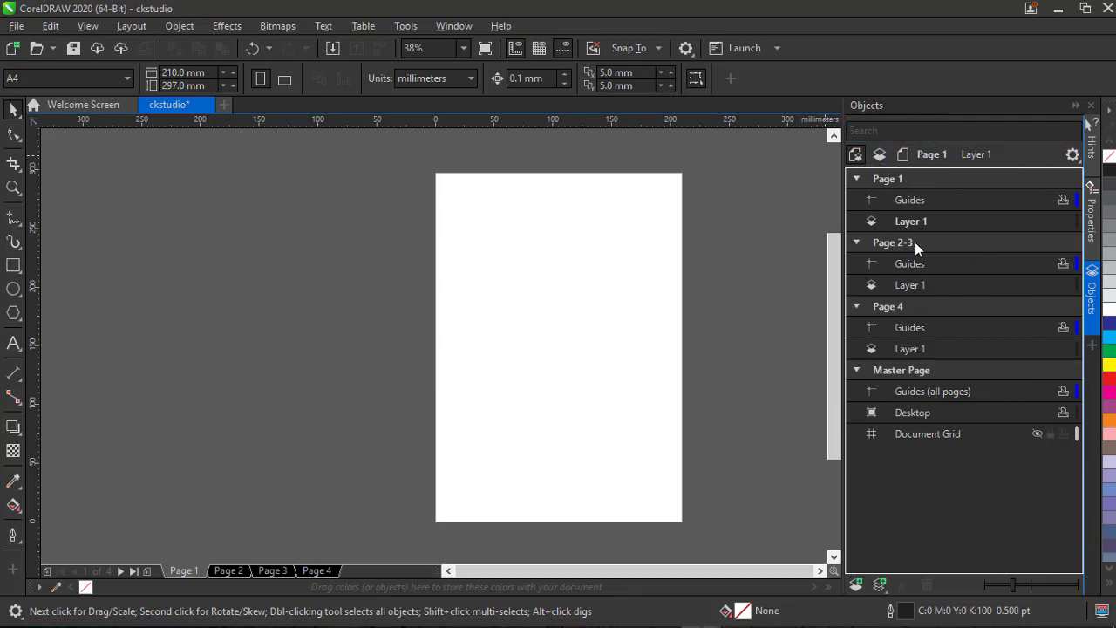
Step: Make the Master Page's Guides (all pages) layer active in the Objects docker
mouse_move(909, 348)
click(910, 395)
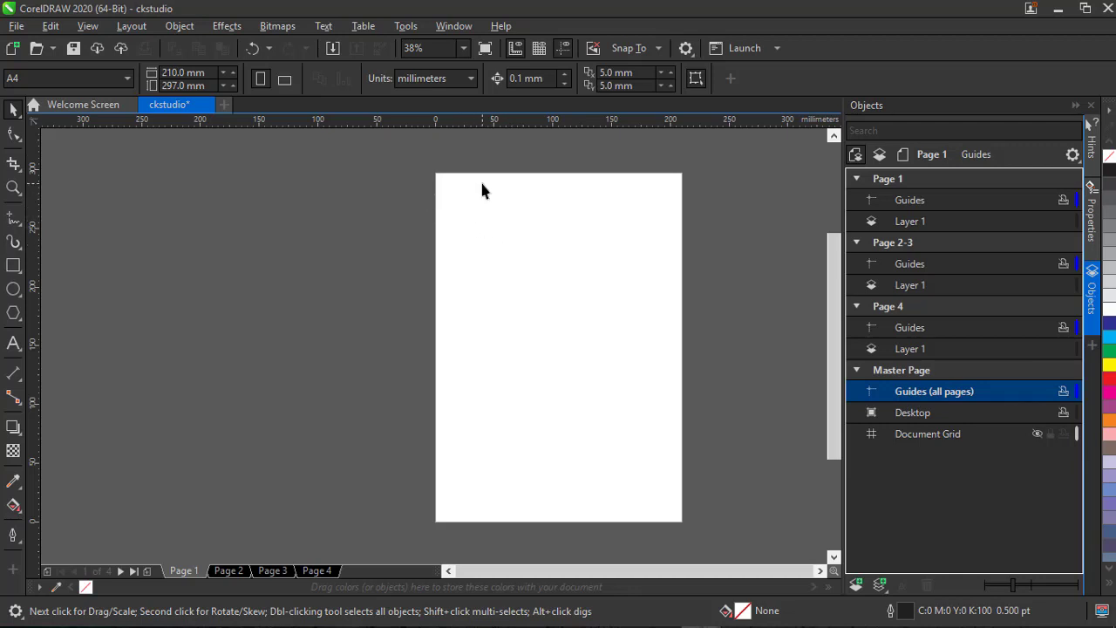
Step: Apply the Three column newsletter guideline preset via Ruler Setup and preview it on the page
right_click(455, 124)
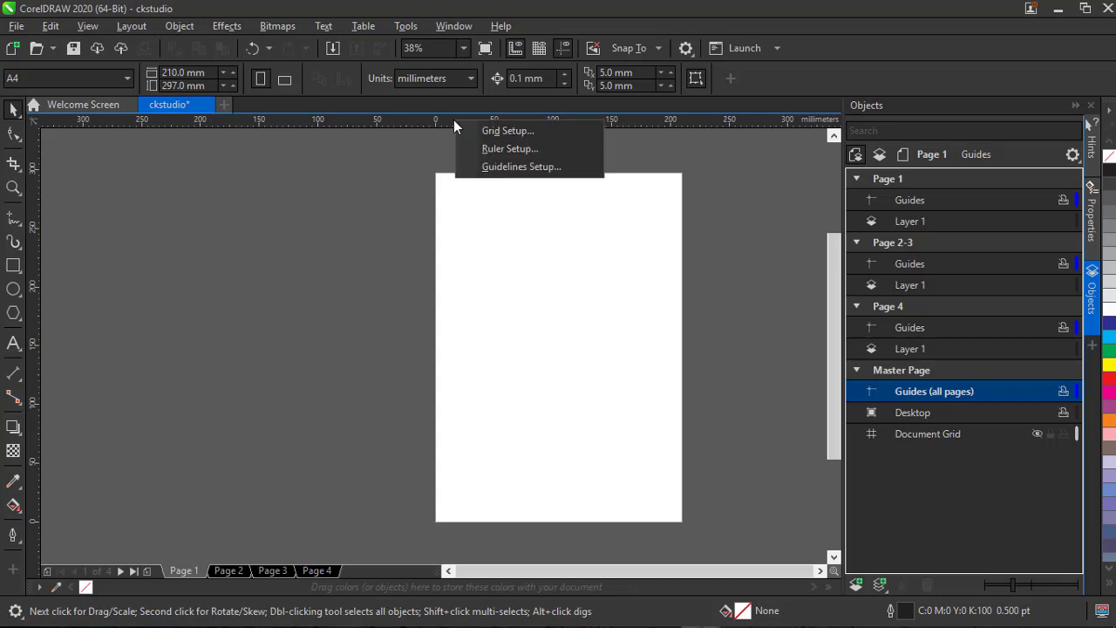
click(511, 148)
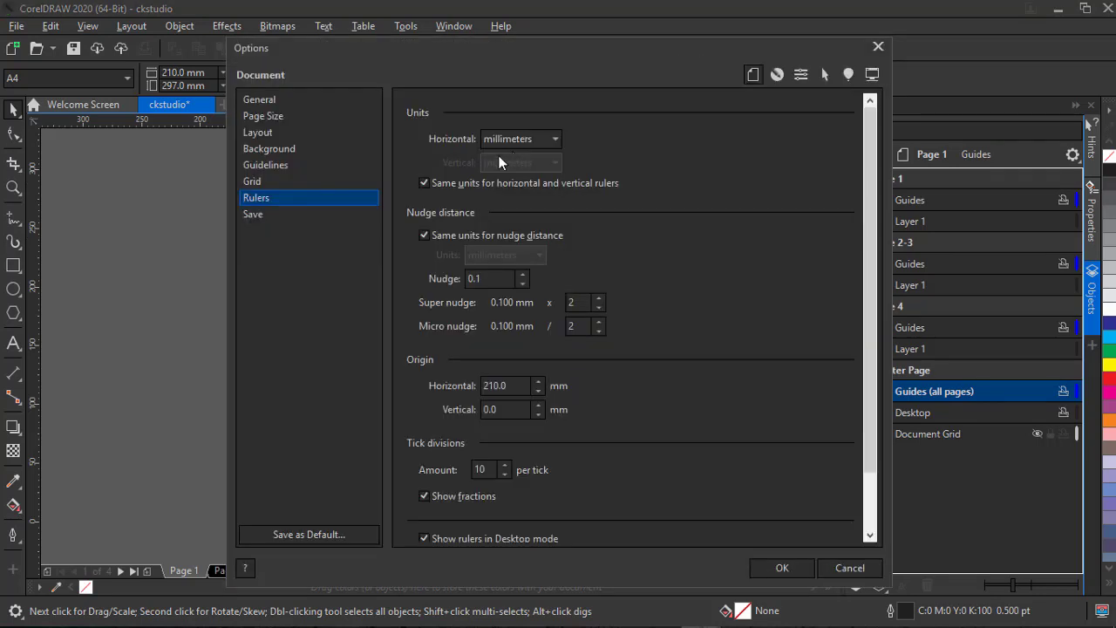
click(276, 164)
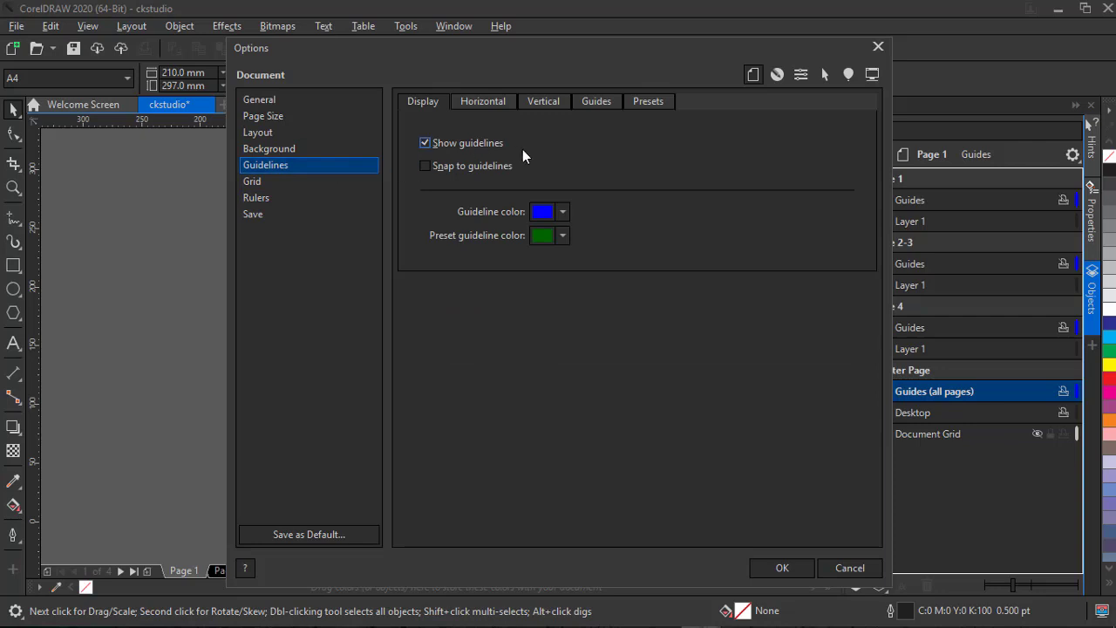
click(652, 103)
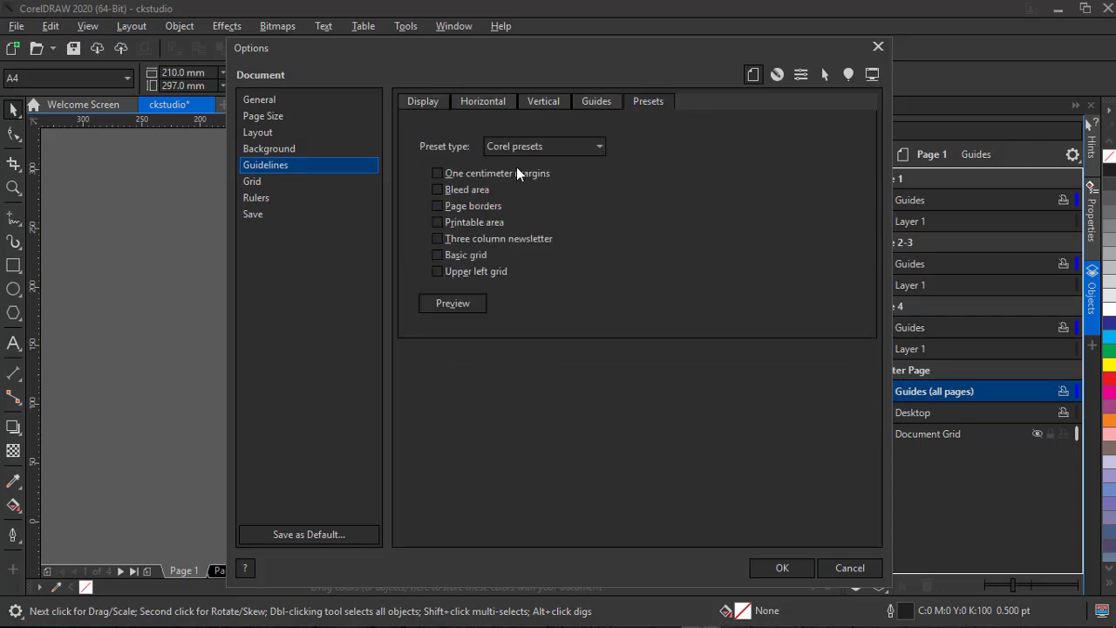
drag(460, 57, 778, 34)
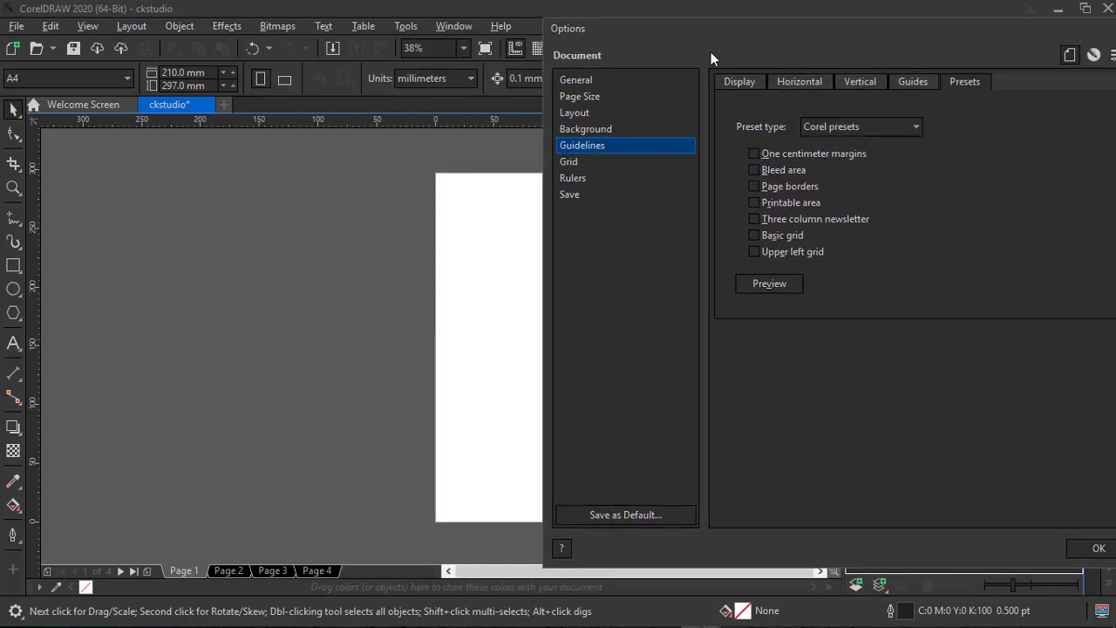
drag(803, 40, 898, 27)
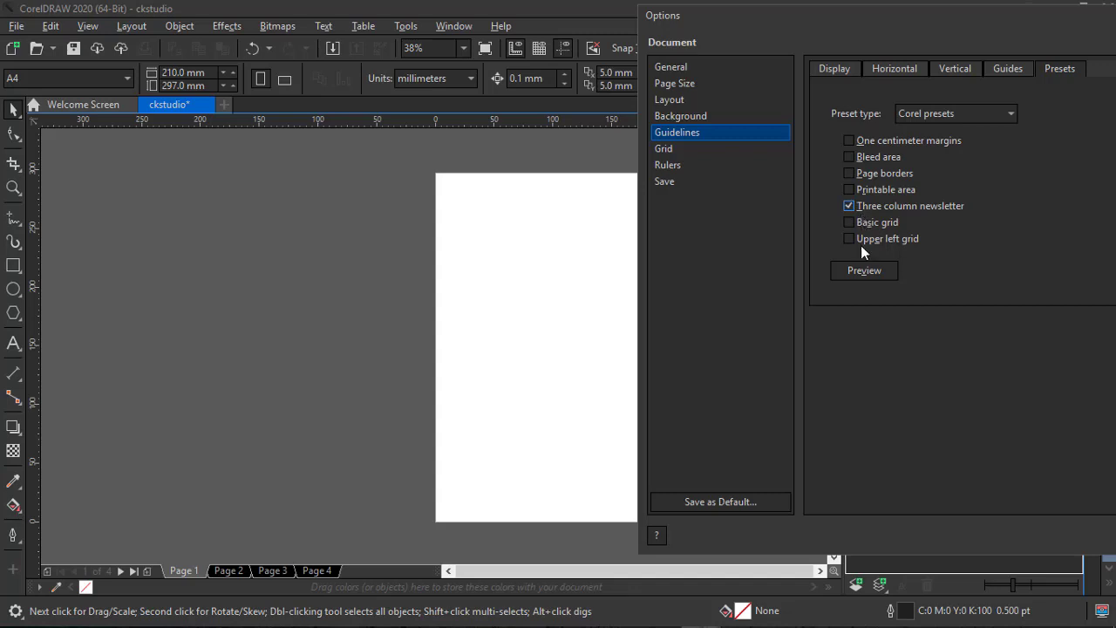
click(868, 275)
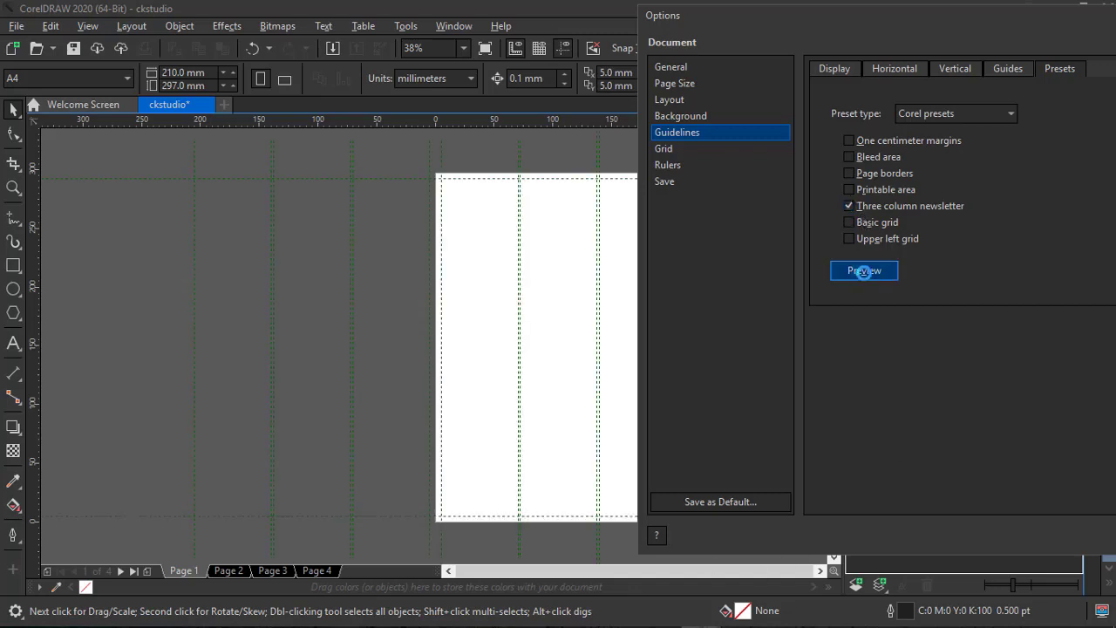
drag(741, 7, 543, 4)
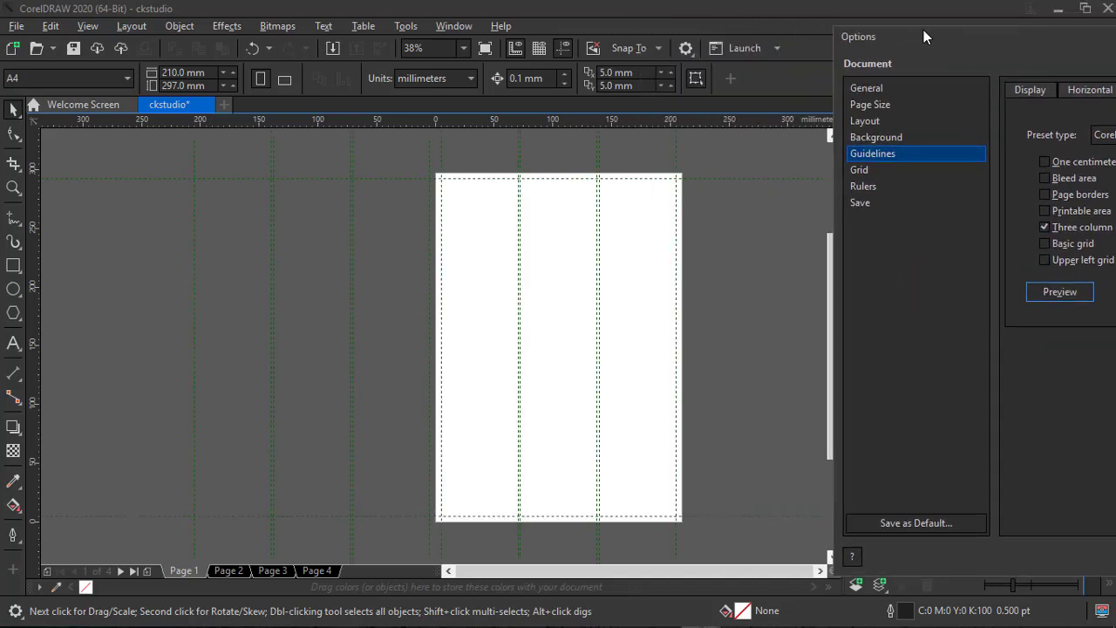
click(998, 533)
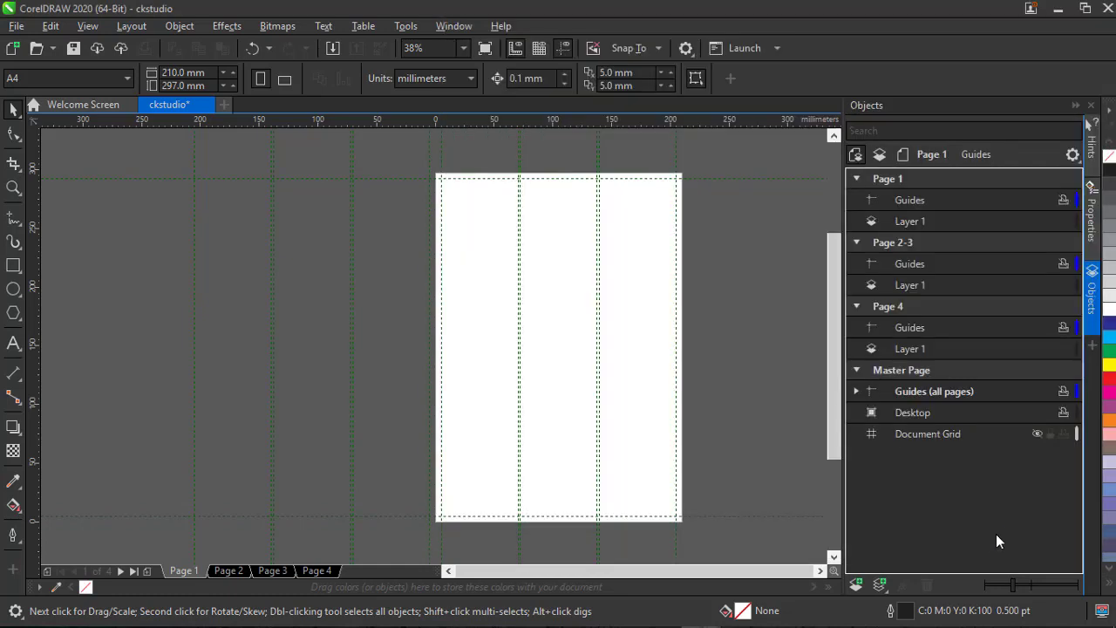
click(232, 569)
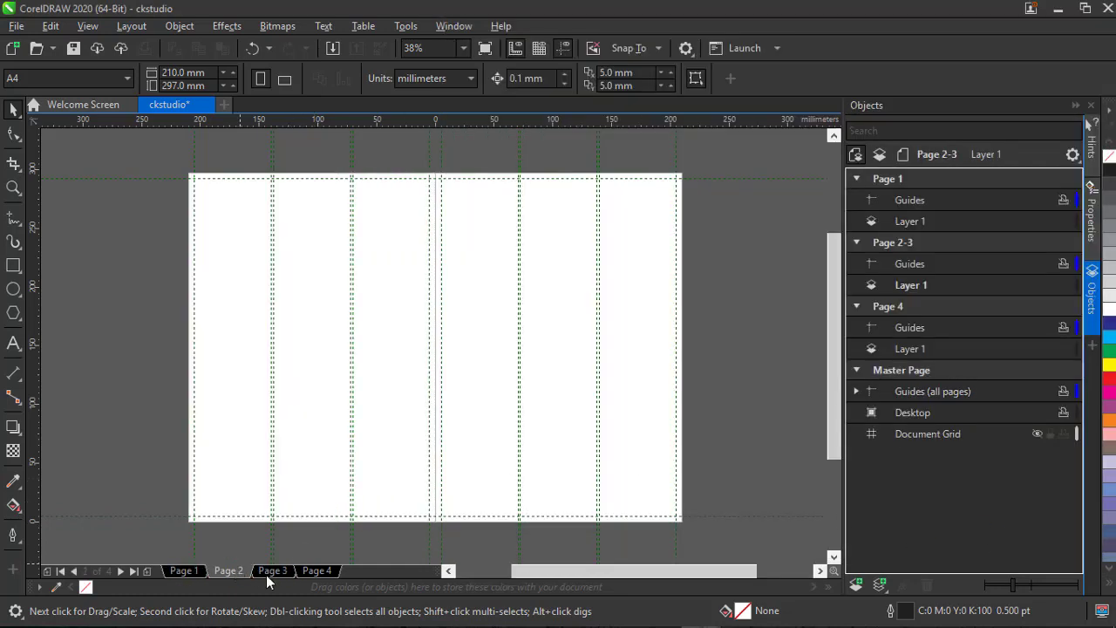
click(325, 569)
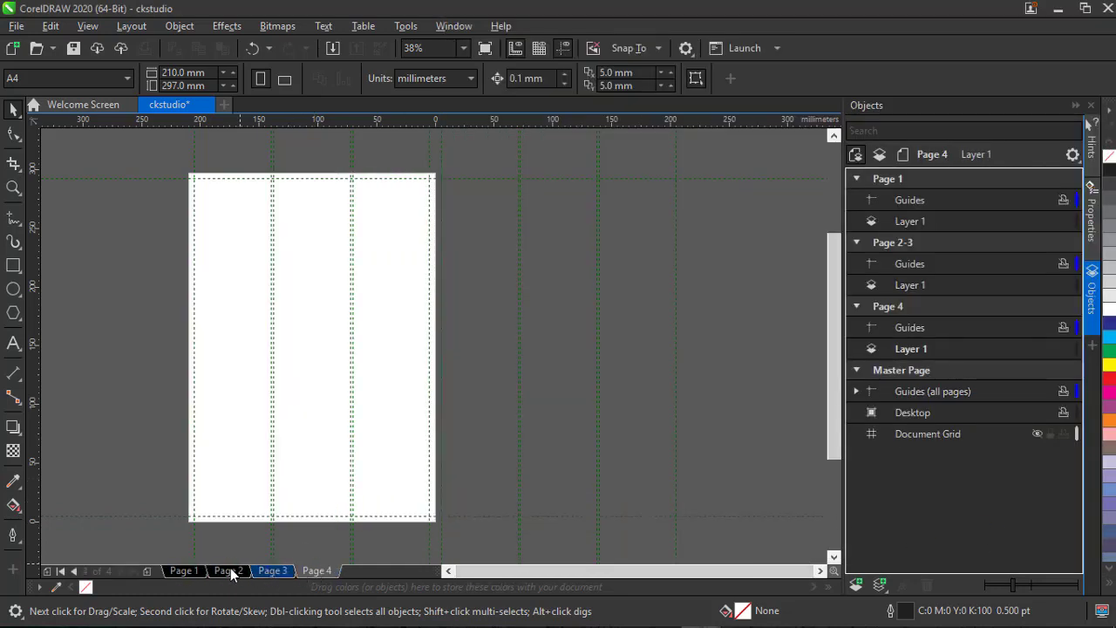
click(196, 568)
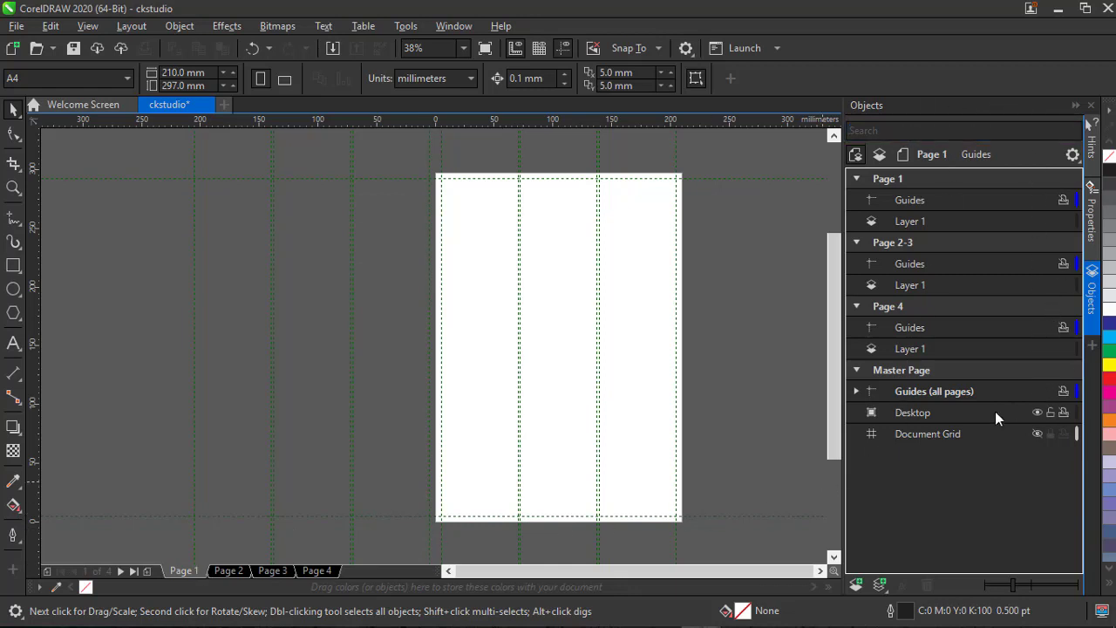
mouse_move(959, 391)
click(1038, 391)
click(1038, 391)
click(1038, 392)
click(1038, 391)
click(1051, 392)
click(1038, 391)
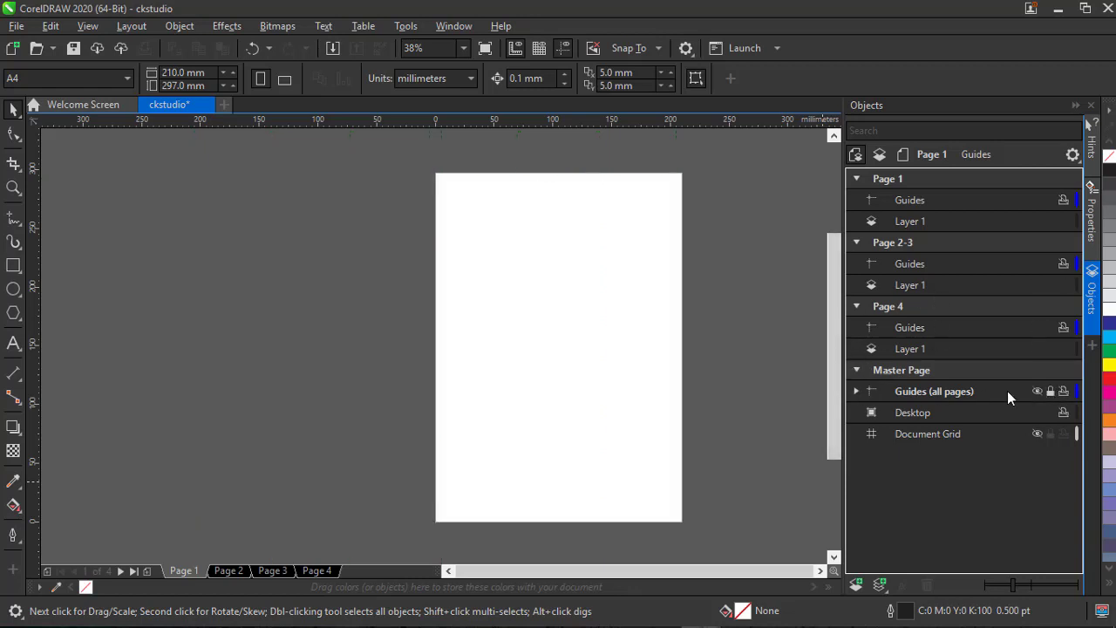
click(1038, 390)
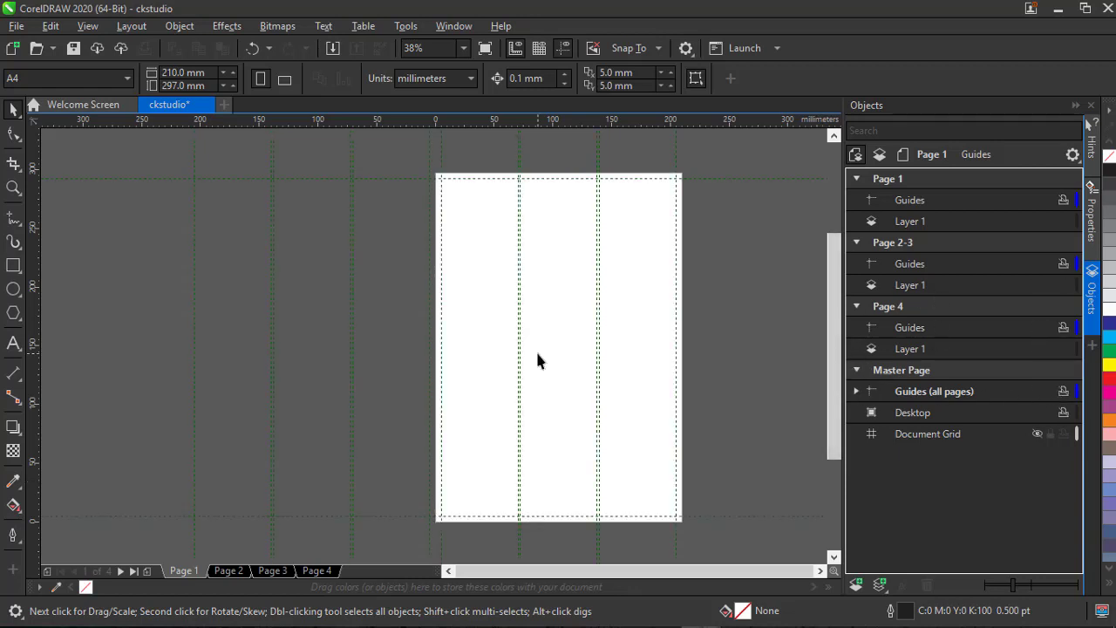
Step: Untick the Three column newsletter guideline preset and bring up the preset type list
right_click(466, 122)
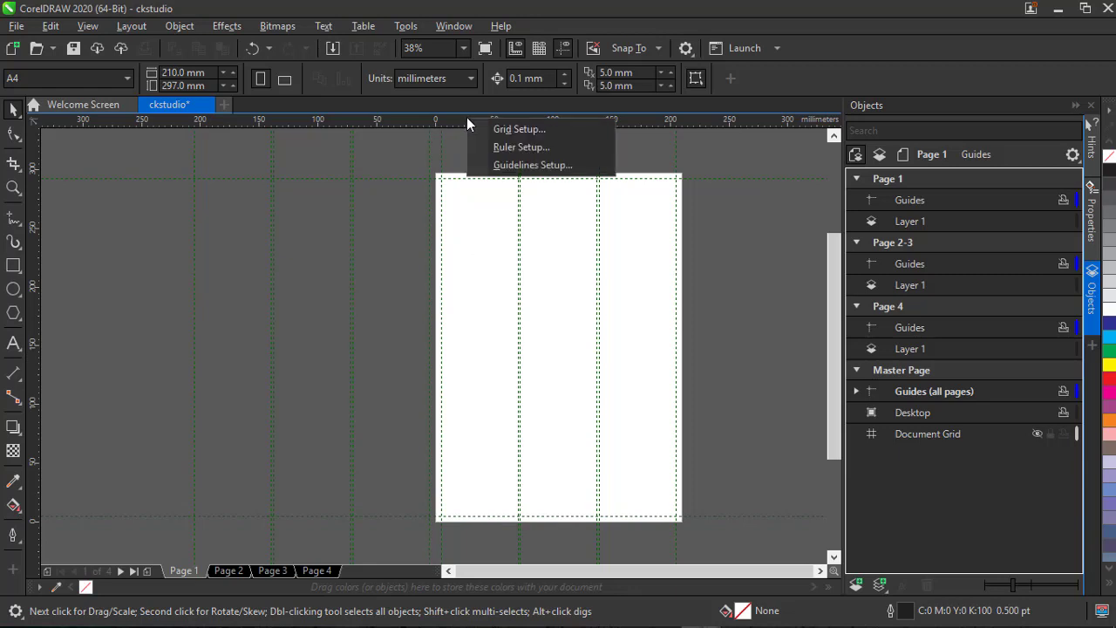
click(521, 149)
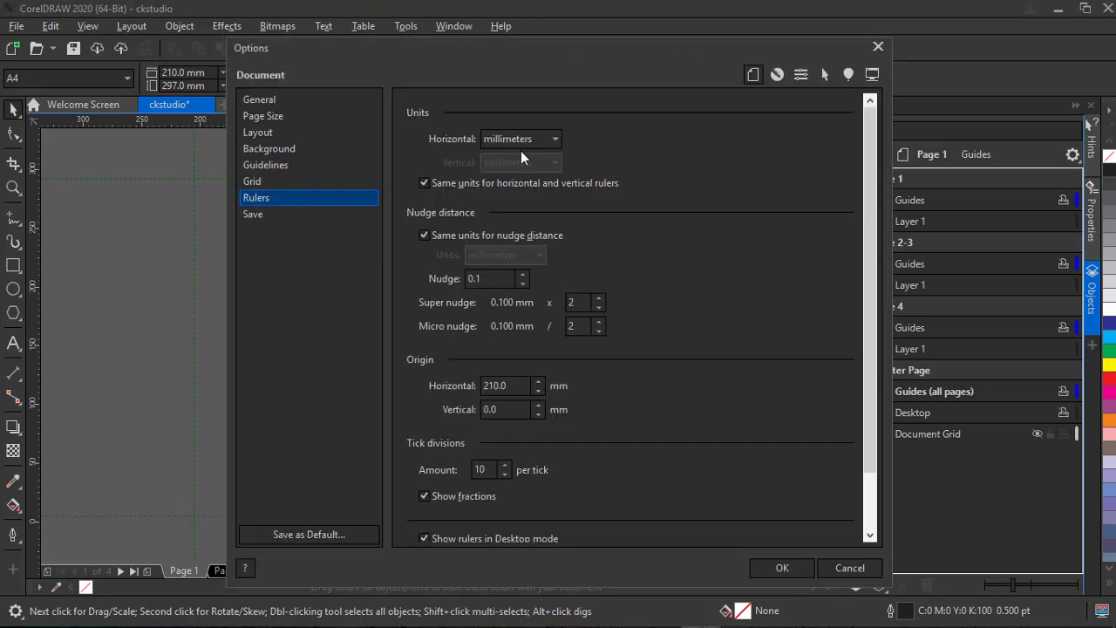
click(289, 166)
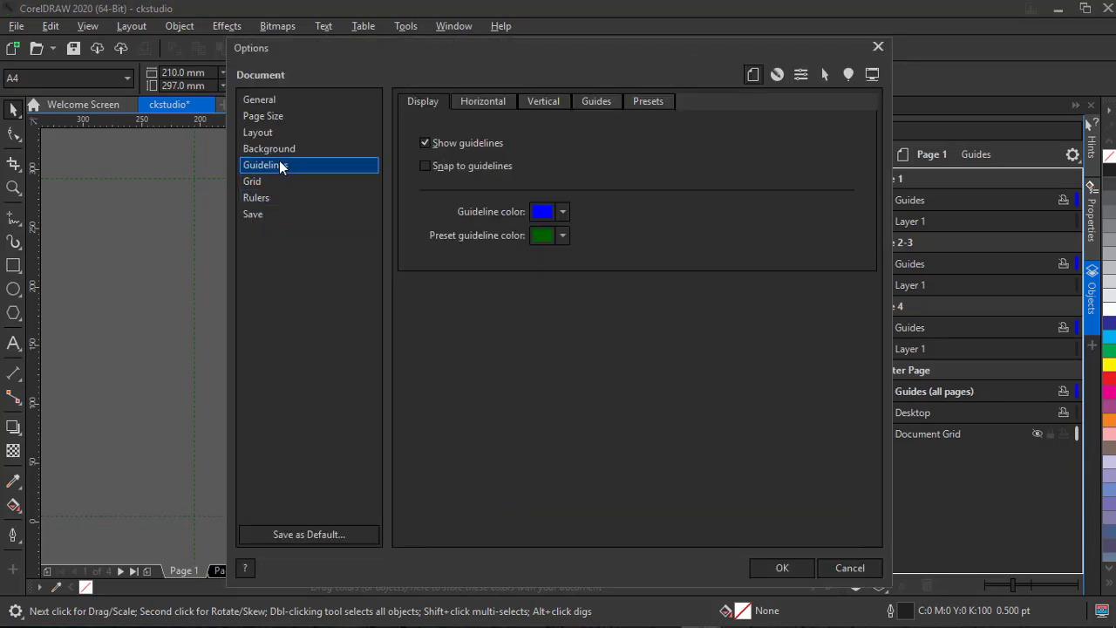
click(648, 100)
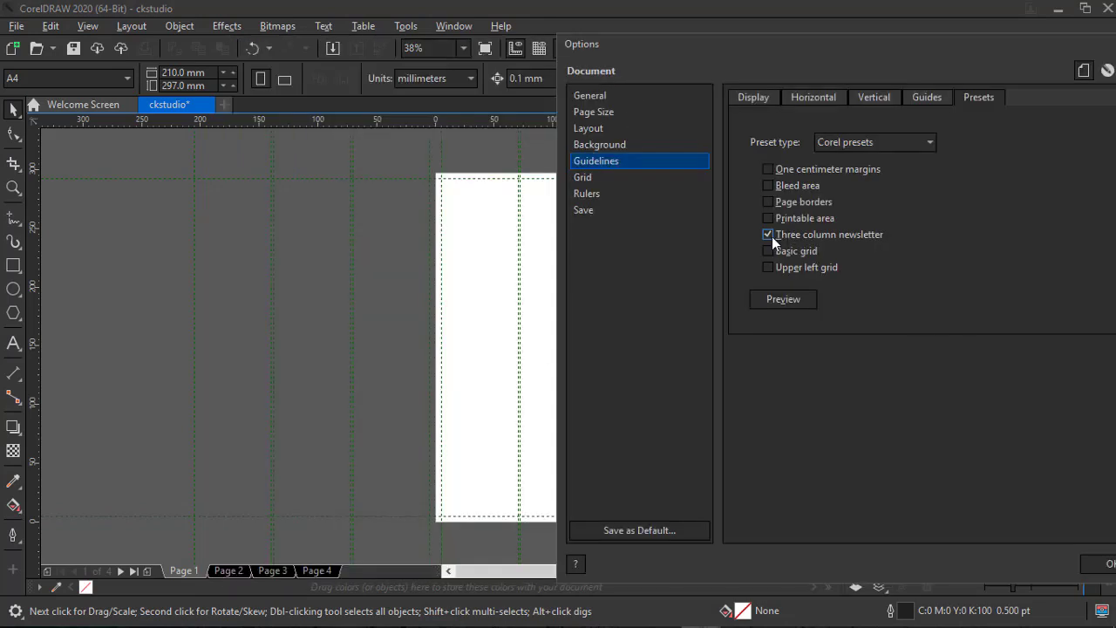
click(787, 301)
mouse_move(643, 51)
mouse_down()
mouse_move(611, 101)
mouse_move(823, 71)
mouse_move(793, 67)
mouse_up()
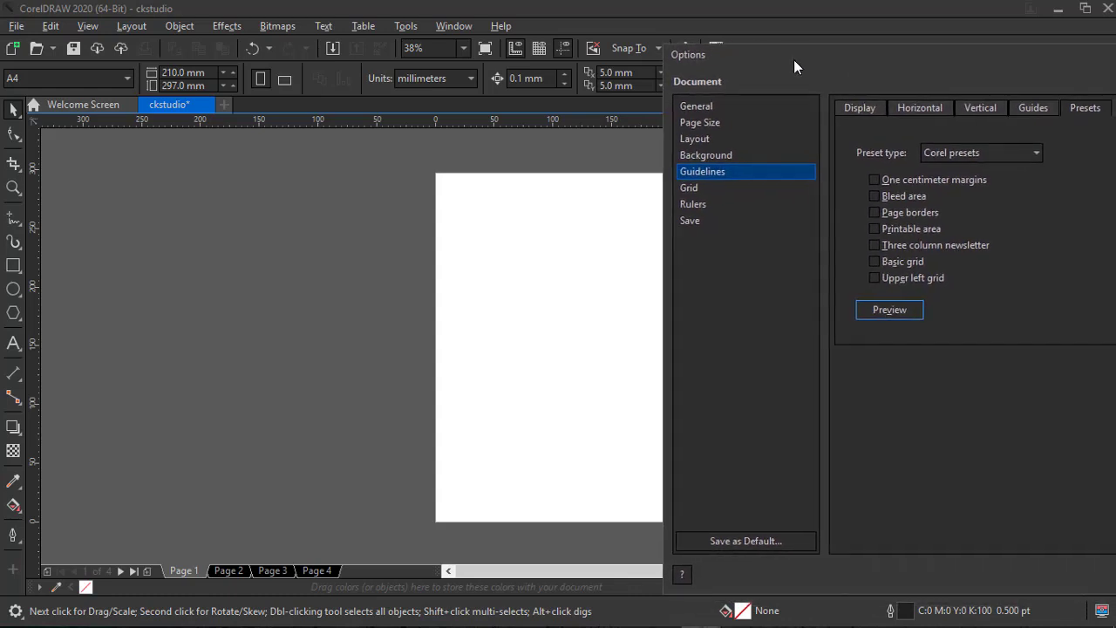
click(960, 152)
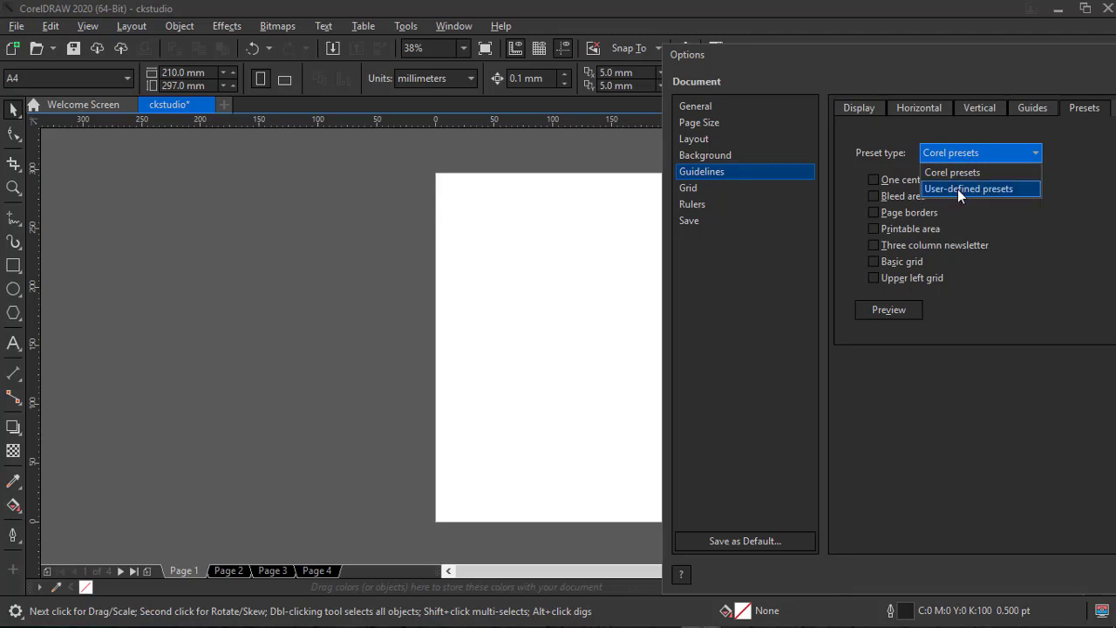
Step: Switch to user-defined presets and preview mirrored margin guides with a 20 mm top margin
click(958, 189)
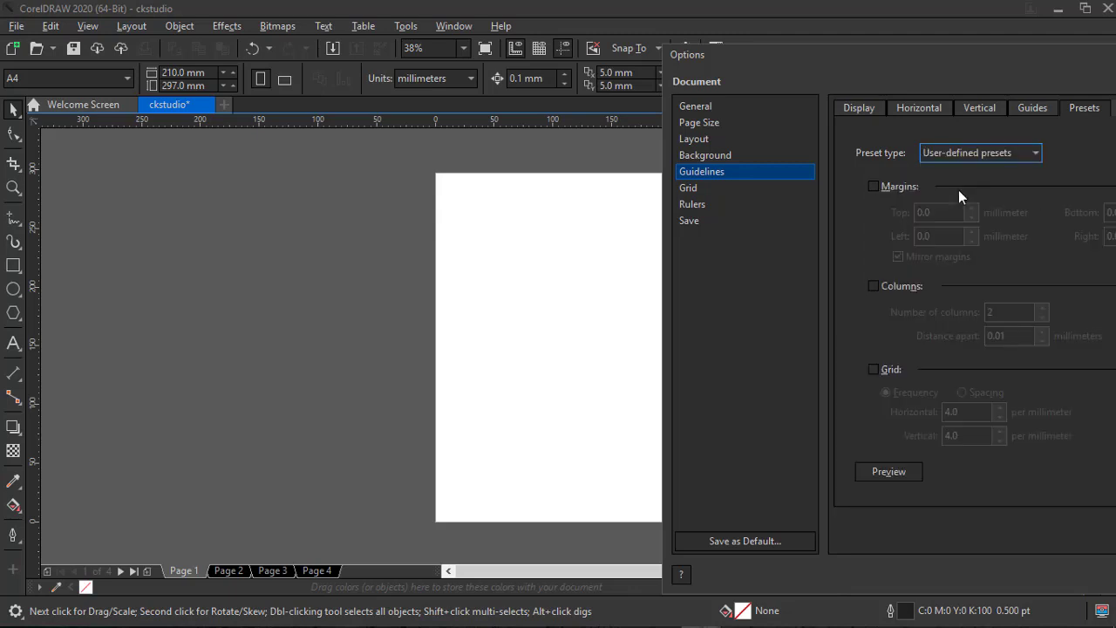
click(873, 187)
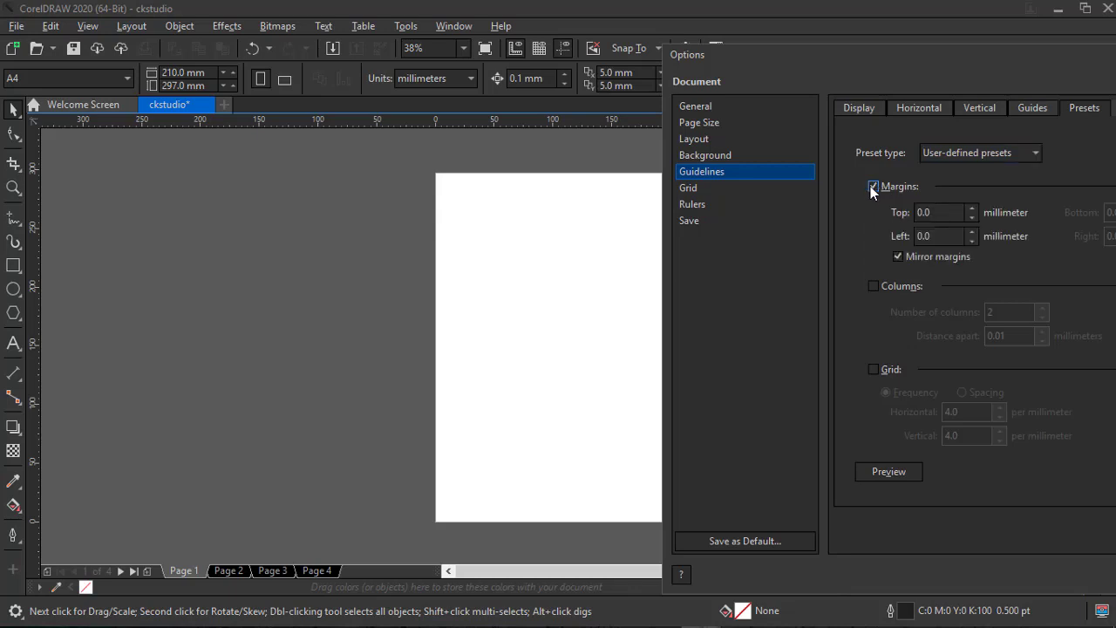
click(918, 213)
drag(951, 58, 916, 64)
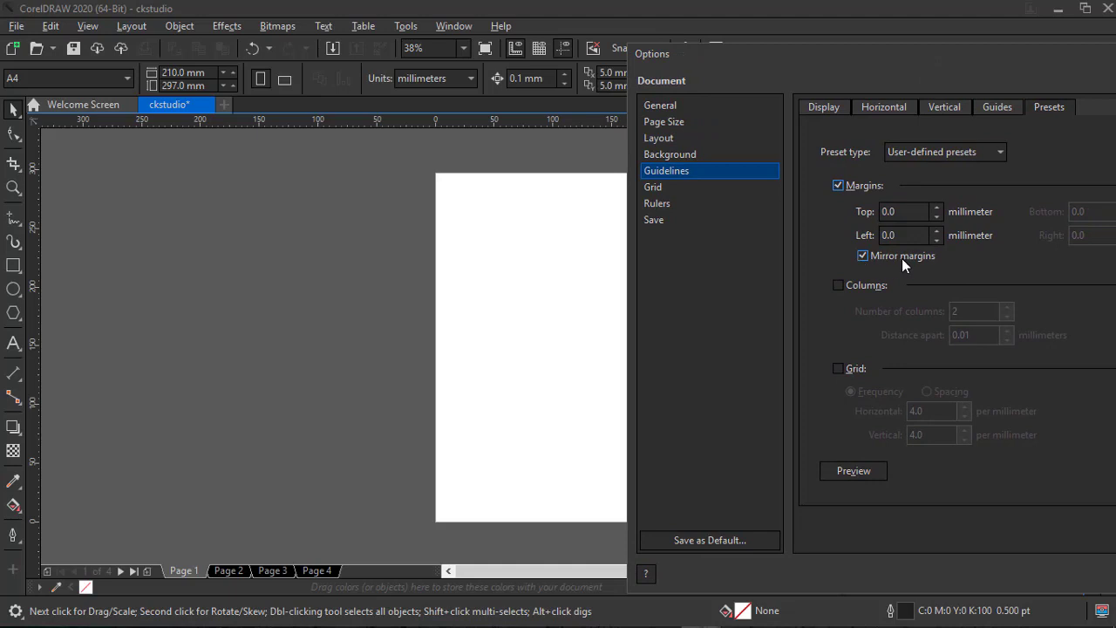
click(879, 212)
drag(895, 211, 877, 211)
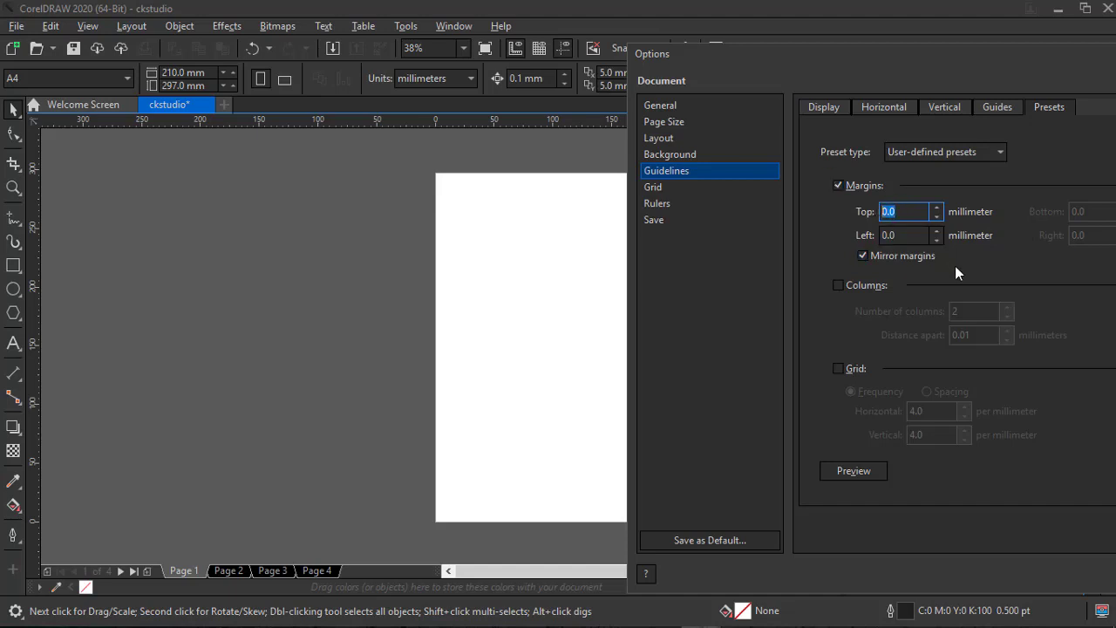
text(2)
text(0)
key(Tab)
text(20)
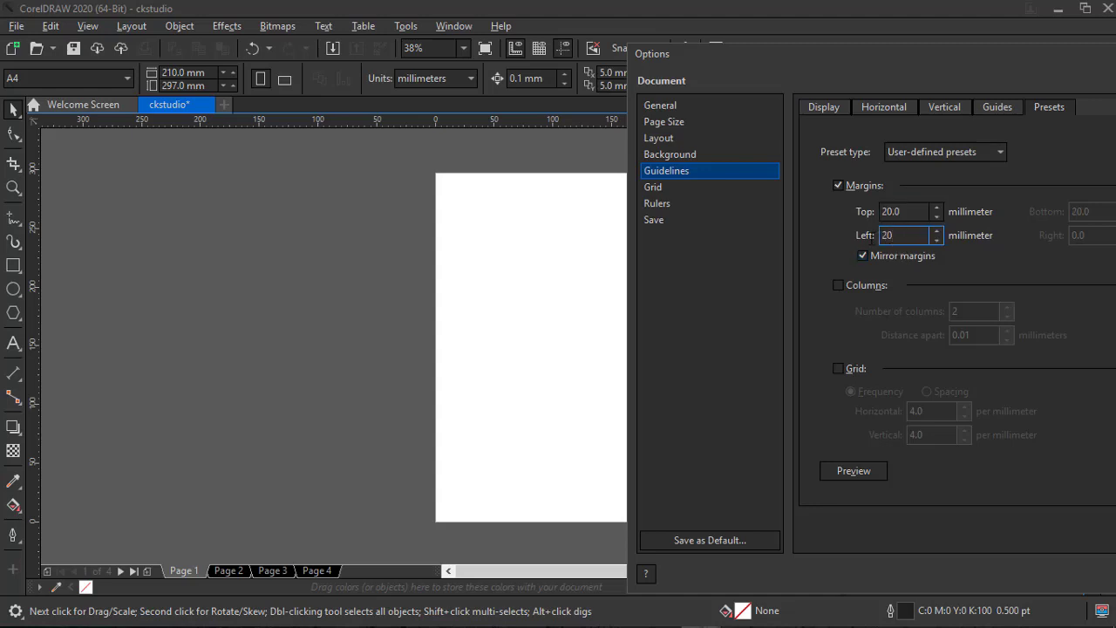
click(859, 472)
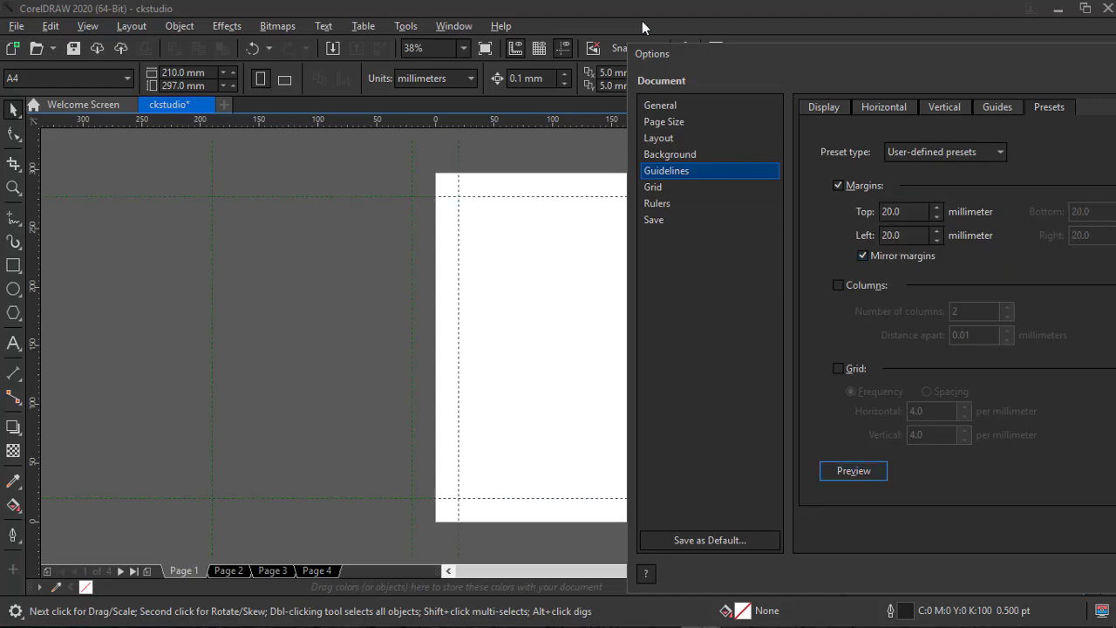
drag(688, 52, 820, 65)
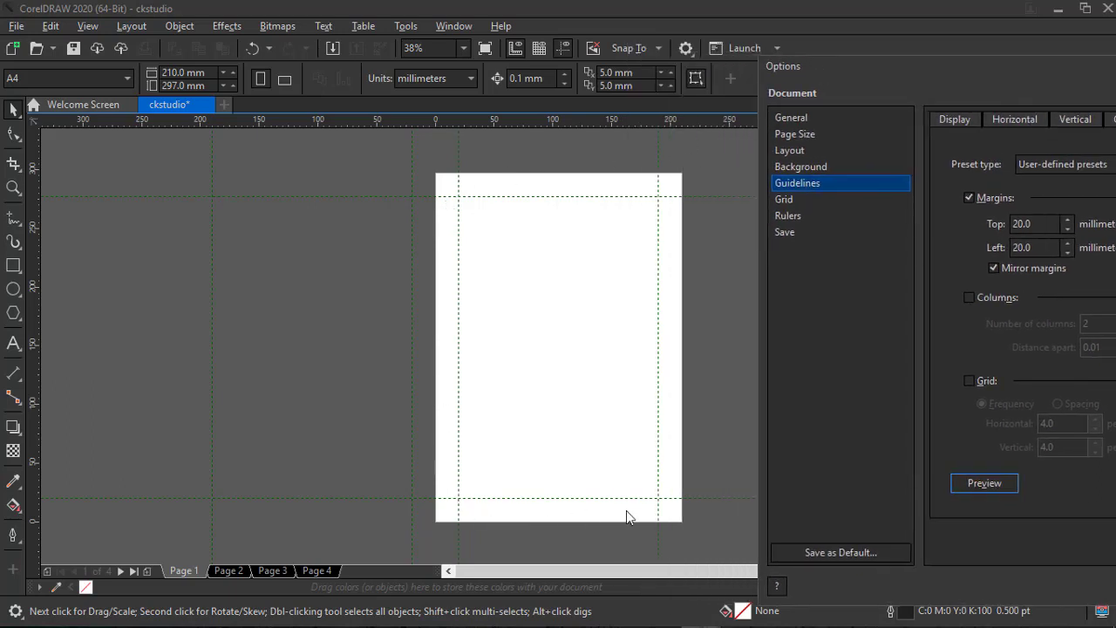
mouse_move(853, 68)
mouse_down()
mouse_move(684, 35)
mouse_move(790, 47)
mouse_up()
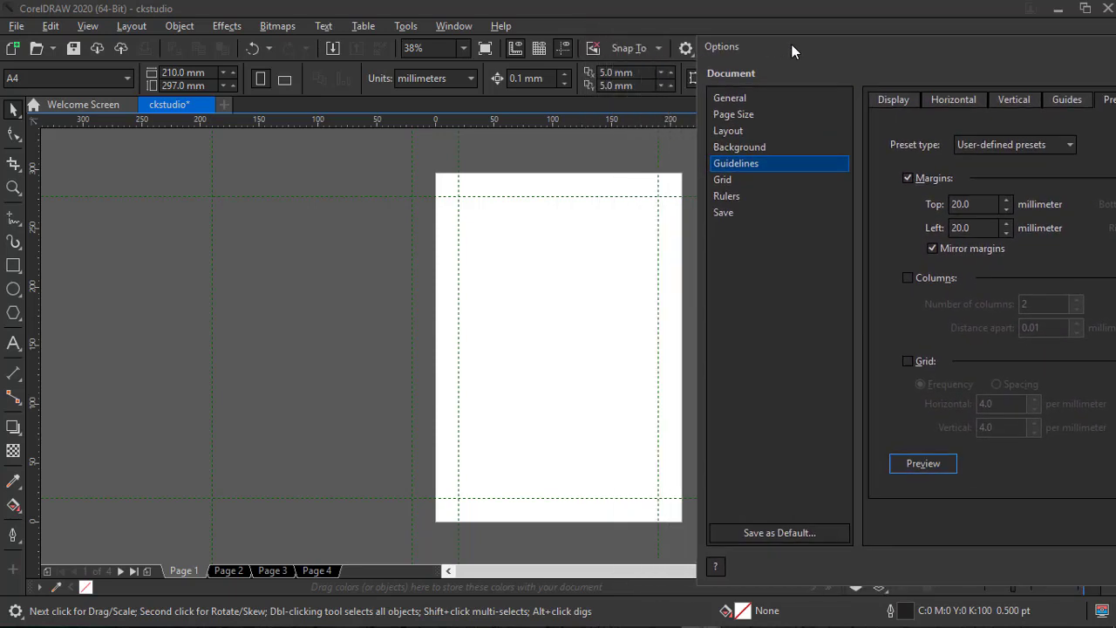
Step: Turn off mirrored margins and set the left margin to 30 mm, previewing the result
click(924, 249)
drag(906, 47, 816, 52)
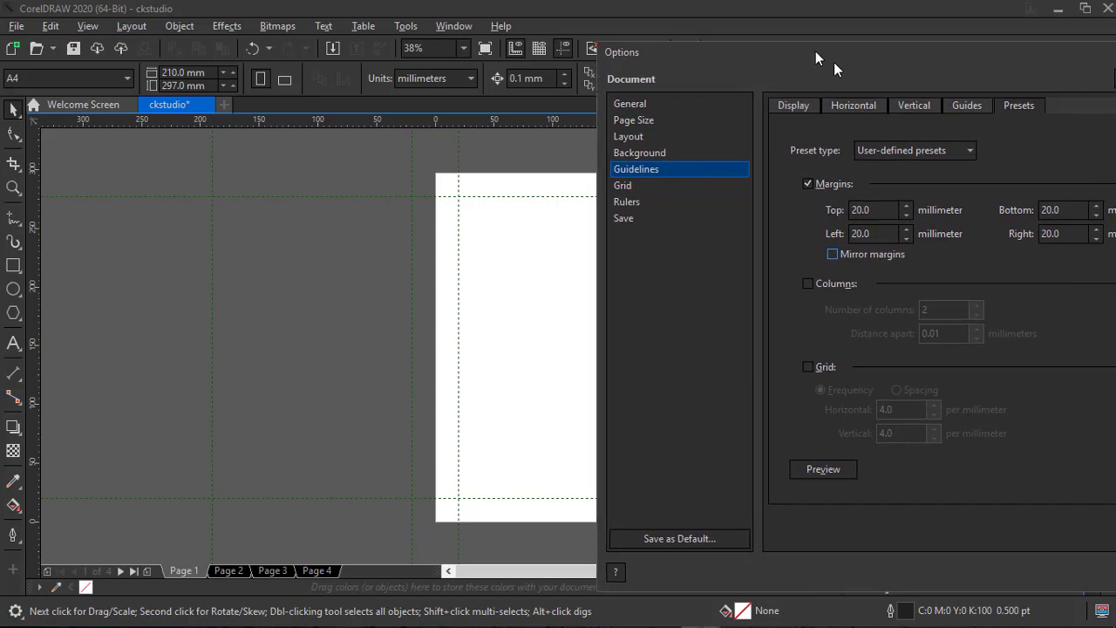
double_click(1066, 210)
click(1047, 234)
double_click(862, 234)
double_click(862, 210)
double_click(862, 234)
text(30)
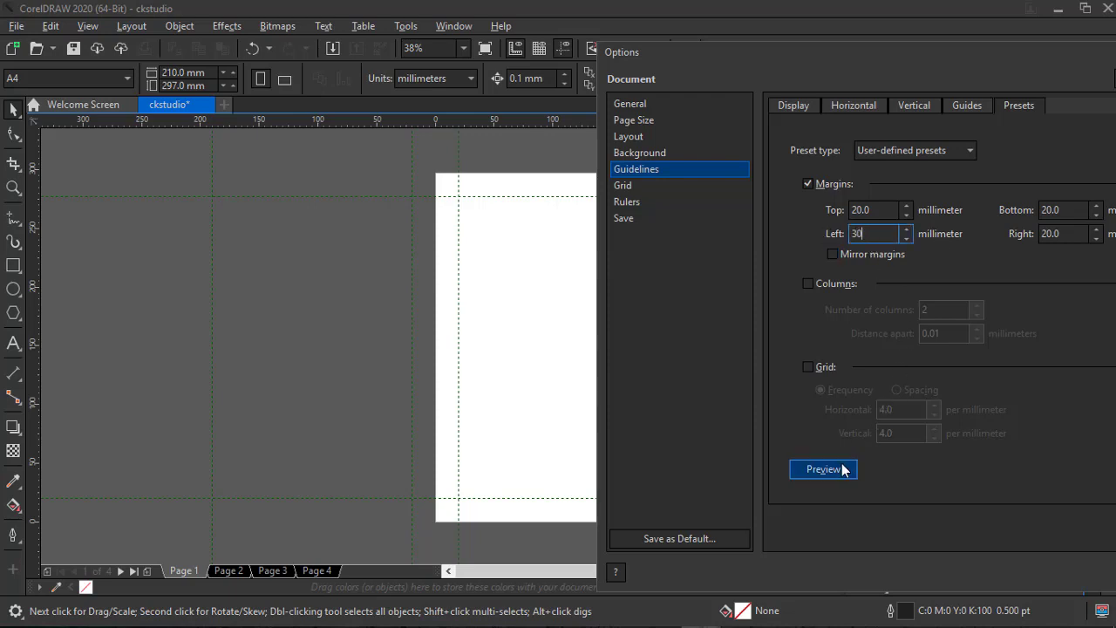
click(842, 469)
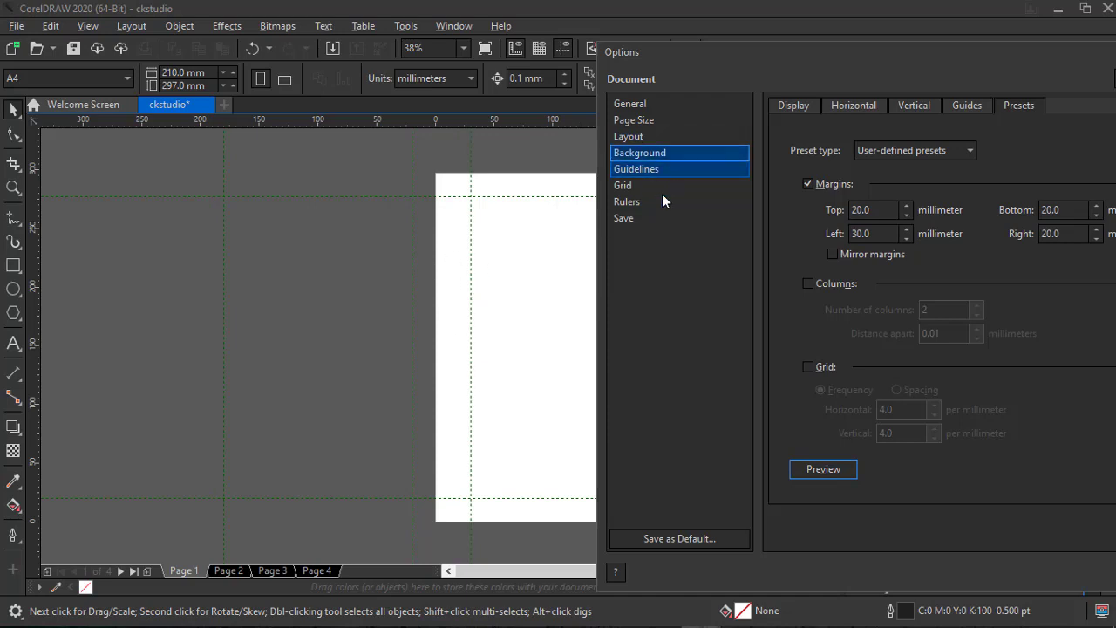
Step: Enable column guides spaced 5.0 mm apart, preview them, and confirm the Options dialog
click(808, 283)
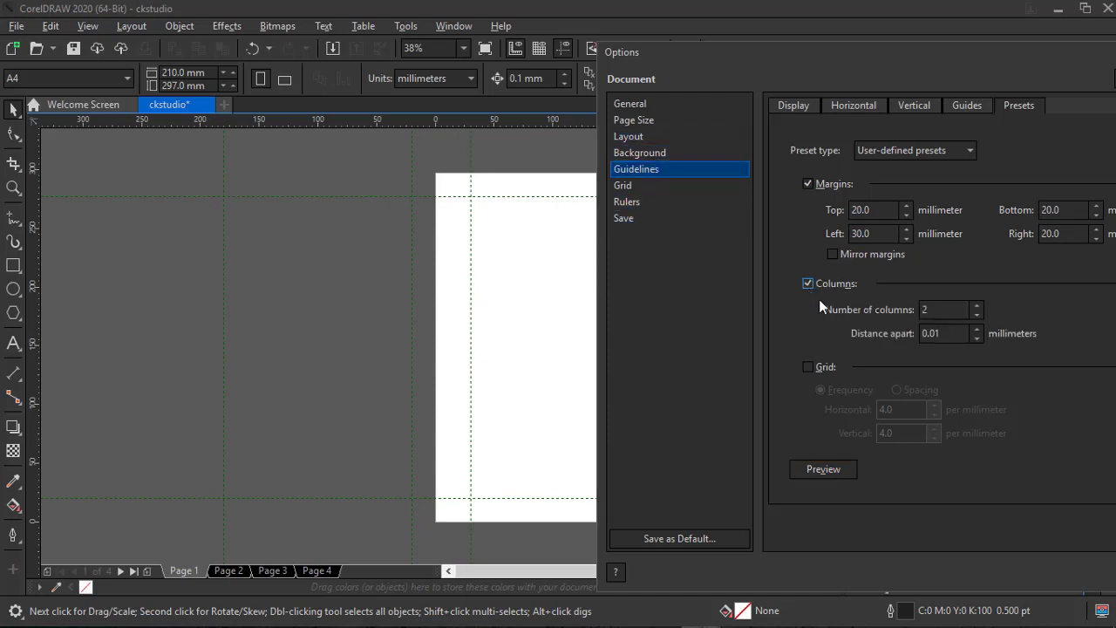
click(949, 311)
click(951, 332)
drag(946, 334, 906, 335)
click(827, 473)
mouse_move(611, 41)
mouse_down()
mouse_move(441, 37)
mouse_move(706, 40)
mouse_move(569, 46)
mouse_up()
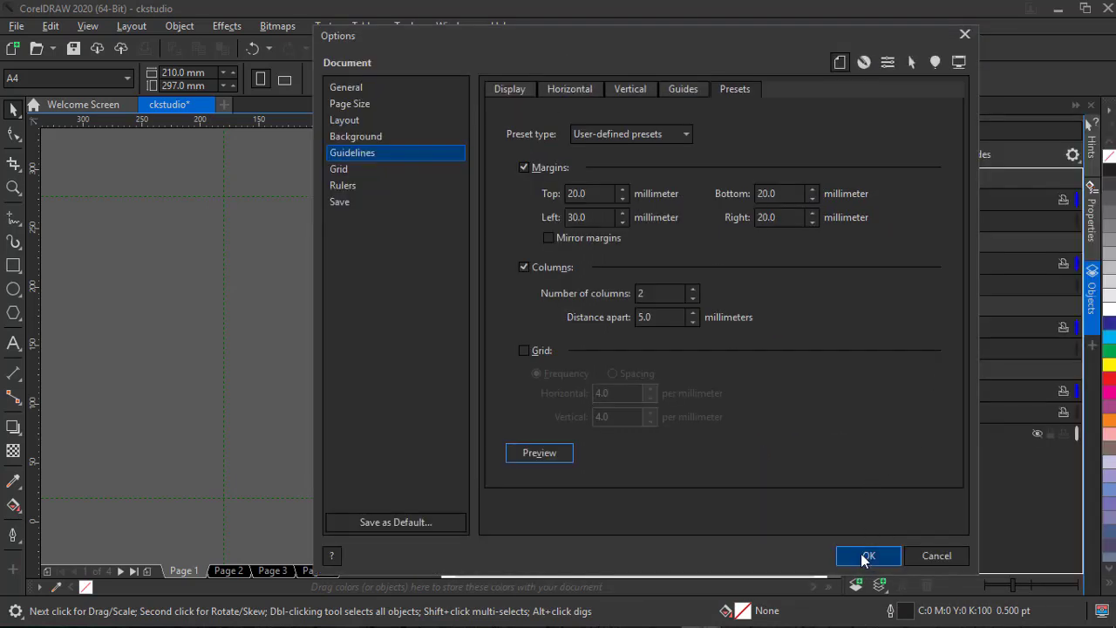
click(869, 556)
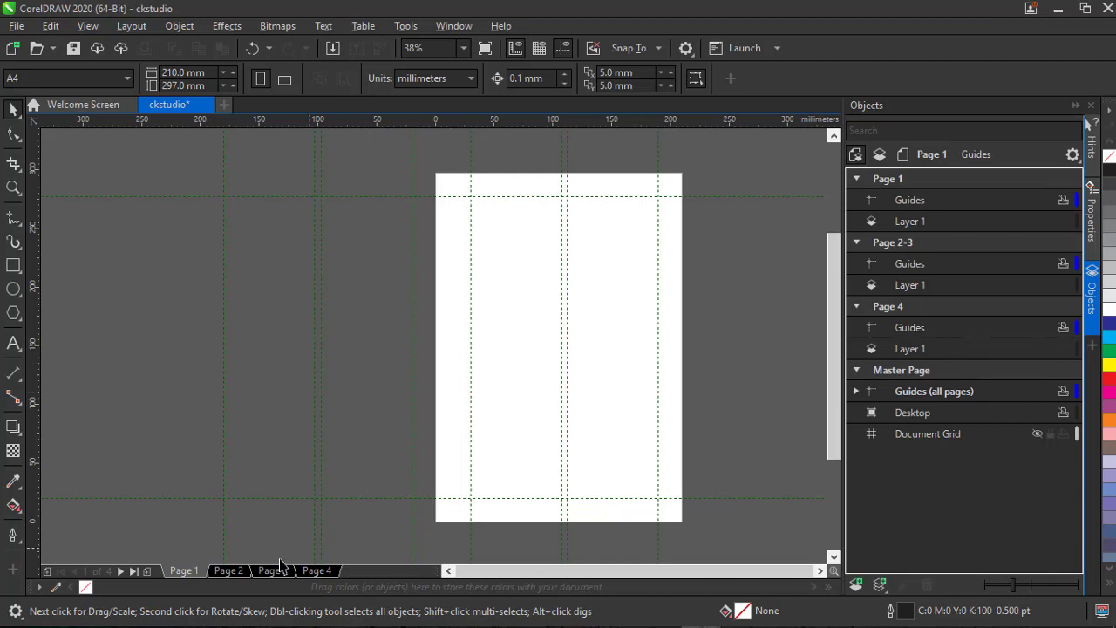
Step: Flip through Pages 2, 3 and 1, and toggle Guides (all pages) visibility off and on
click(231, 570)
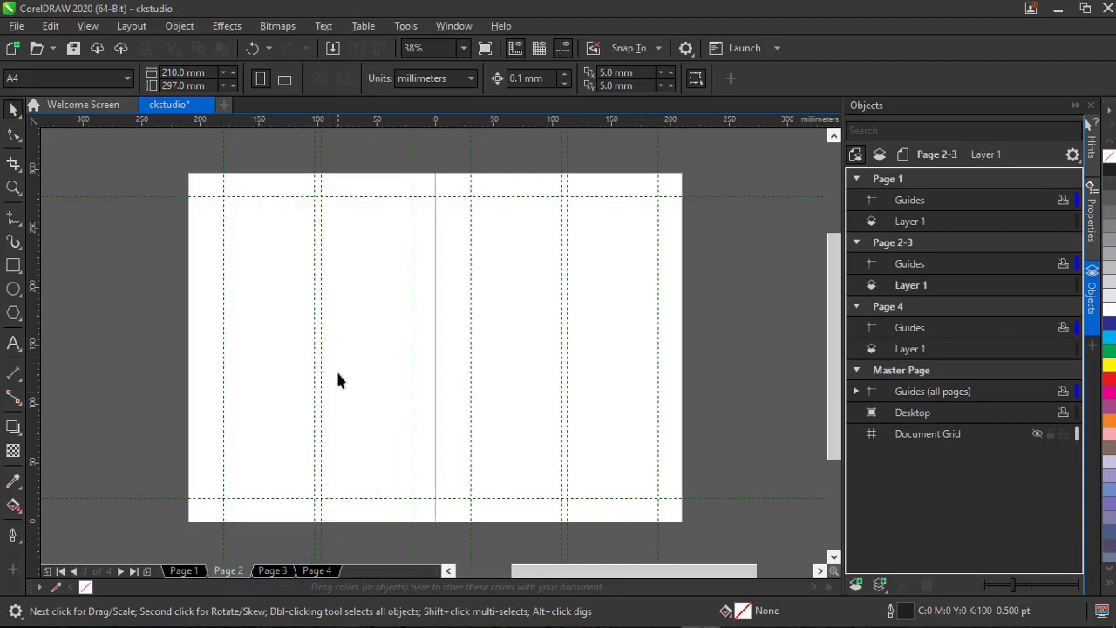
click(281, 572)
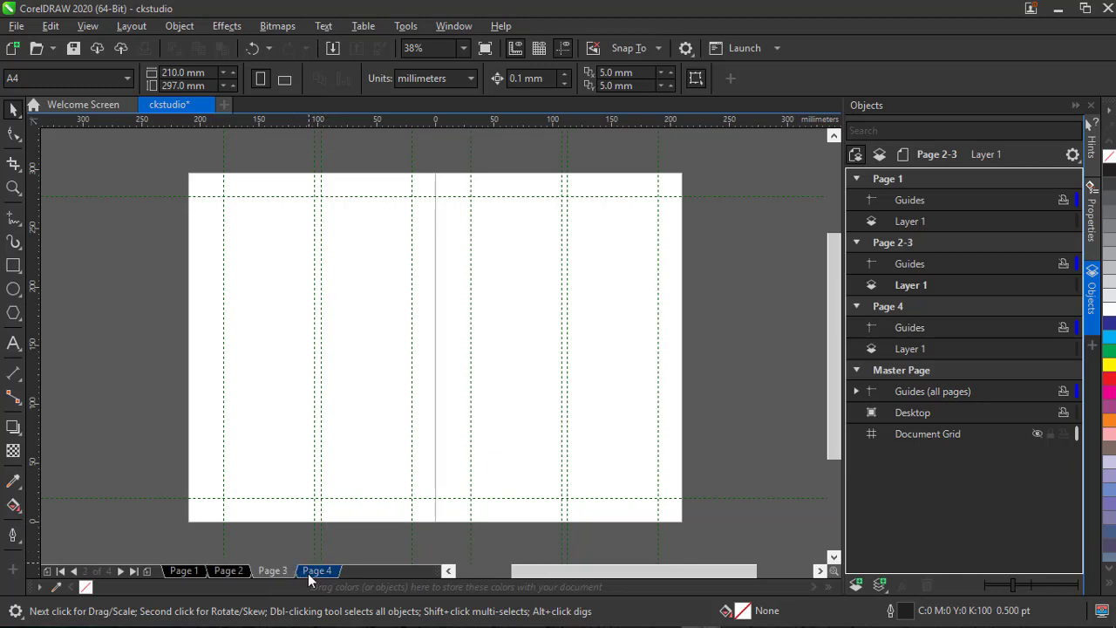
click(184, 570)
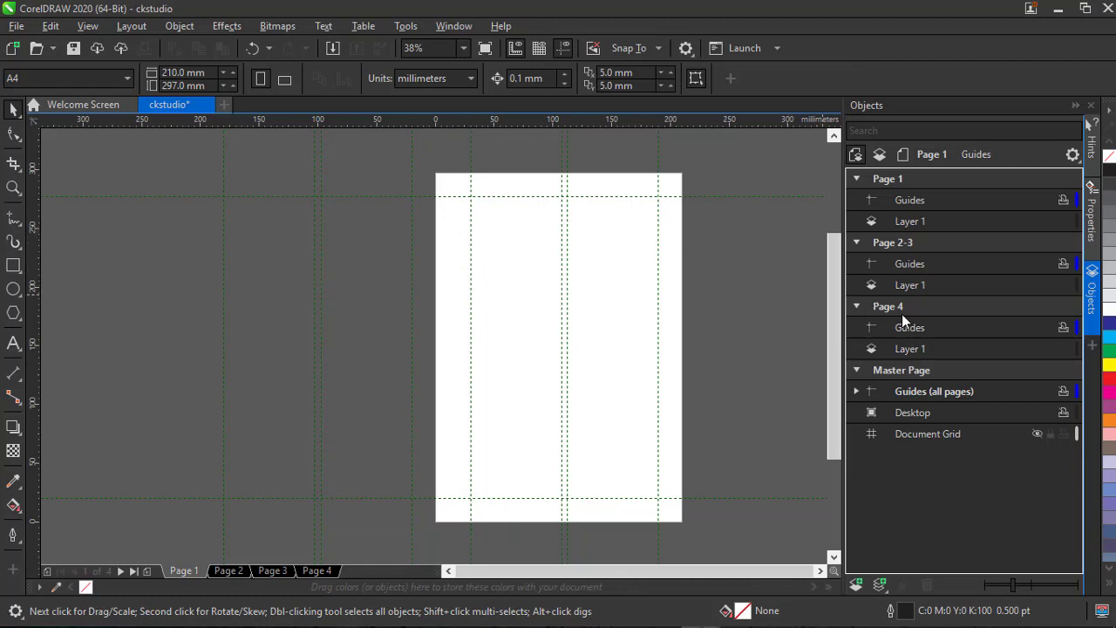
mouse_move(960, 391)
click(1038, 392)
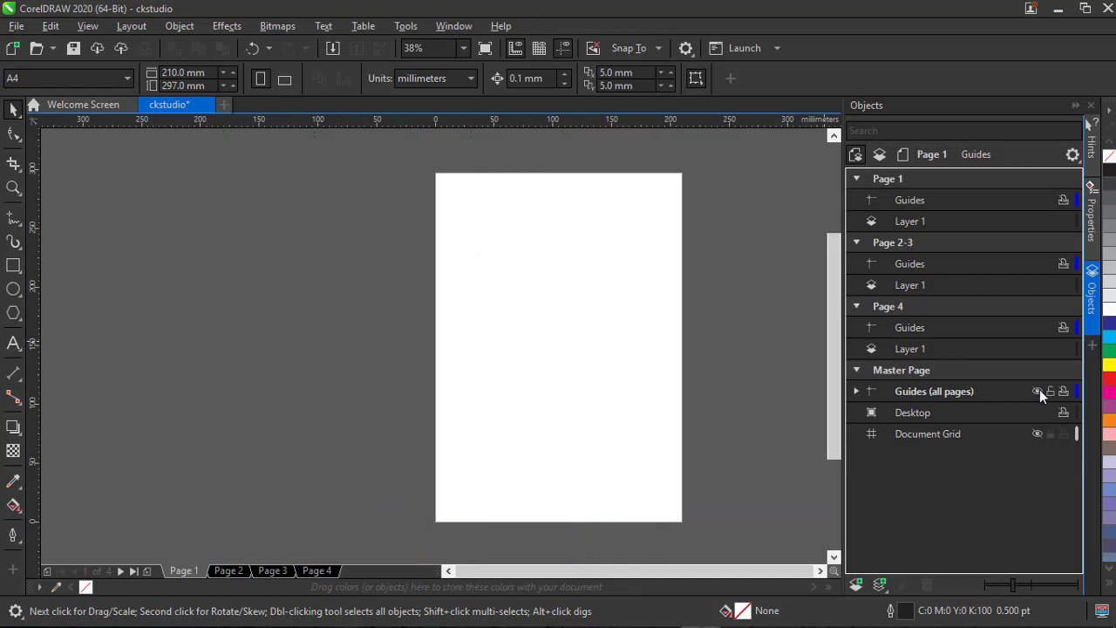
click(1038, 391)
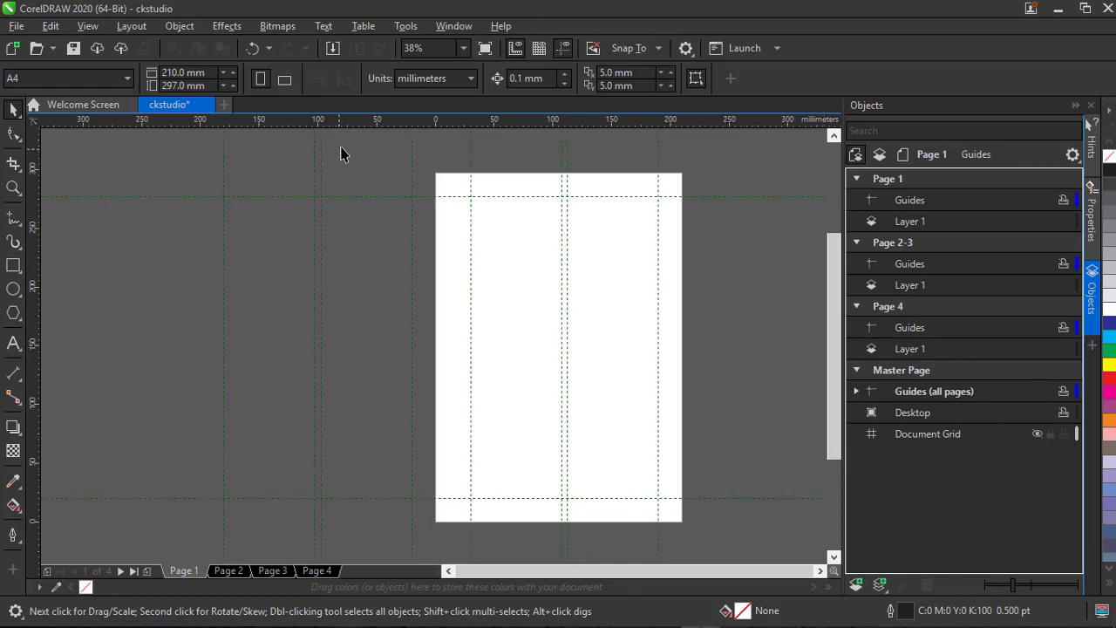
click(132, 27)
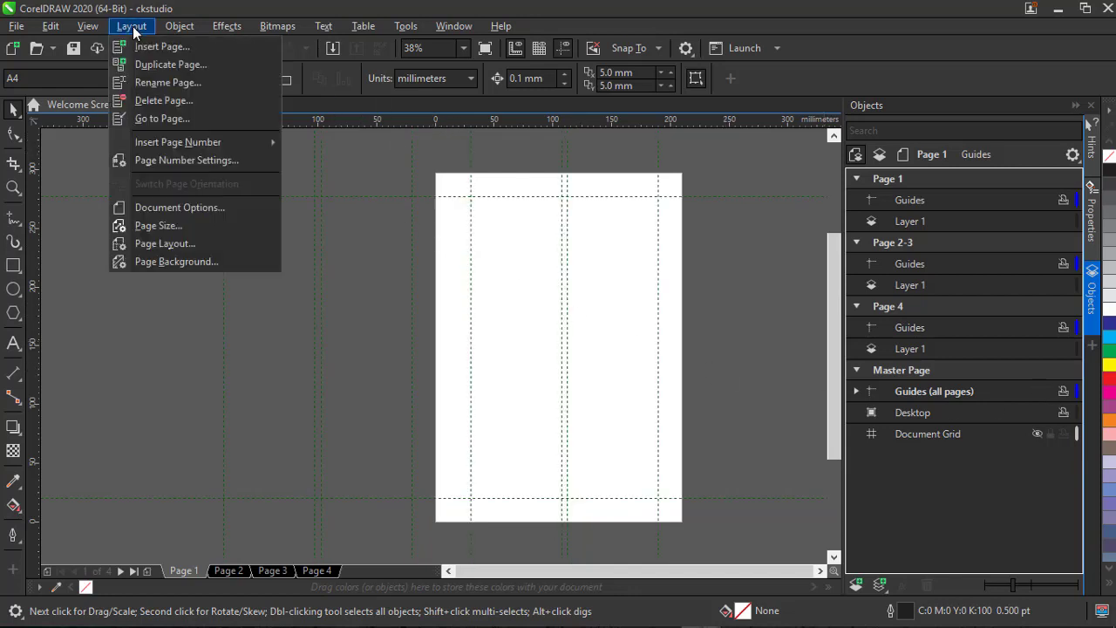
Step: In Page Layout's guideline presets, untick Columns and Margins and confirm the change
click(179, 246)
click(253, 165)
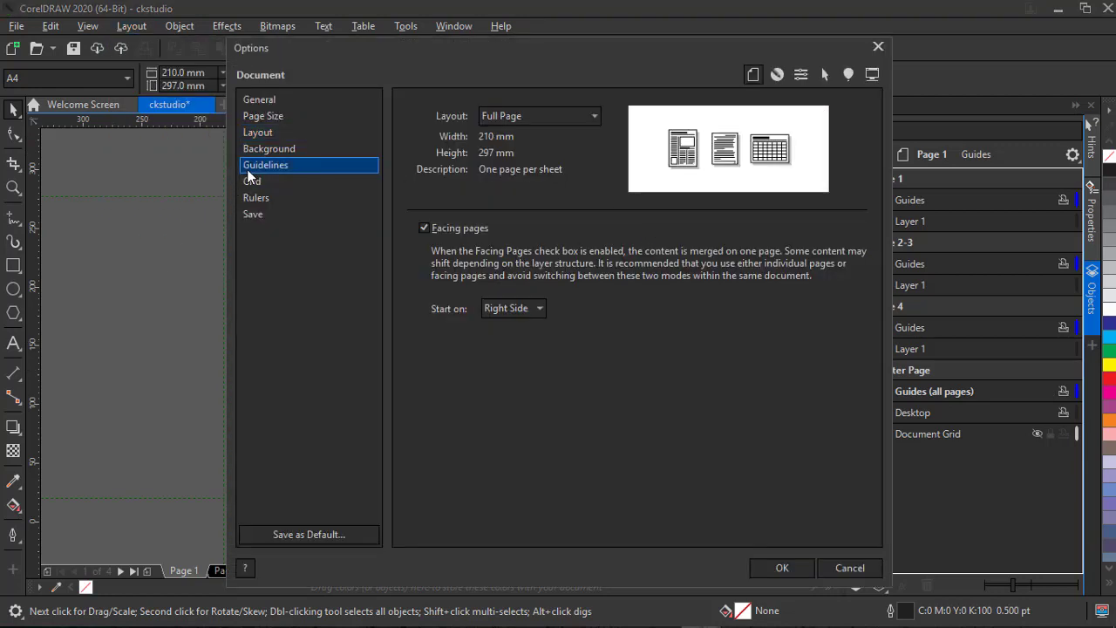
click(654, 104)
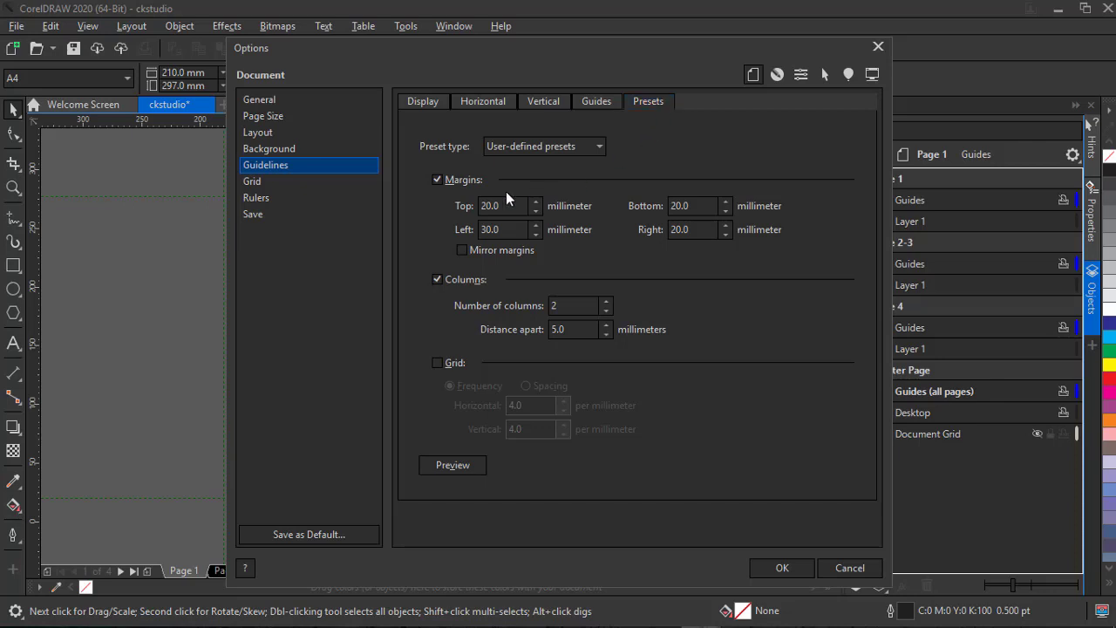
click(438, 280)
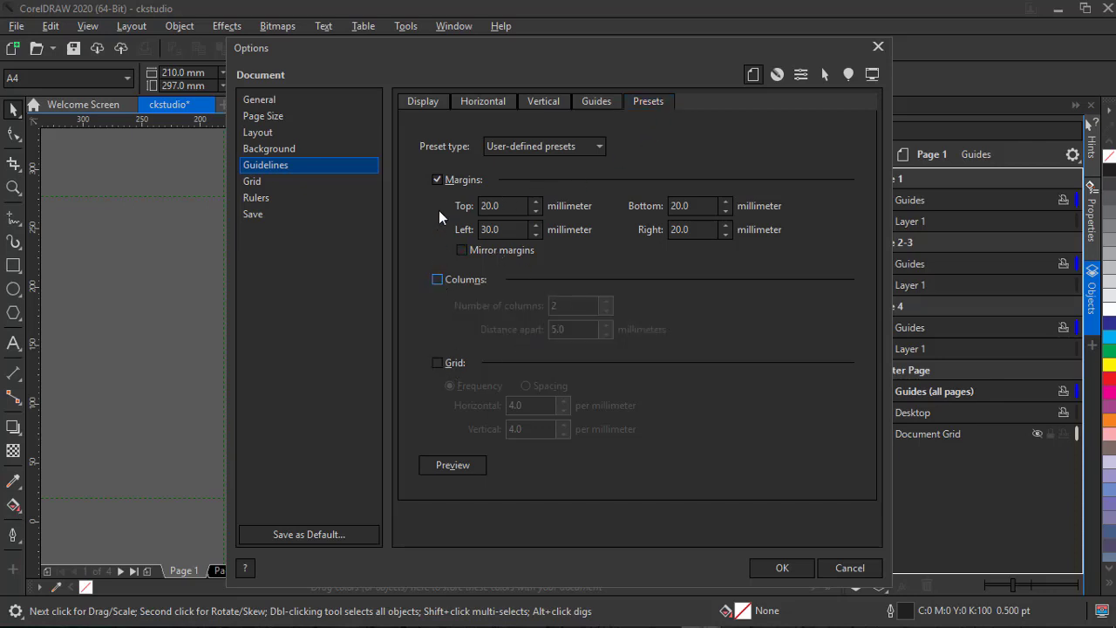
click(437, 180)
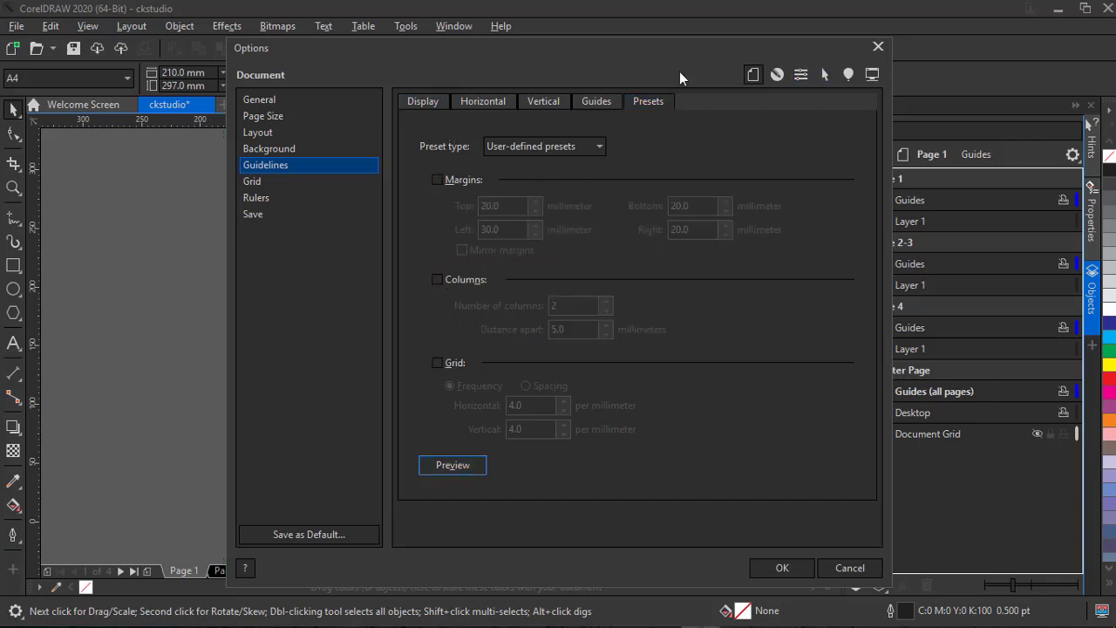
drag(640, 47, 592, 43)
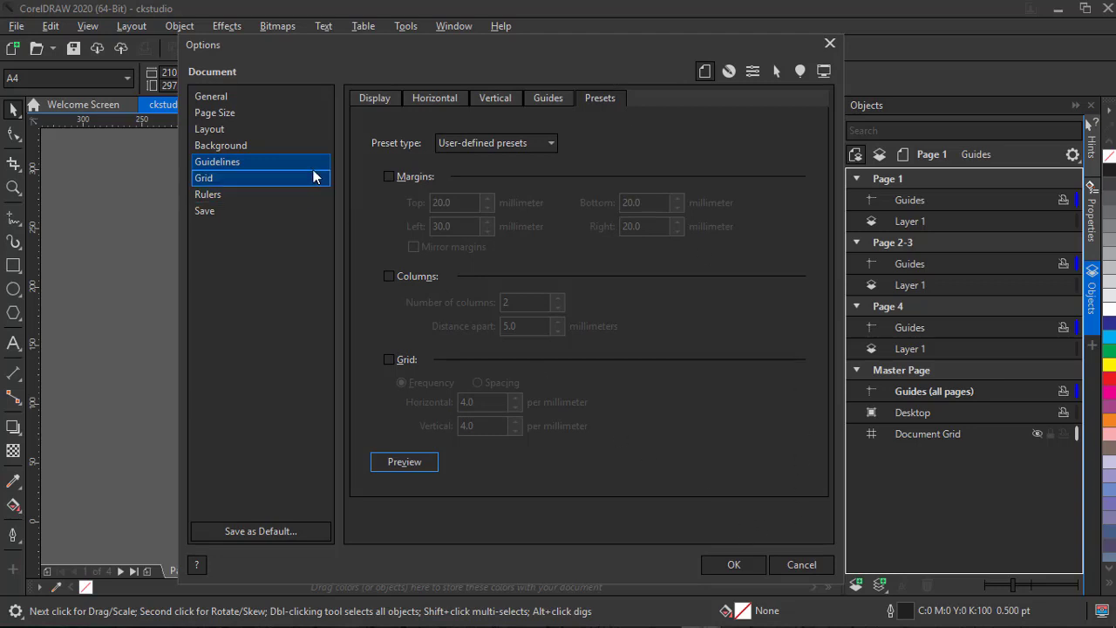
click(724, 564)
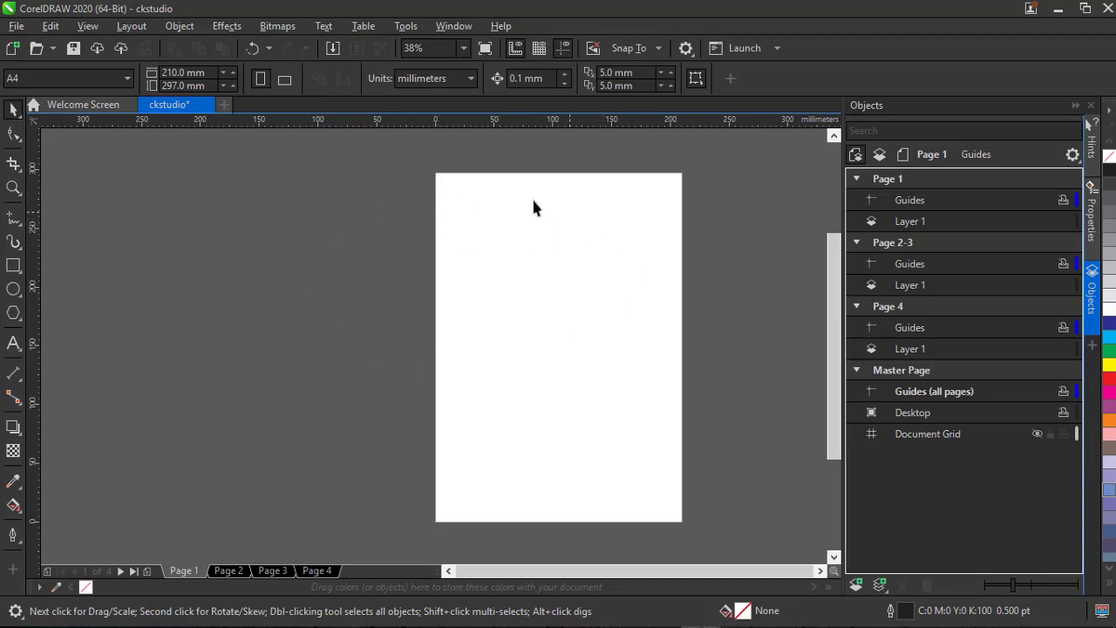
Step: Zoom out and in, view the Page 2-3 spread and Page 4, then return to Page 1
scroll(425, 263, down, 2)
scroll(428, 269, down, 2)
scroll(428, 269, up, 1)
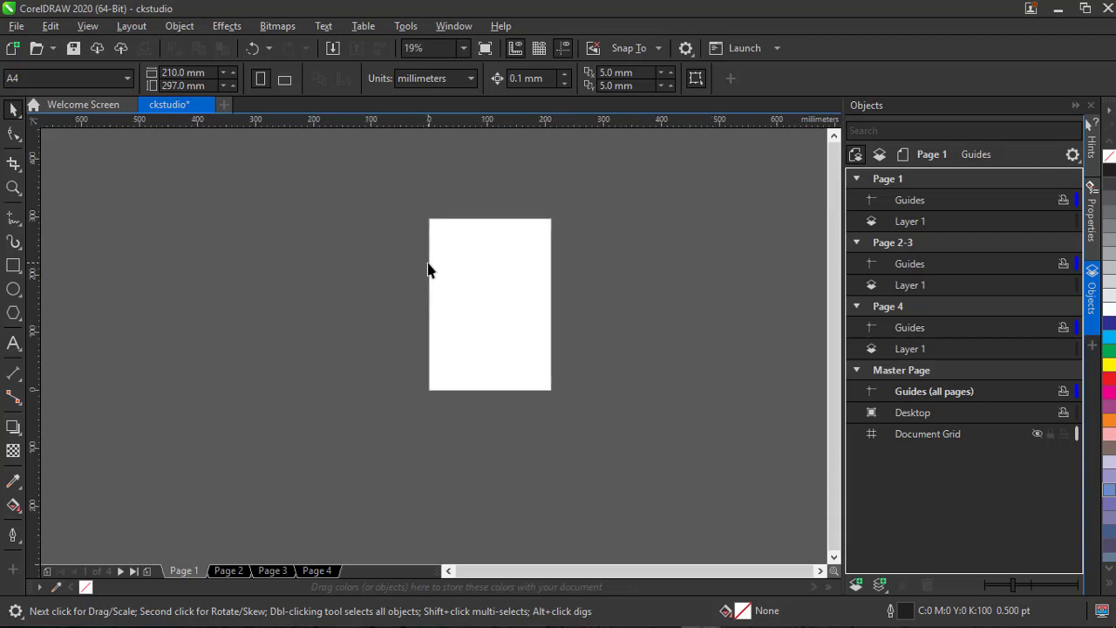
scroll(427, 269, up, 1)
click(229, 570)
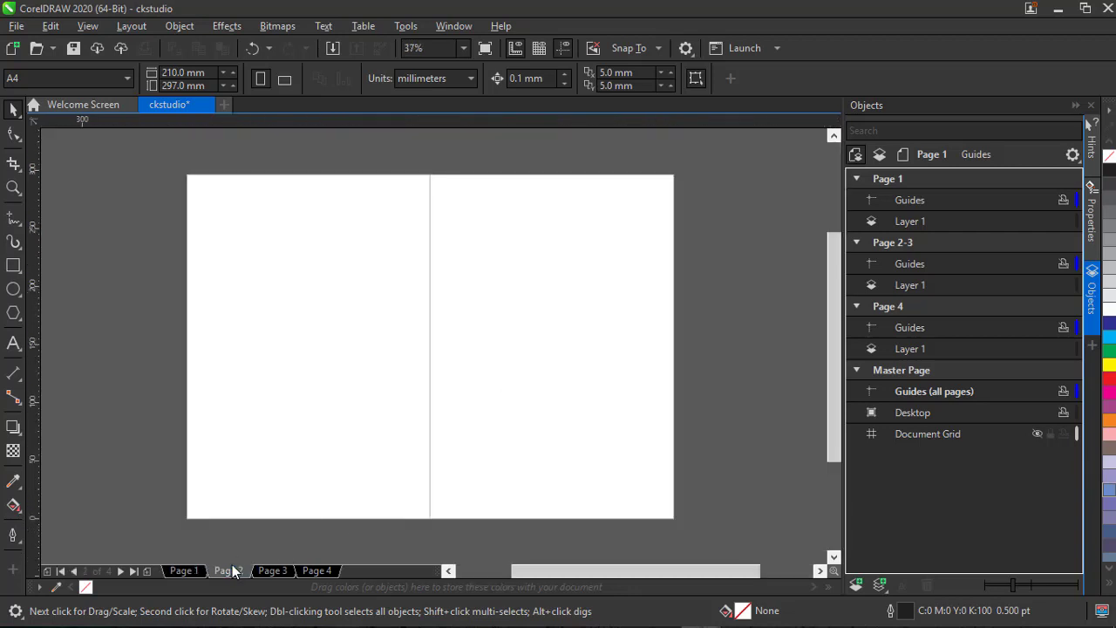
click(319, 570)
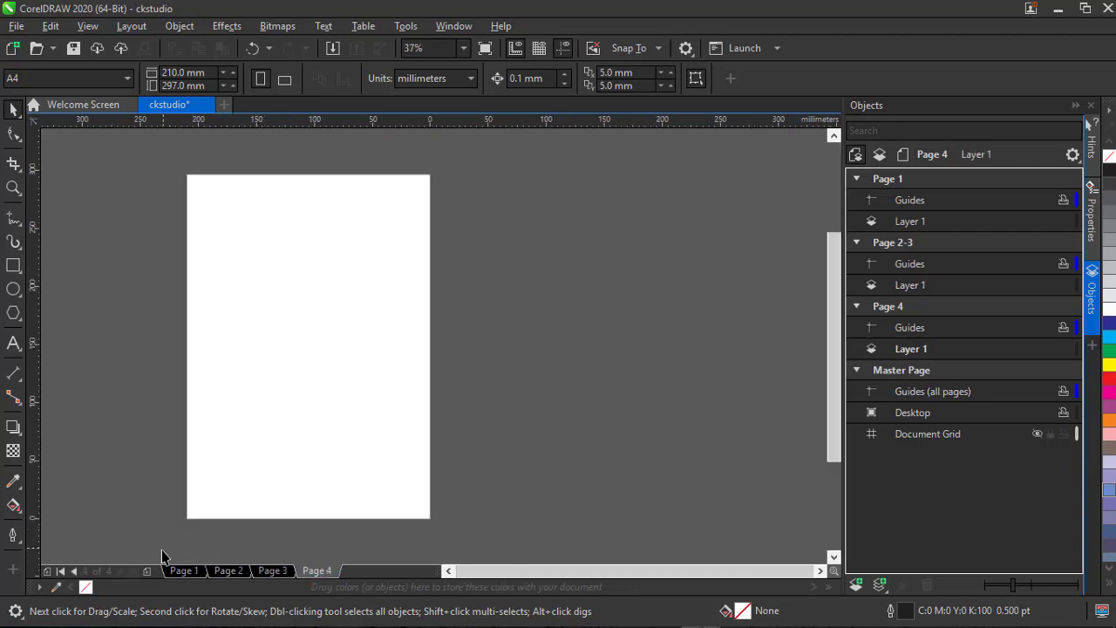
click(185, 570)
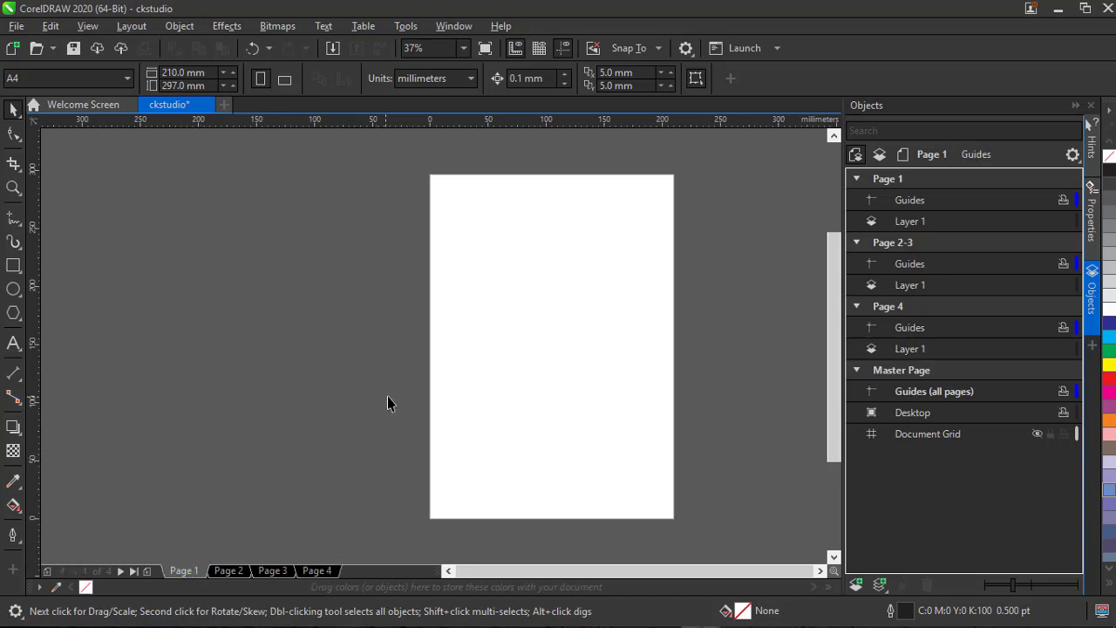
click(131, 27)
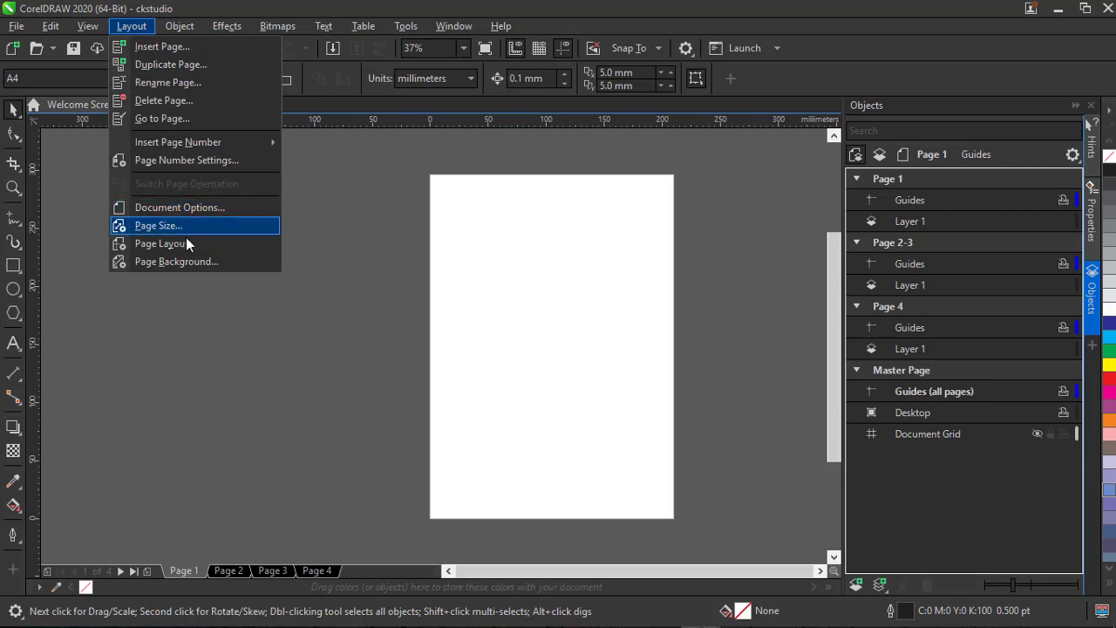
Step: Set the page background to solid Sky Blue (#00CCFF) and view it on the Page 2-3 spread
click(178, 262)
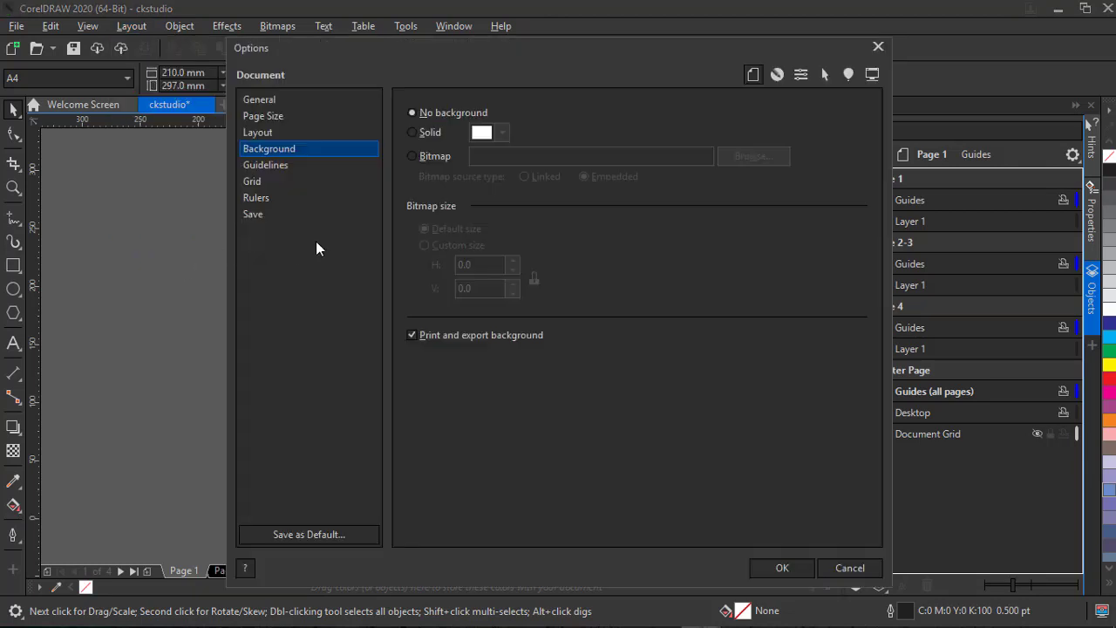
mouse_move(469, 57)
mouse_down()
mouse_move(735, 93)
mouse_move(699, 77)
mouse_up()
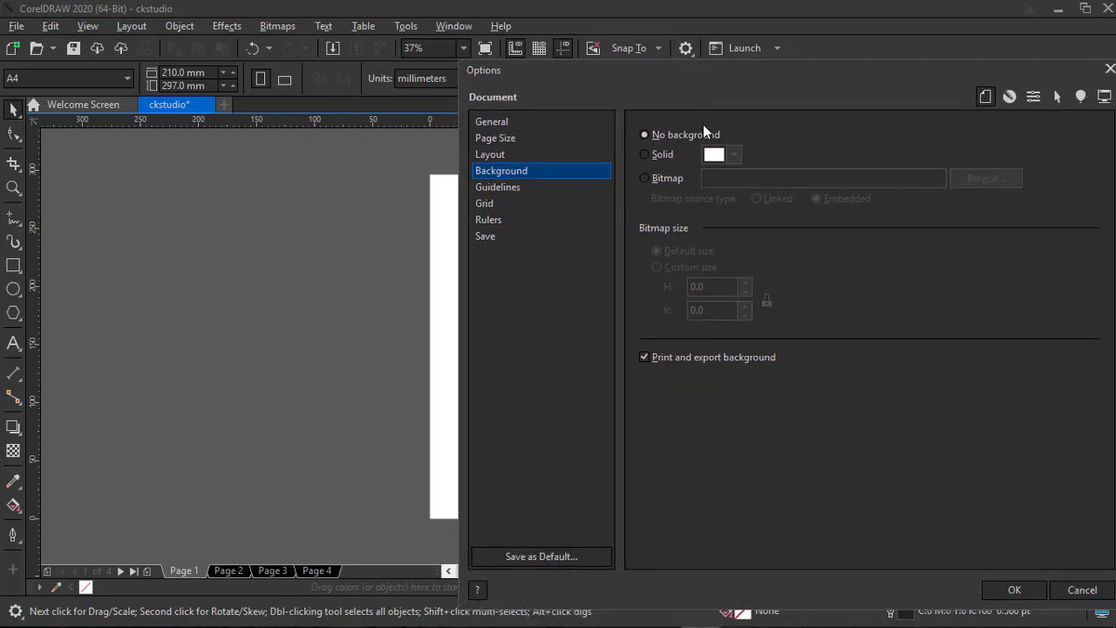
click(646, 157)
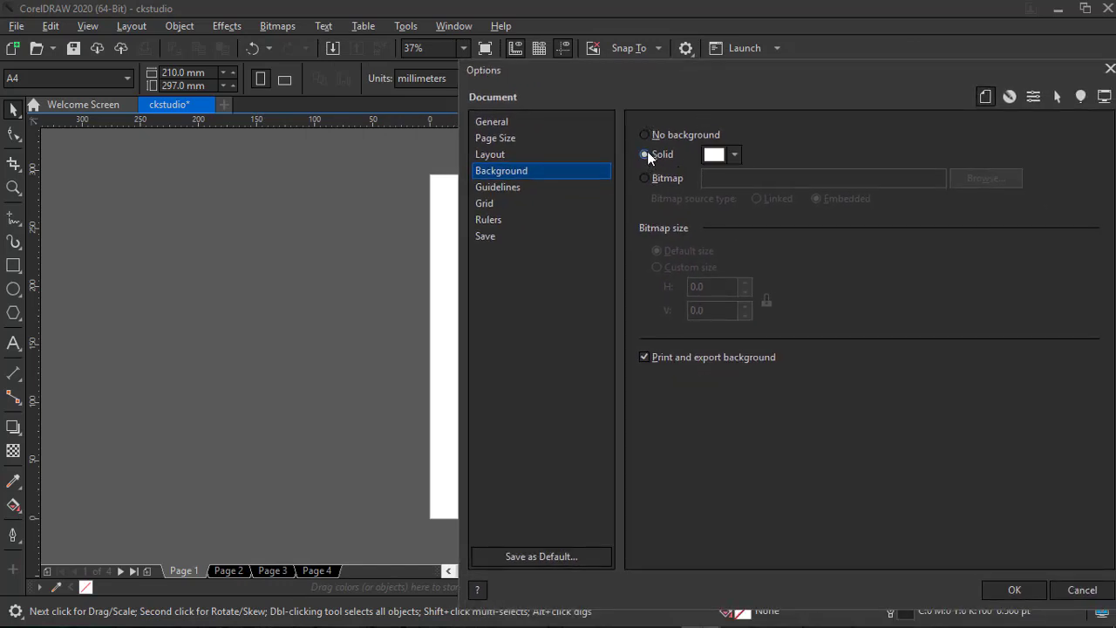
click(736, 155)
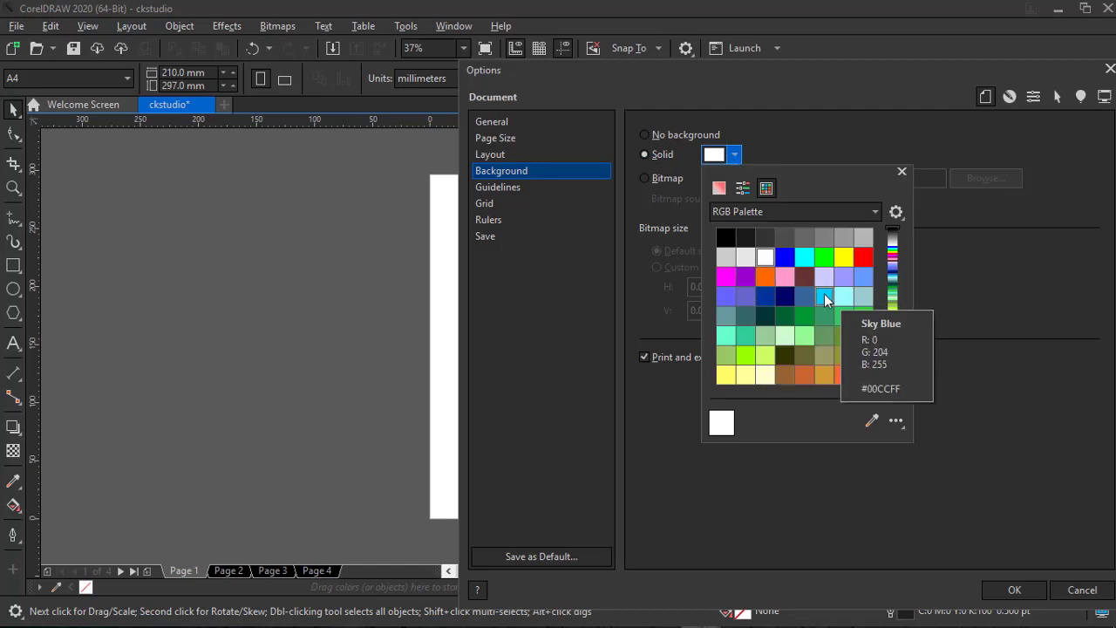
click(826, 299)
click(772, 139)
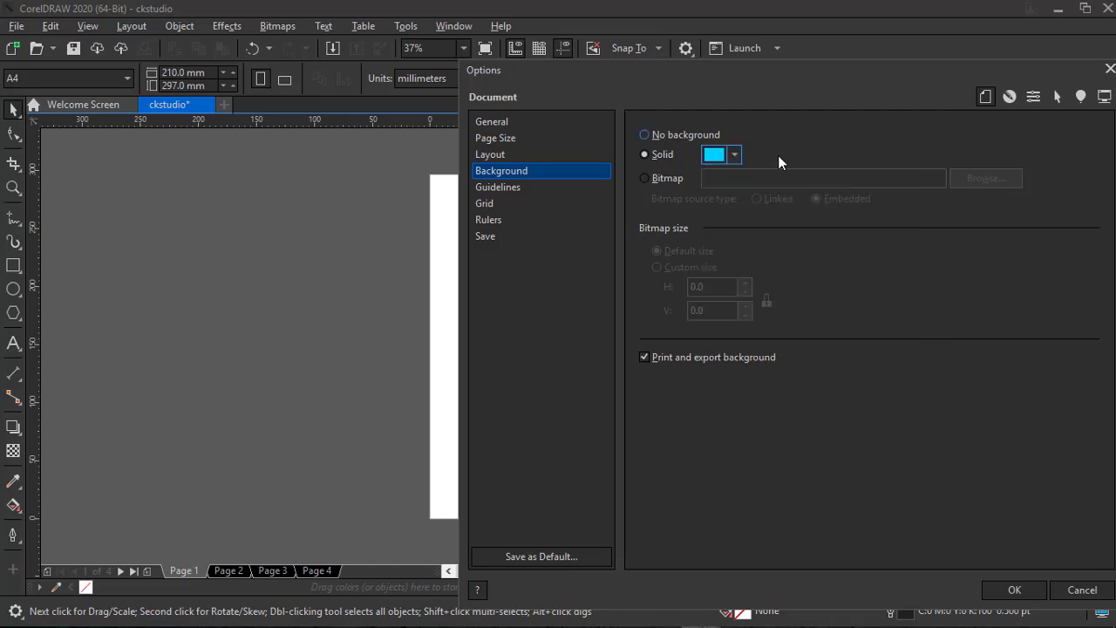
click(1015, 591)
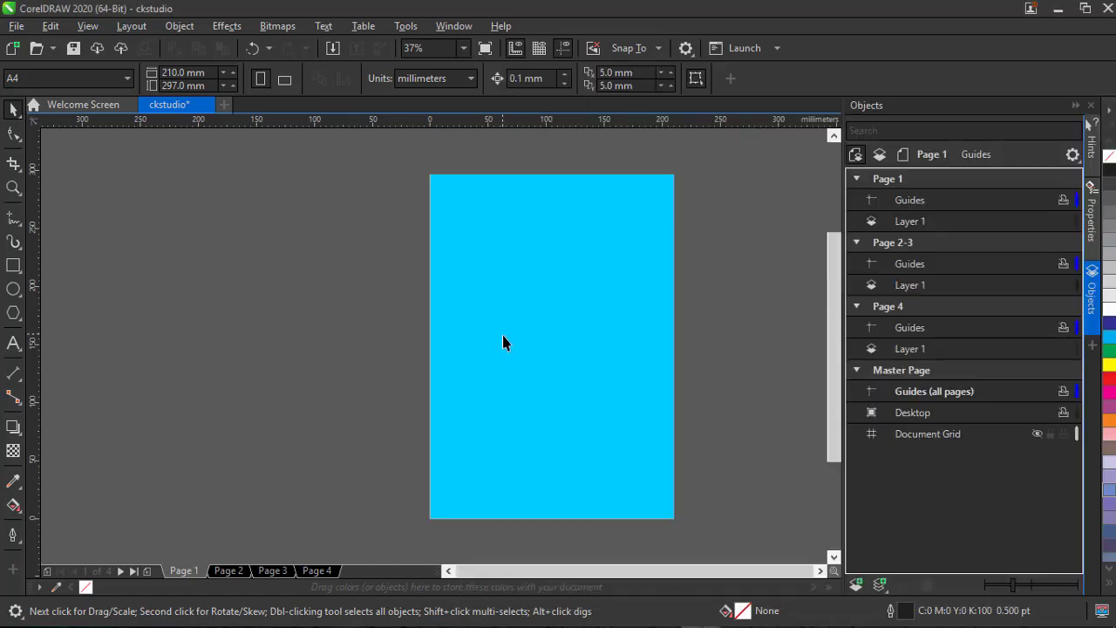
click(229, 570)
Step: Check the blue background on Page 4, then change the background to a pale cyan shade
click(317, 570)
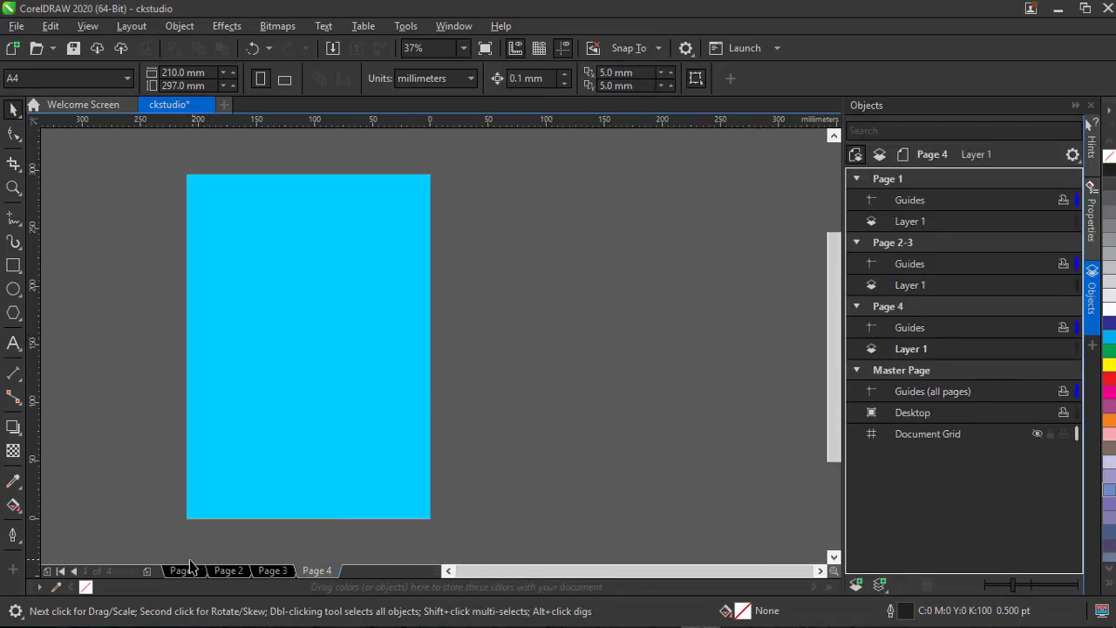
click(185, 570)
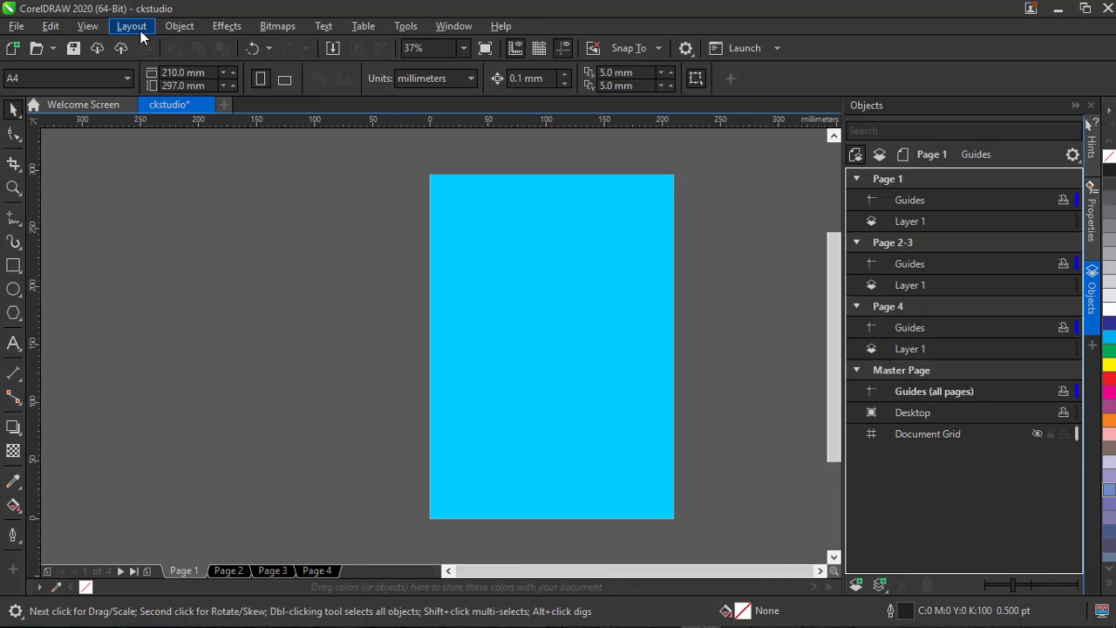
click(140, 30)
click(175, 263)
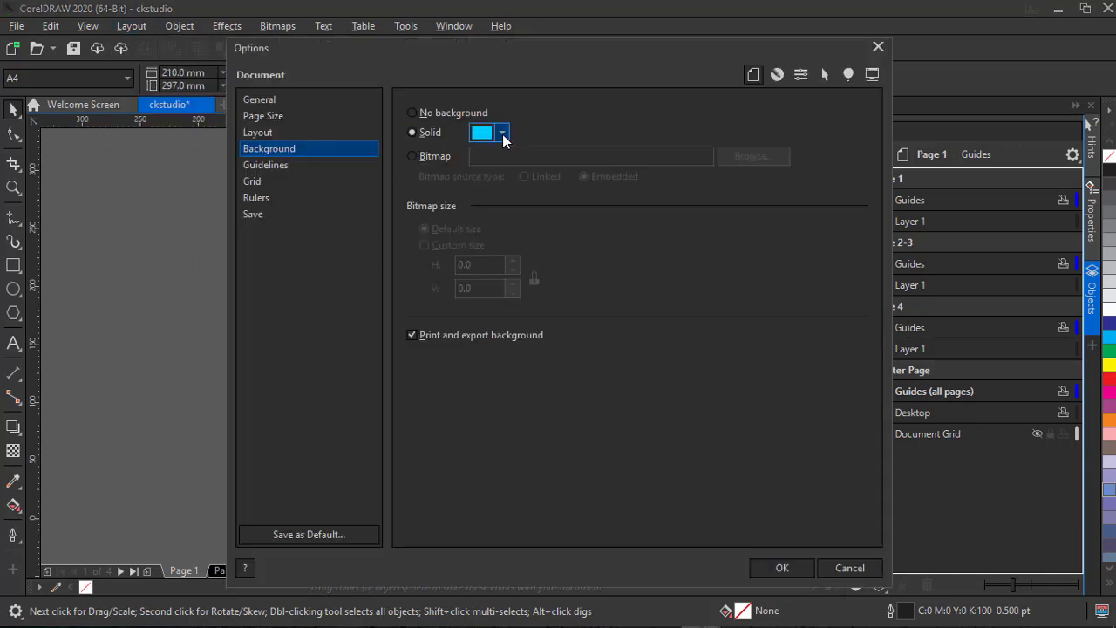
click(503, 133)
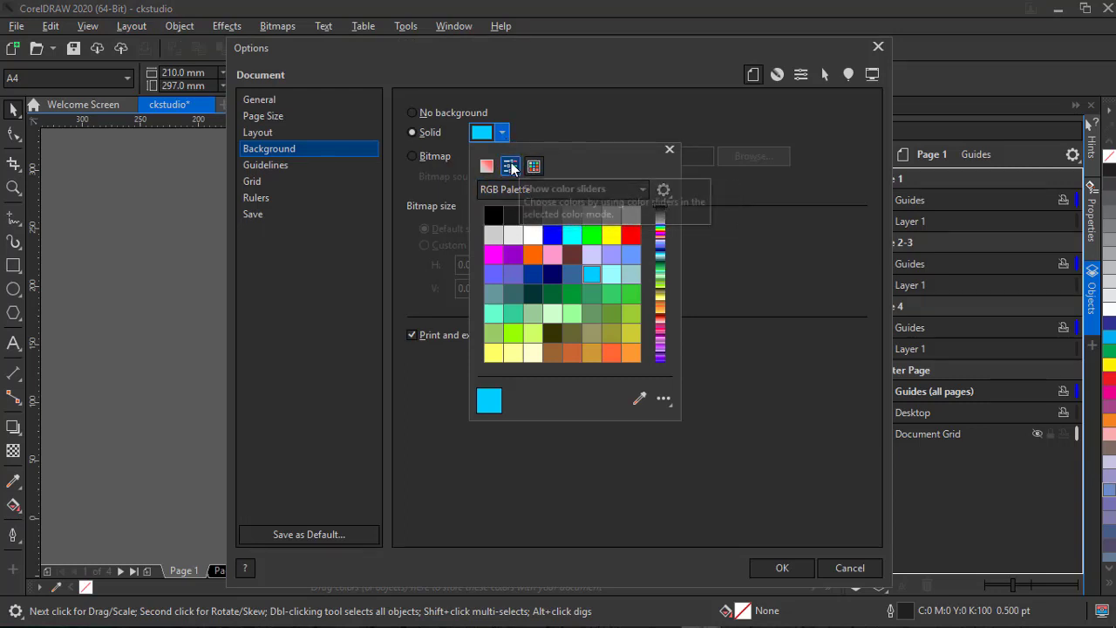
click(511, 167)
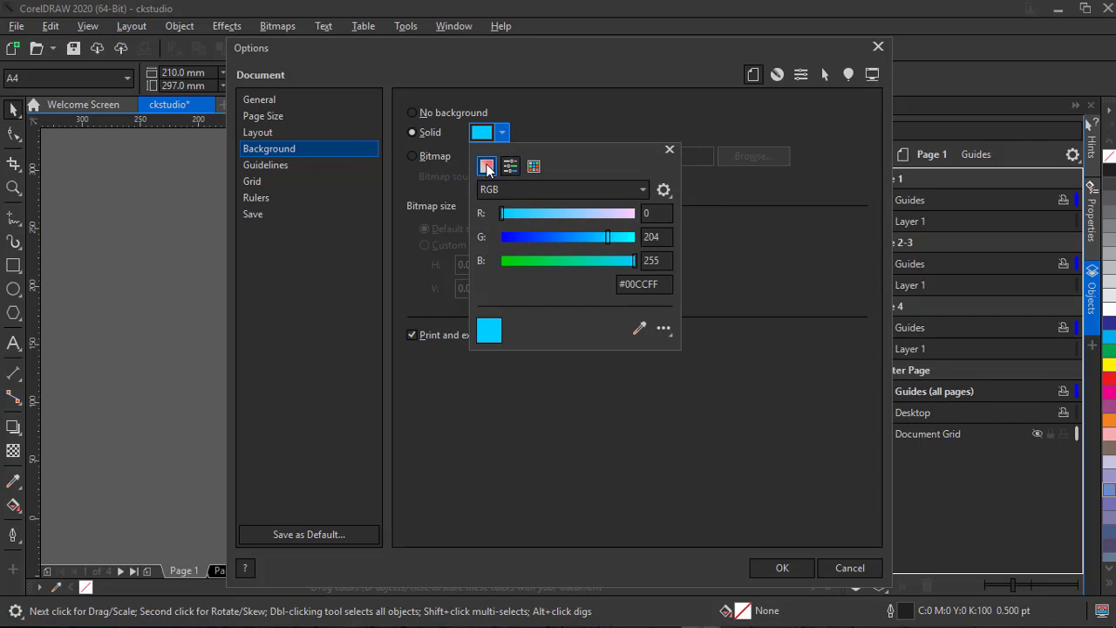
click(486, 166)
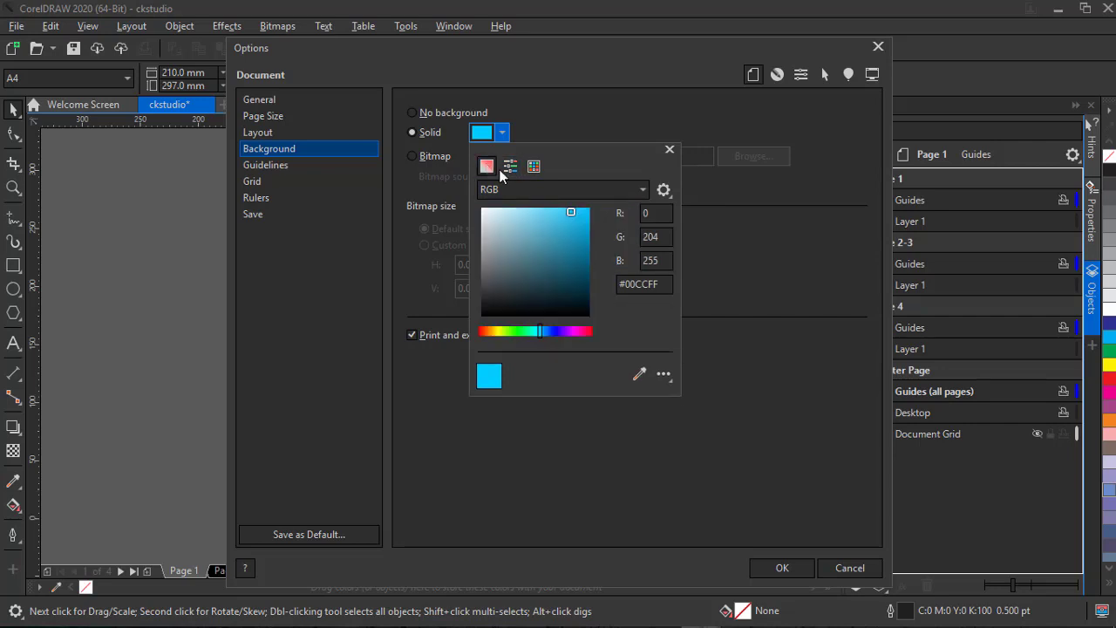
click(534, 225)
key(Return)
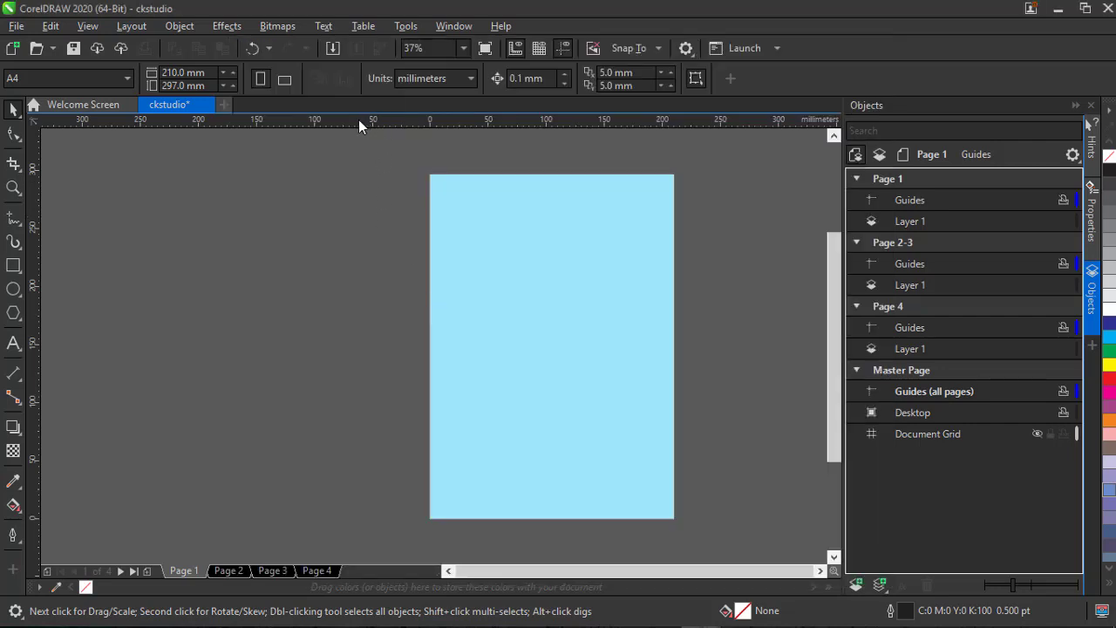
click(142, 31)
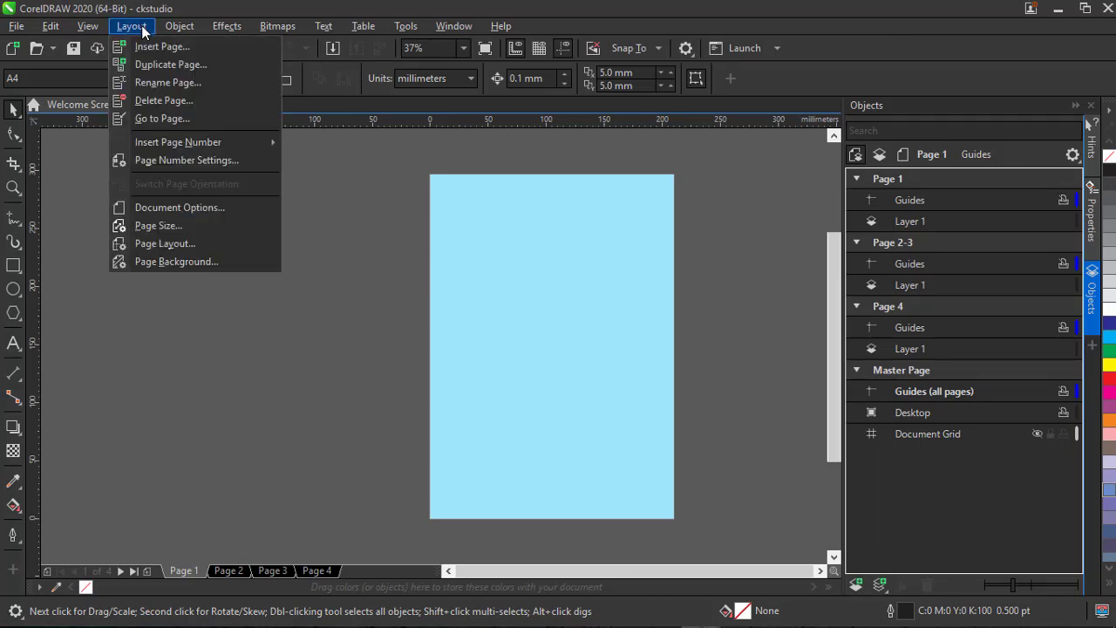
Step: Set the page background to a bitmap, importing Beach 2.jpg as the image
click(181, 265)
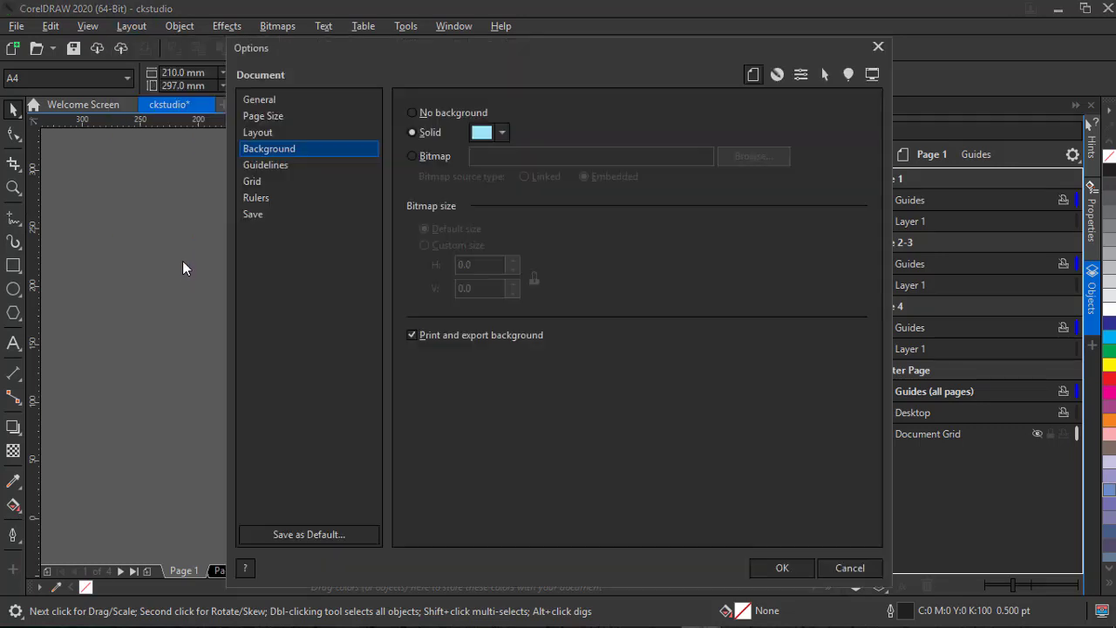
click(413, 156)
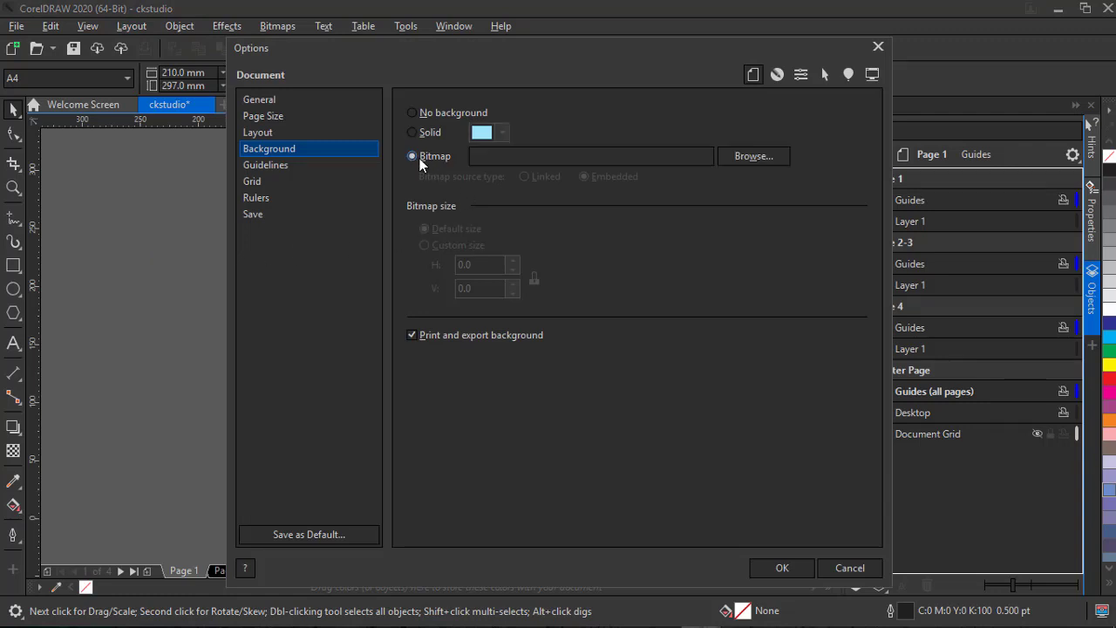
click(752, 159)
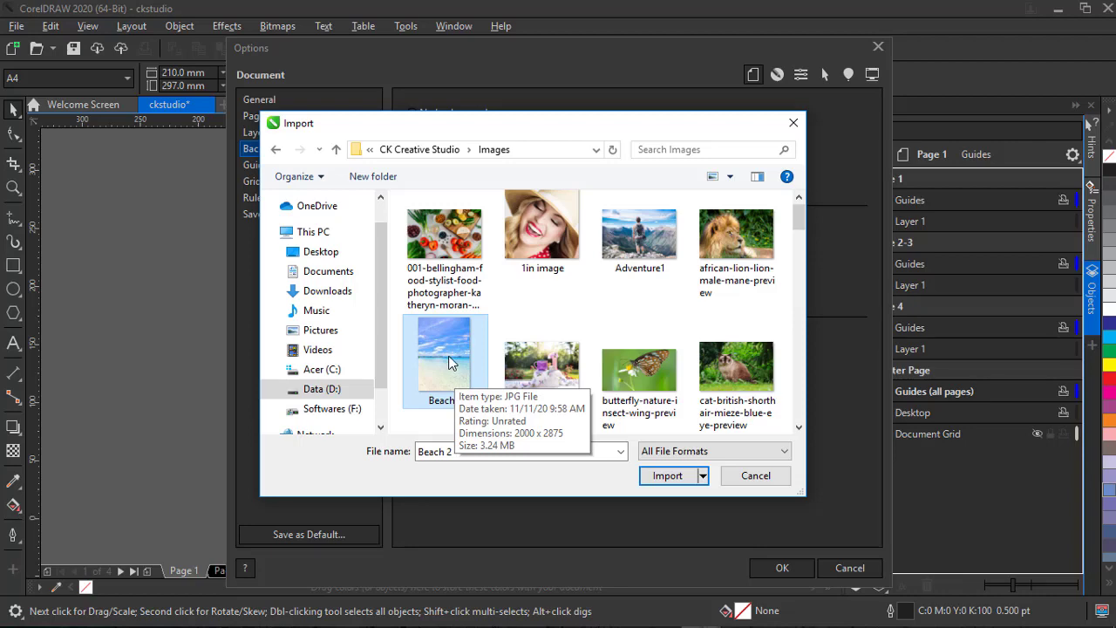
click(669, 476)
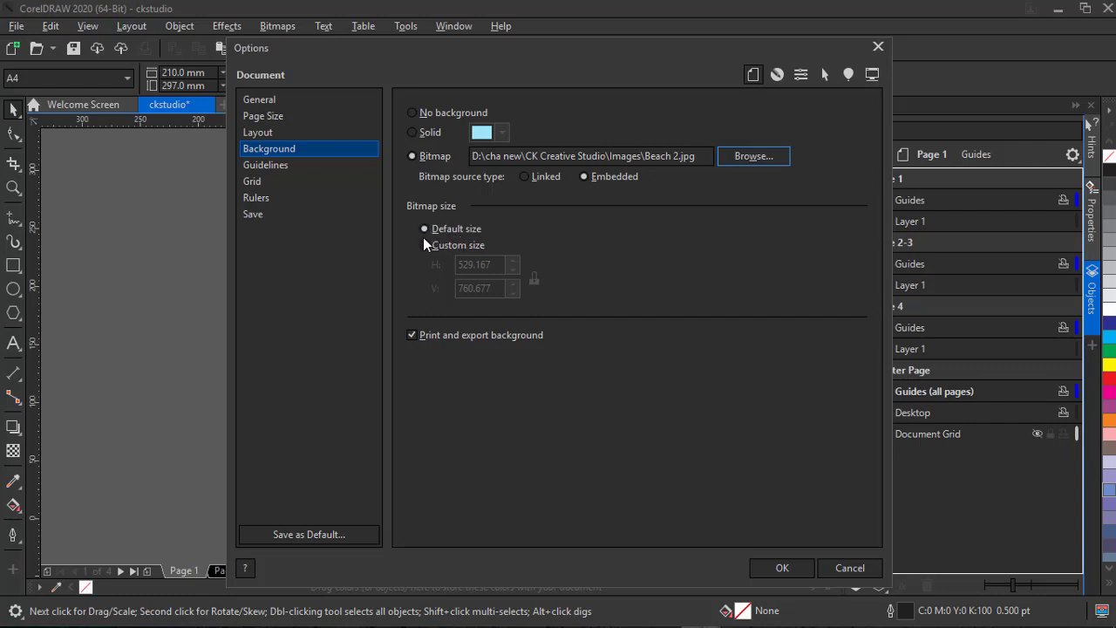
click(671, 156)
Step: Give the background image a custom size with 210.0 as its horizontal value and apply it
click(424, 246)
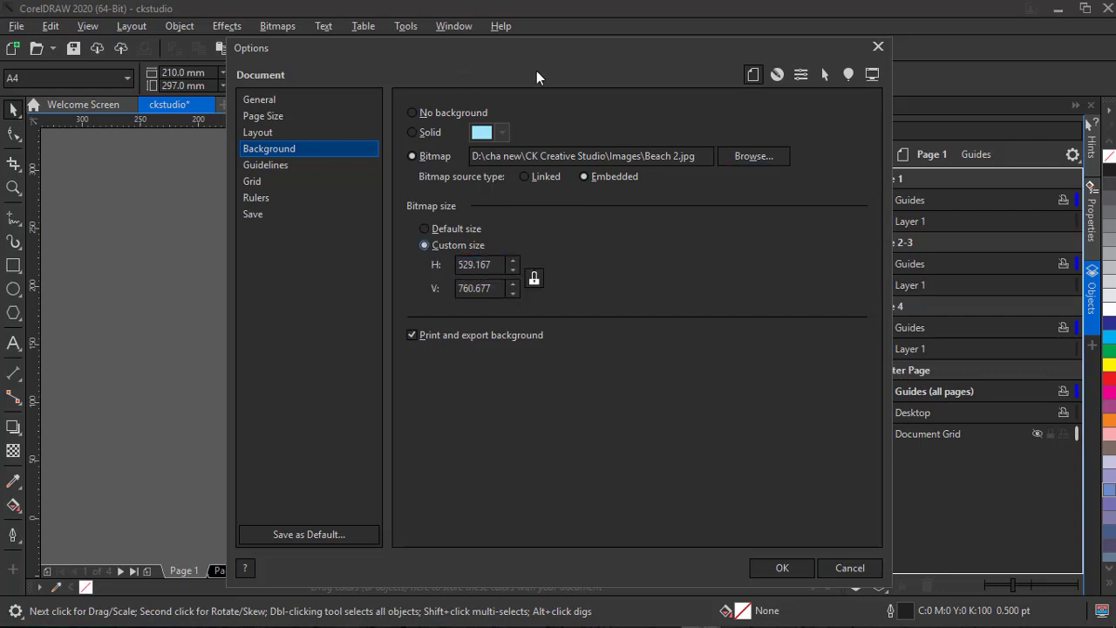
drag(536, 79, 548, 97)
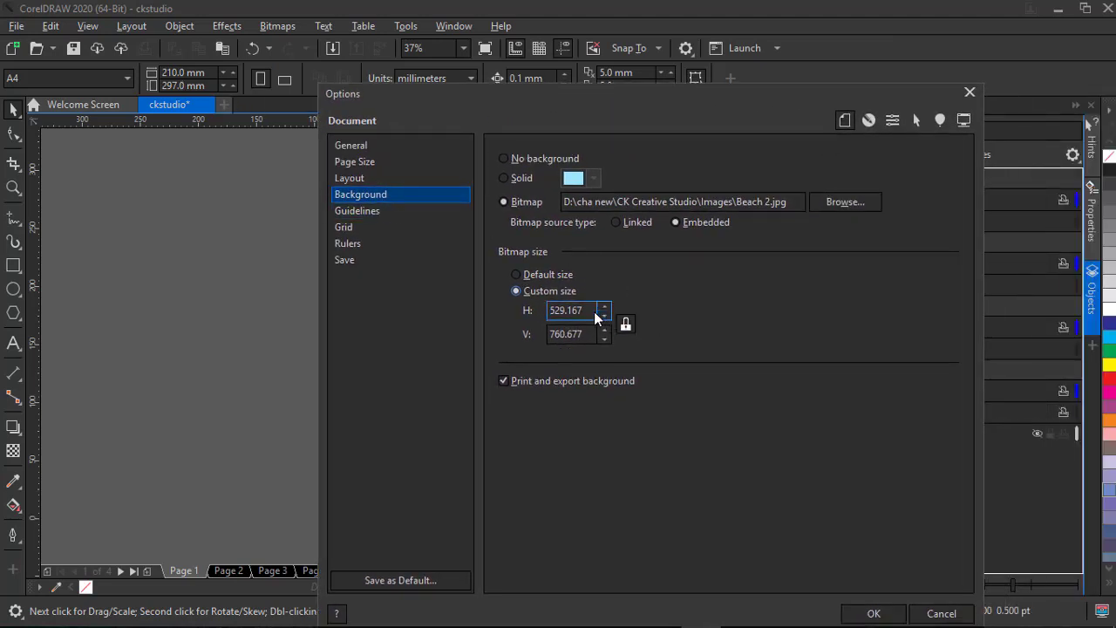
drag(592, 310, 547, 310)
text(210)
key(Tab)
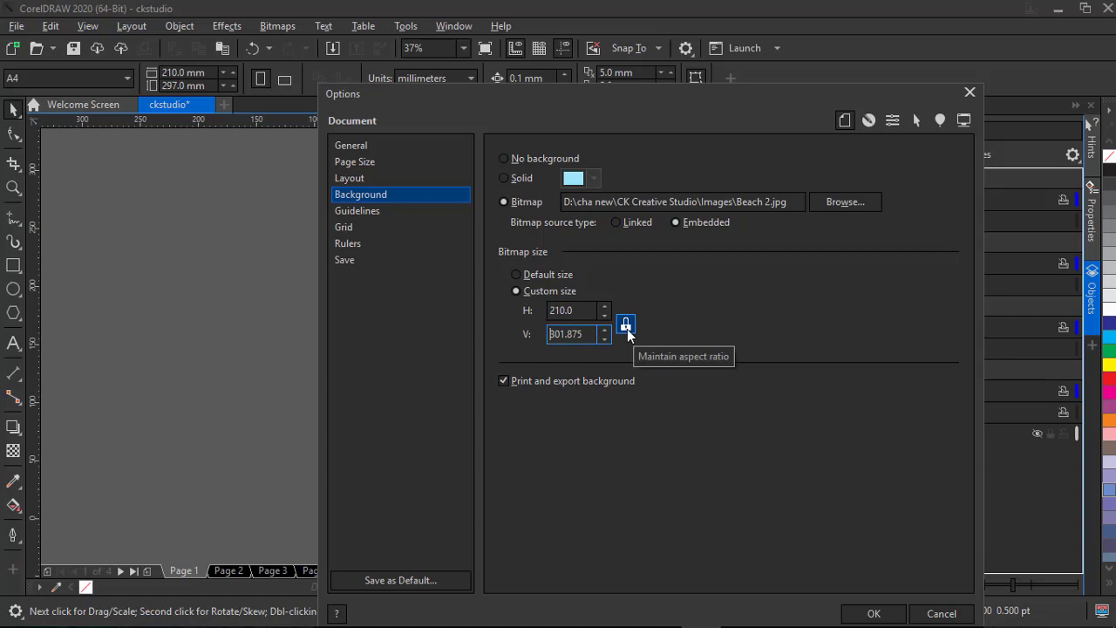
click(874, 613)
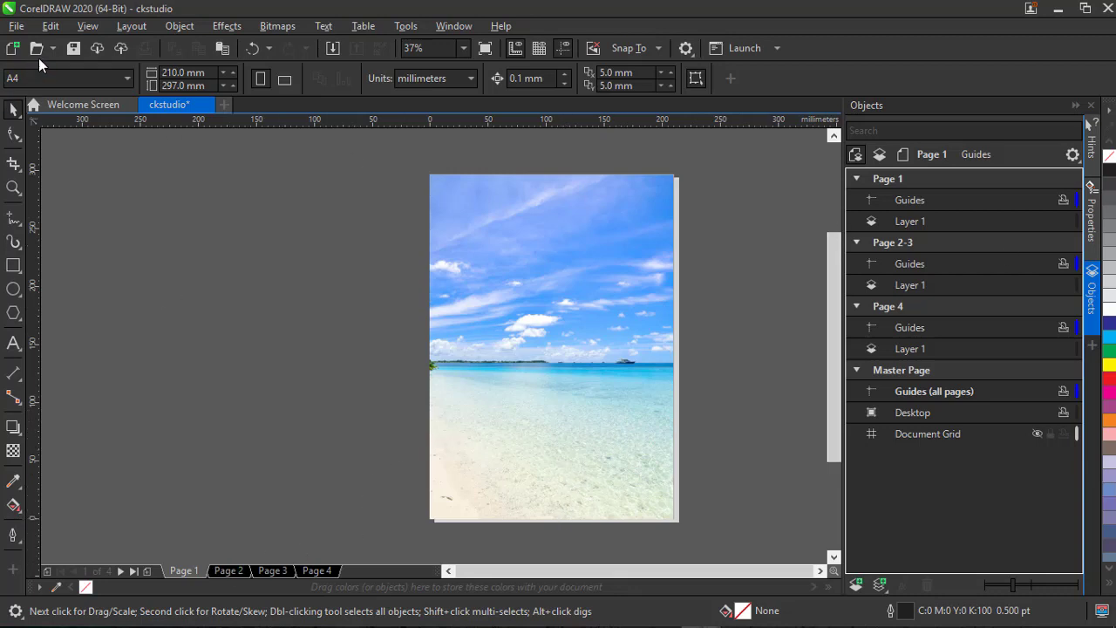
click(132, 26)
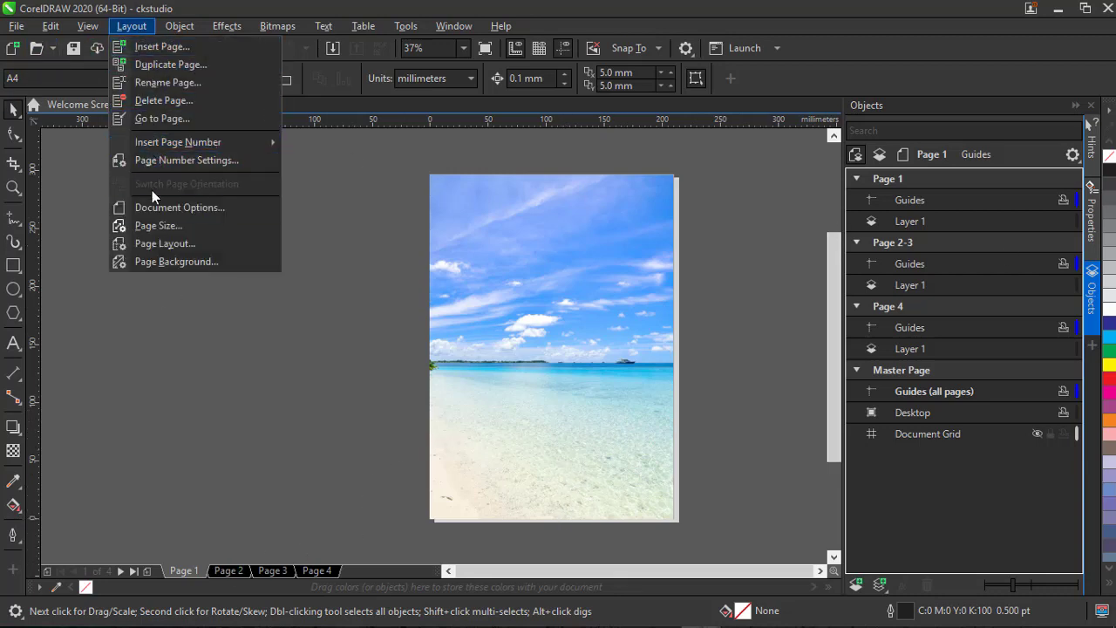
Step: Toggle the background between Bitmap and No background, then undo the beach bitmap for a white page
click(162, 261)
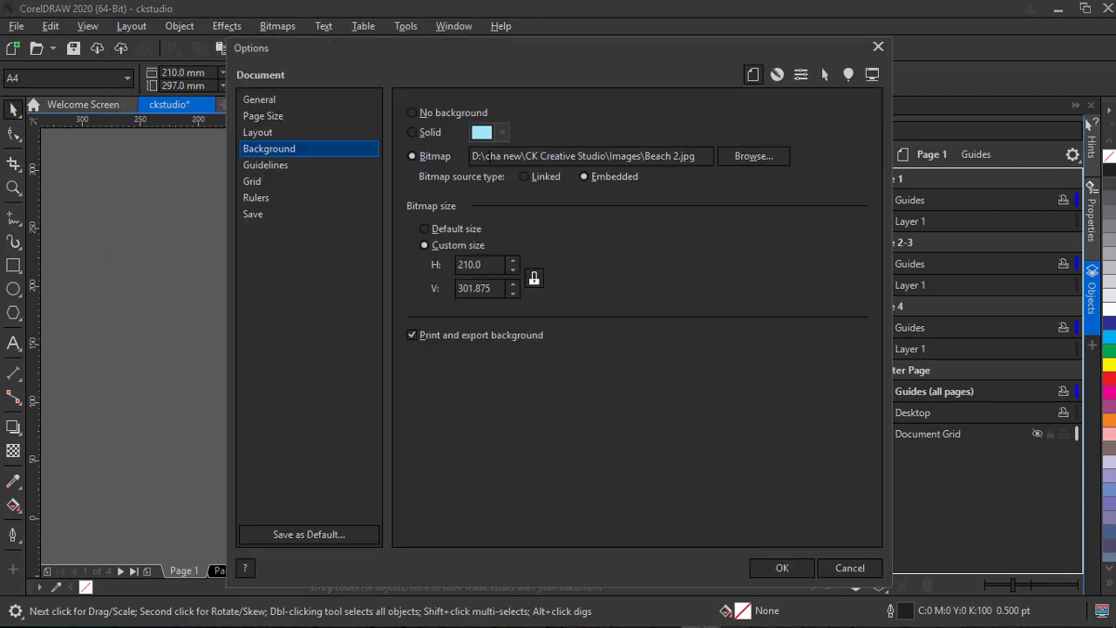
click(411, 156)
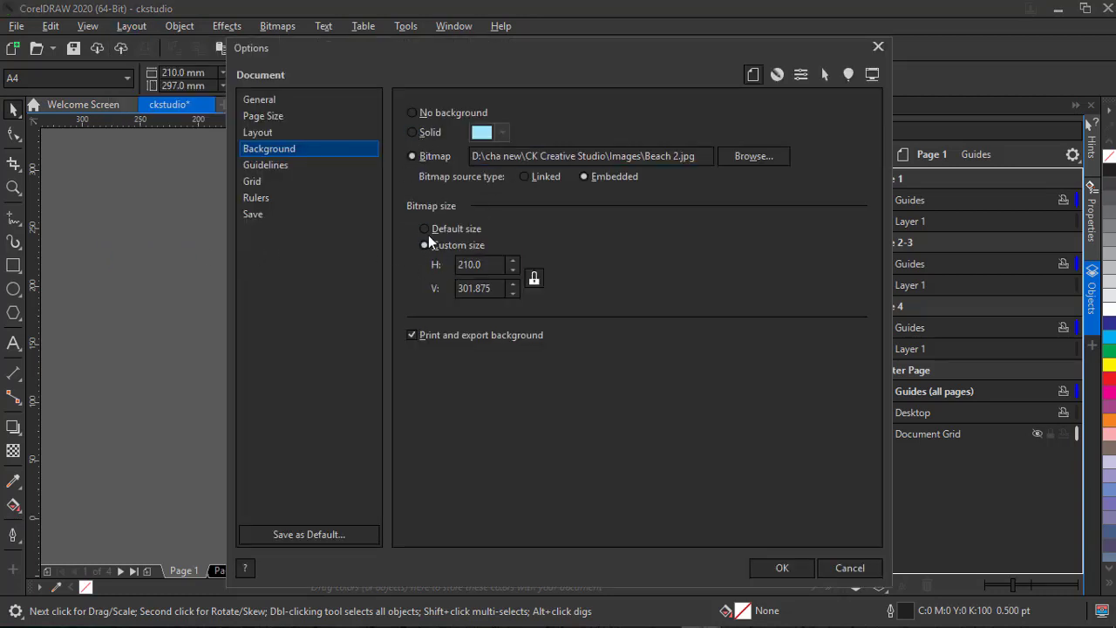
click(411, 113)
click(412, 156)
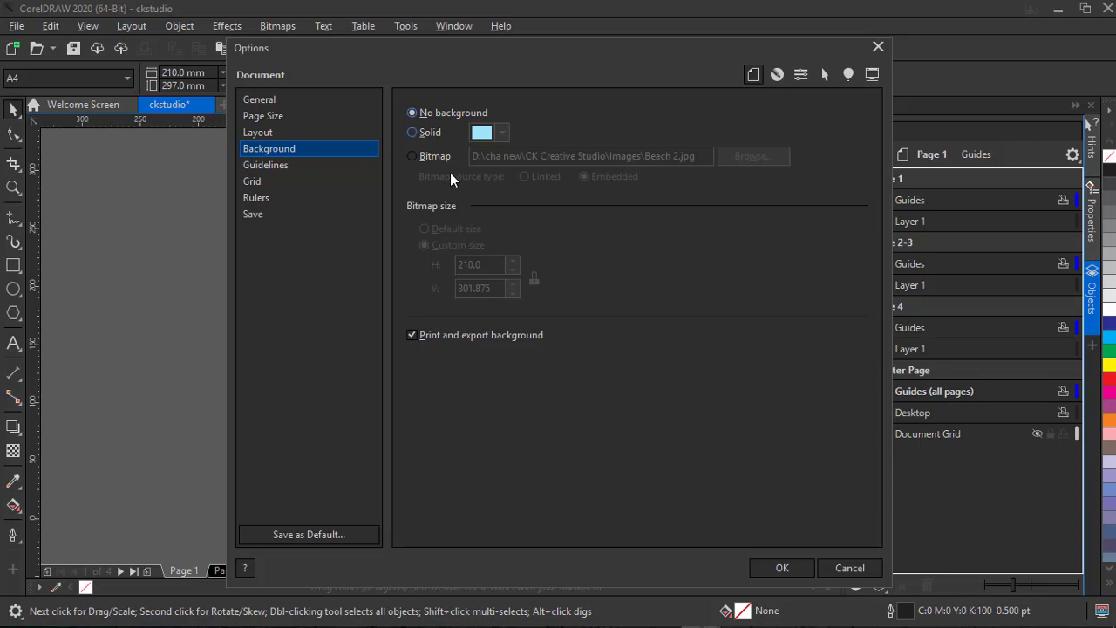
click(785, 568)
key(ctrl+z)
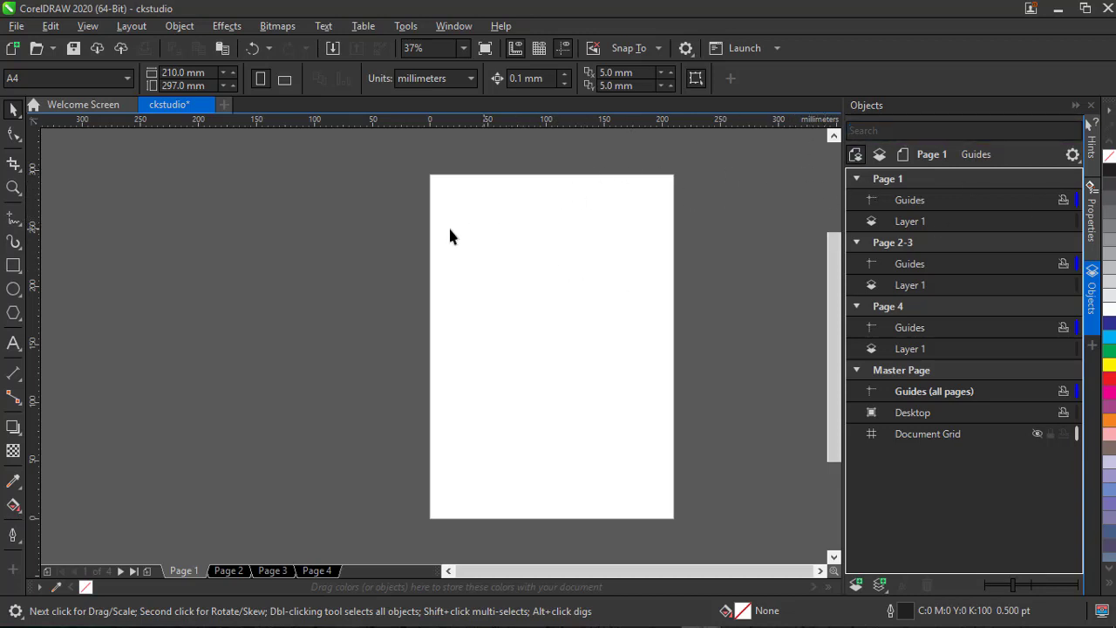
Step: Show the Properties docker and browse its Fill and Transparency tabs, ending on Fill
click(1094, 221)
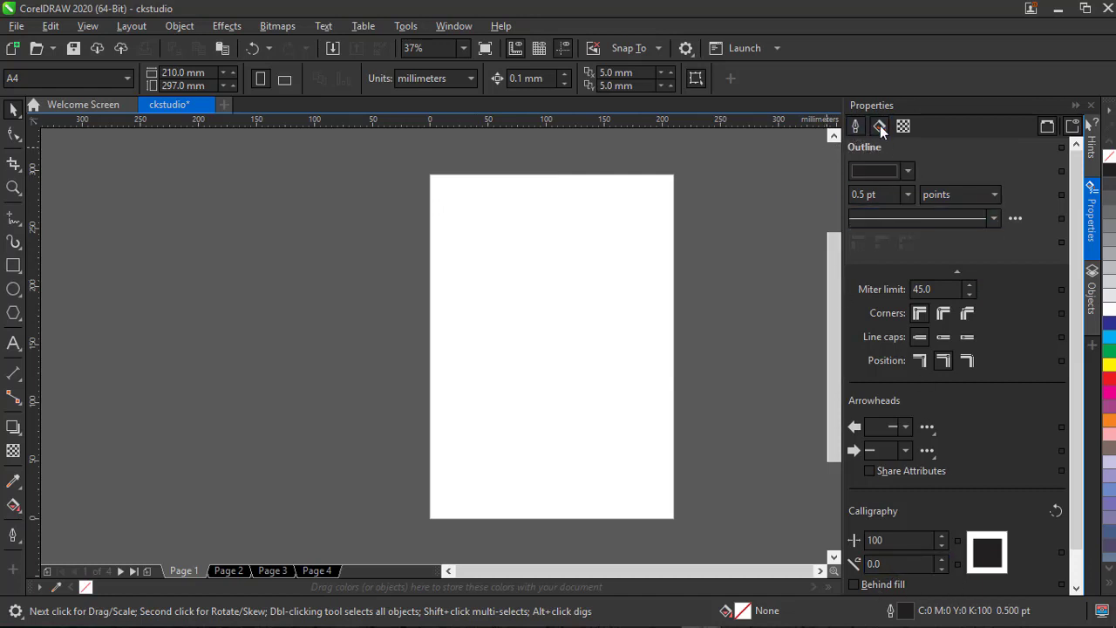
click(880, 126)
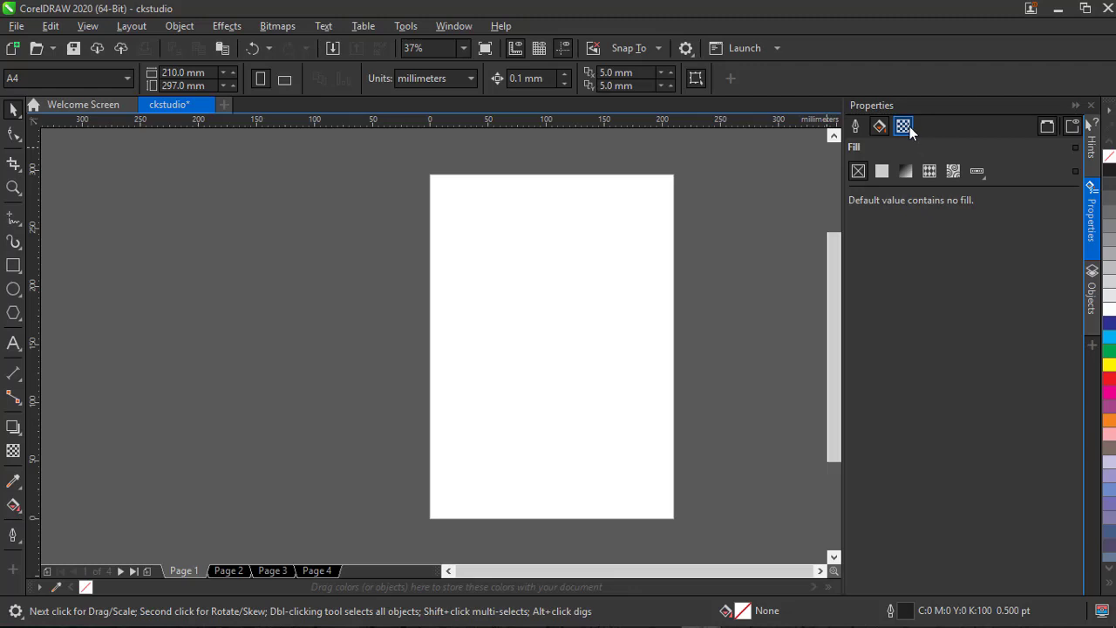
click(905, 126)
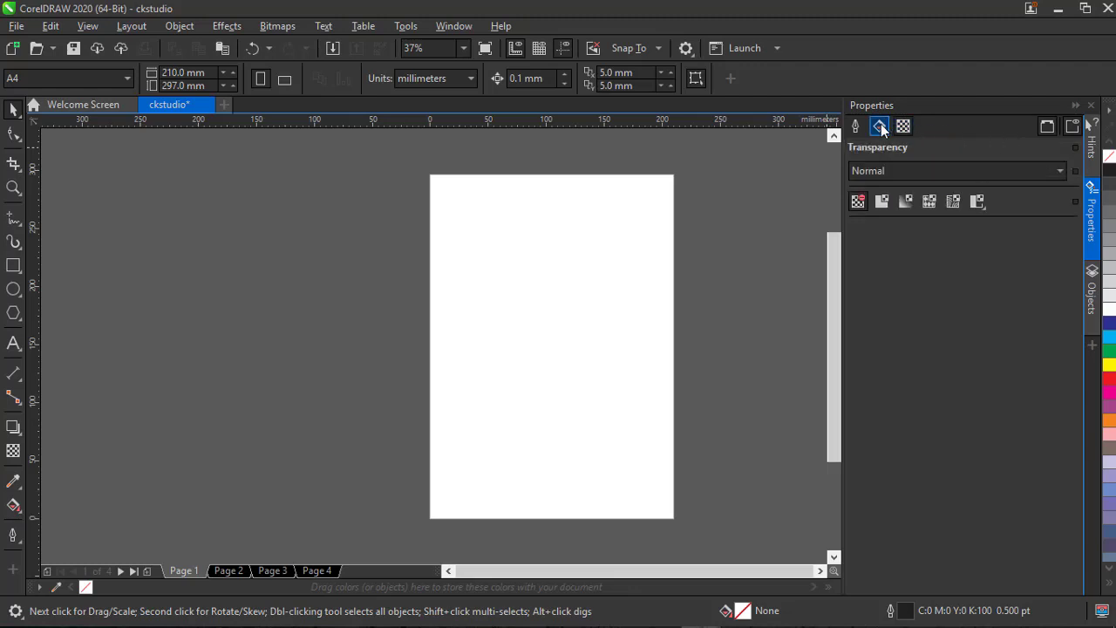
click(880, 127)
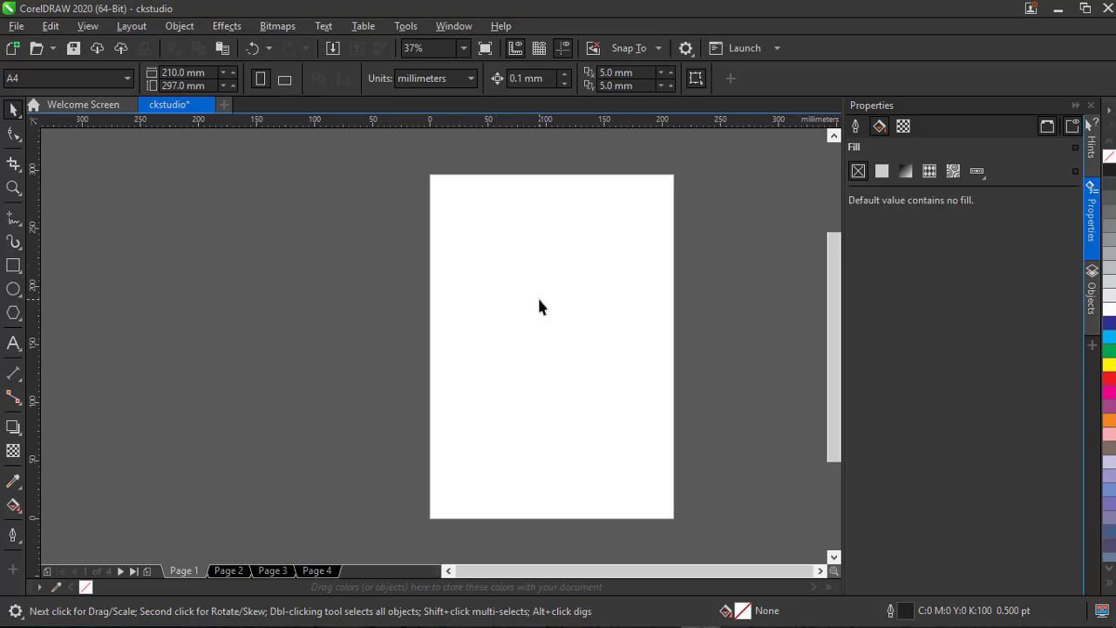
scroll(539, 306, down, 2)
scroll(540, 307, down, 2)
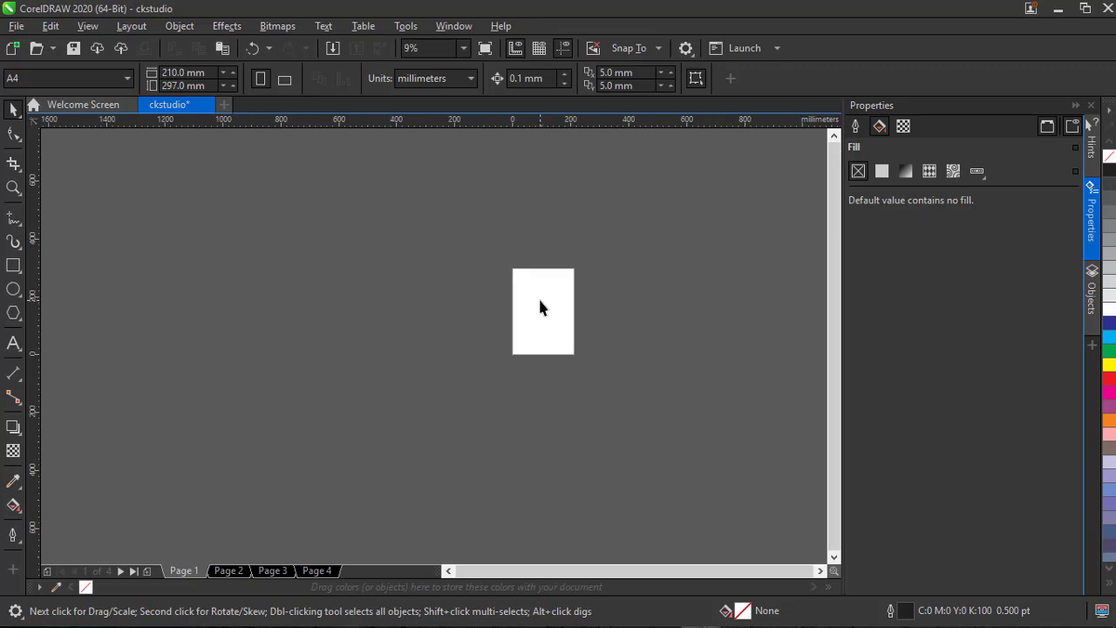
scroll(540, 308, up, 2)
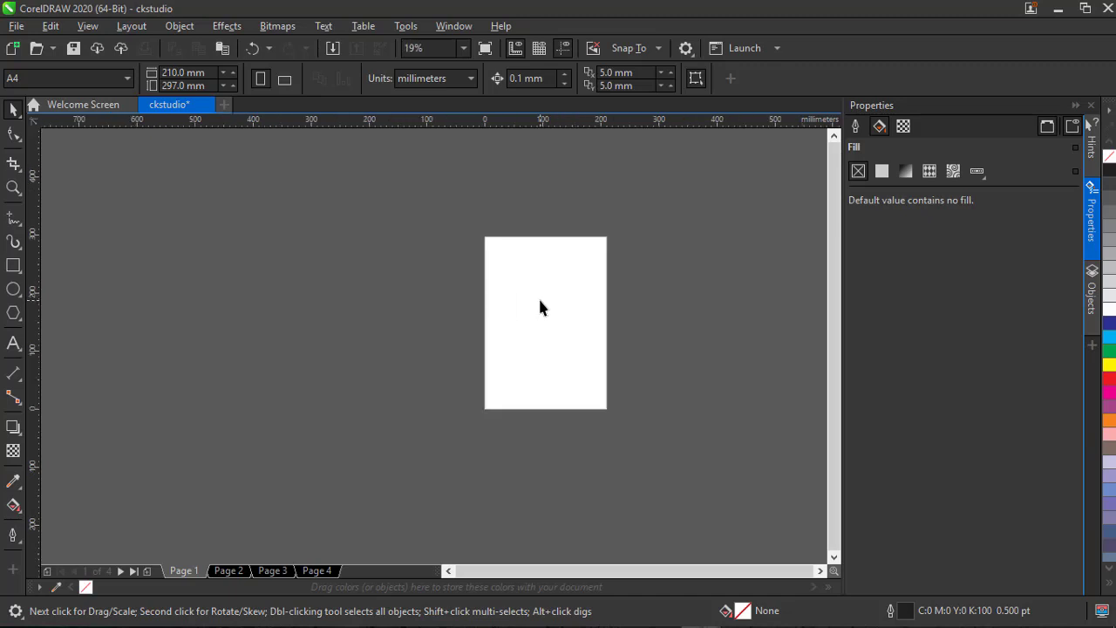
scroll(540, 307, up, 2)
scroll(540, 307, up, 2)
scroll(540, 307, down, 2)
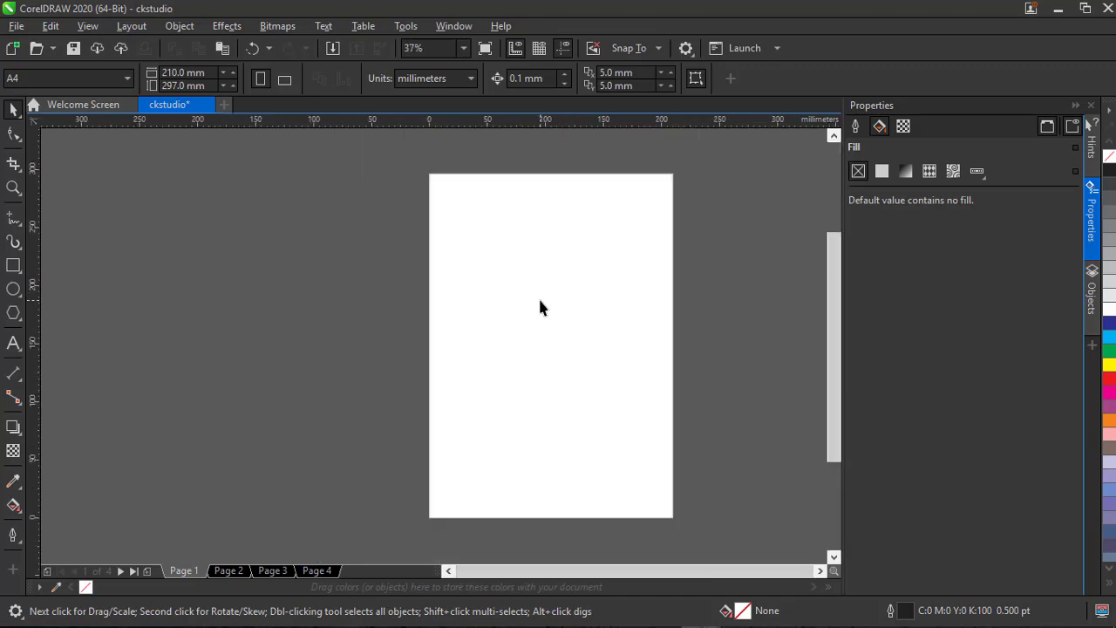
scroll(540, 307, down, 2)
scroll(540, 308, down, 2)
scroll(540, 307, up, 4)
scroll(540, 307, up, 2)
scroll(449, 52, down, 1)
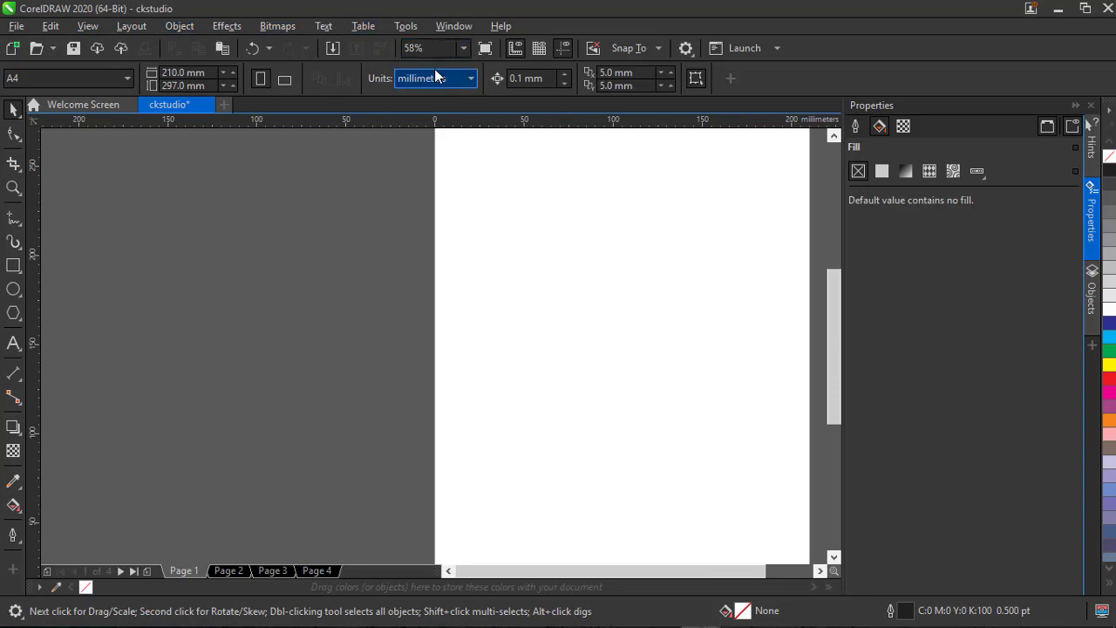
Step: Open and close the Page Layout settings from the Layout menu
click(129, 28)
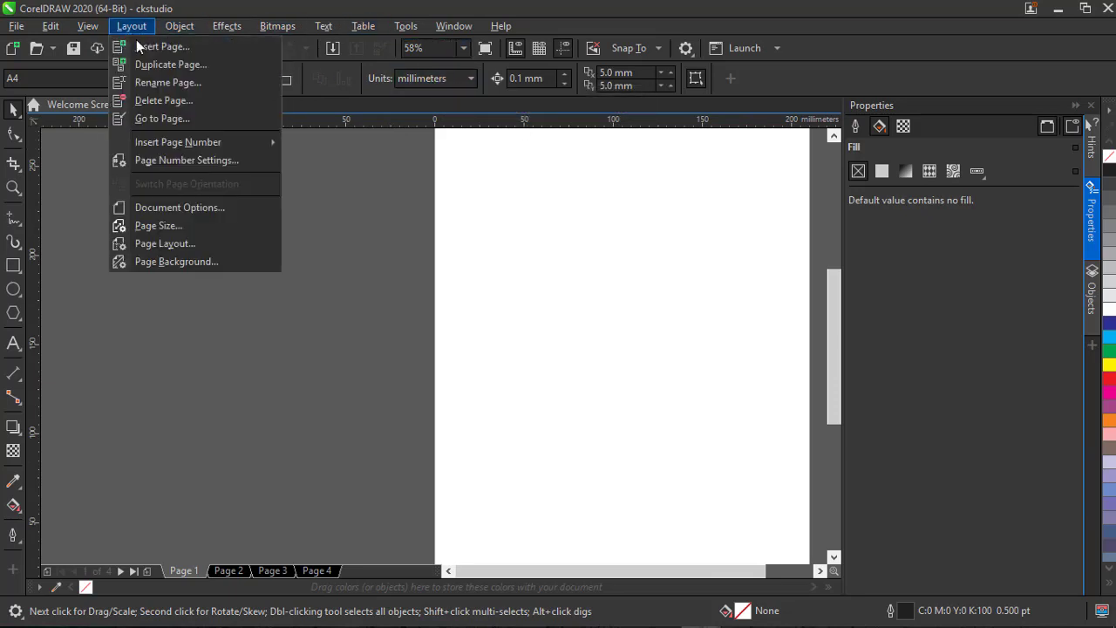
click(165, 243)
click(789, 567)
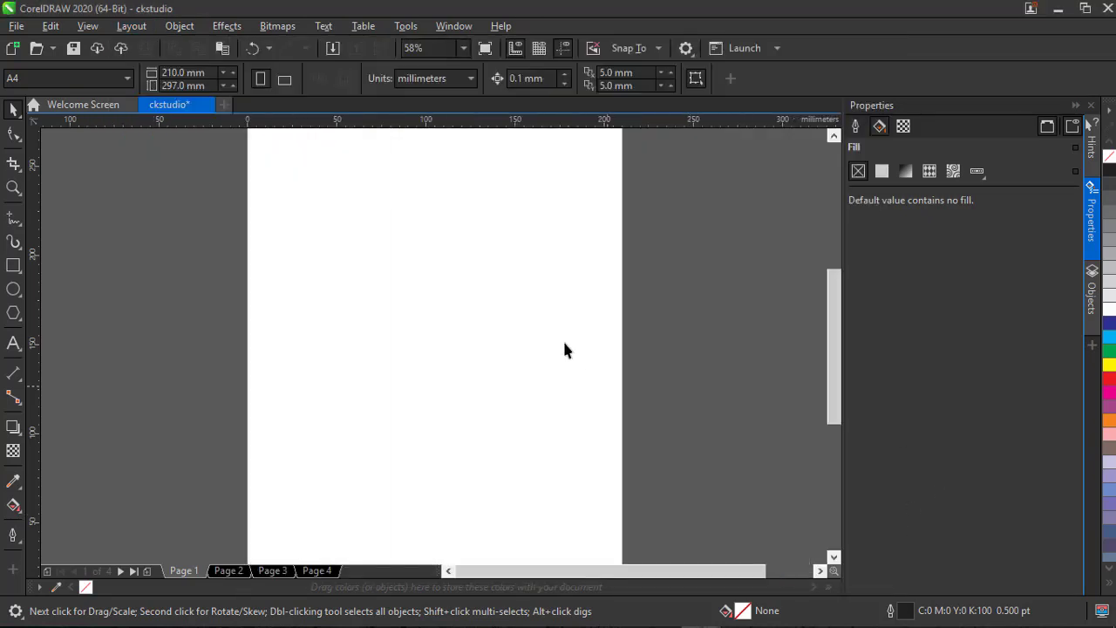
Step: Zoom the view To Page, To Width, then To Height using the zoom presets
click(463, 48)
click(444, 66)
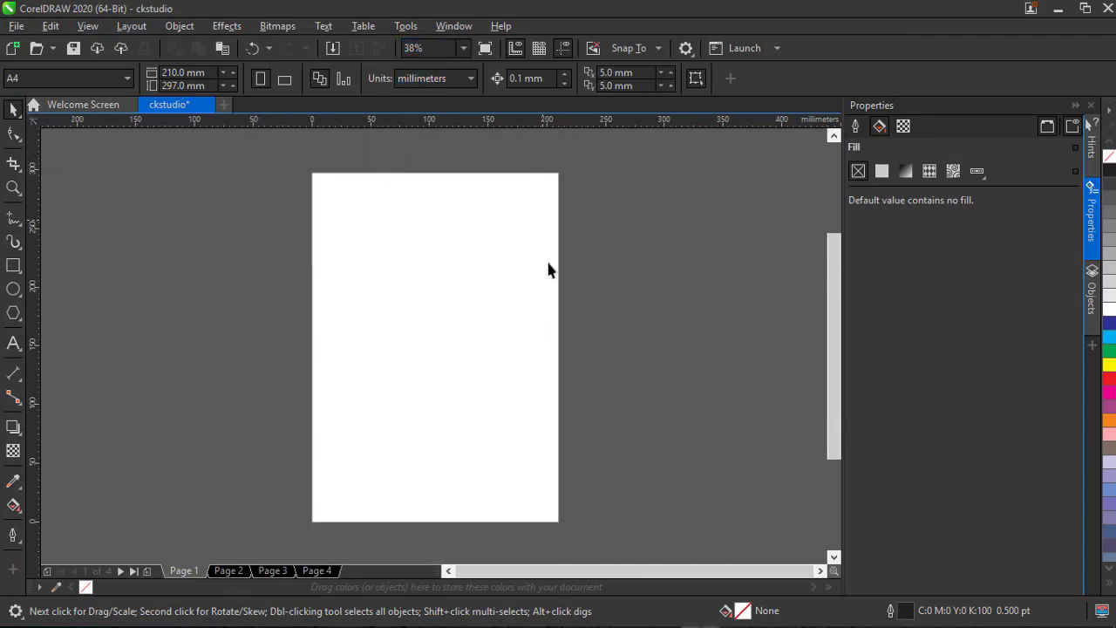
click(463, 48)
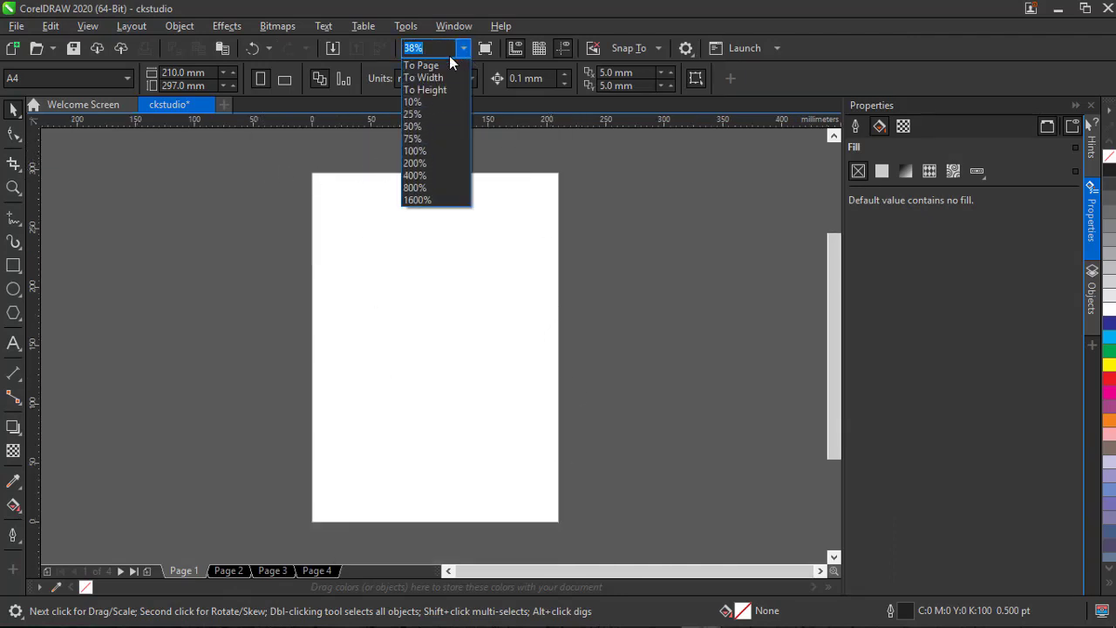
click(431, 78)
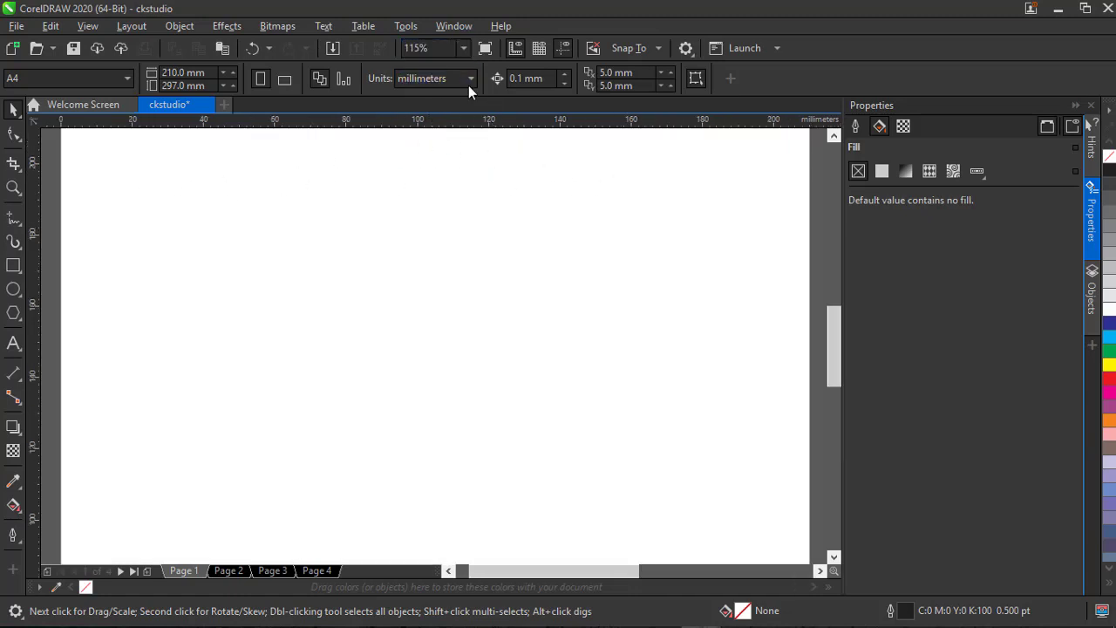
click(468, 50)
click(430, 90)
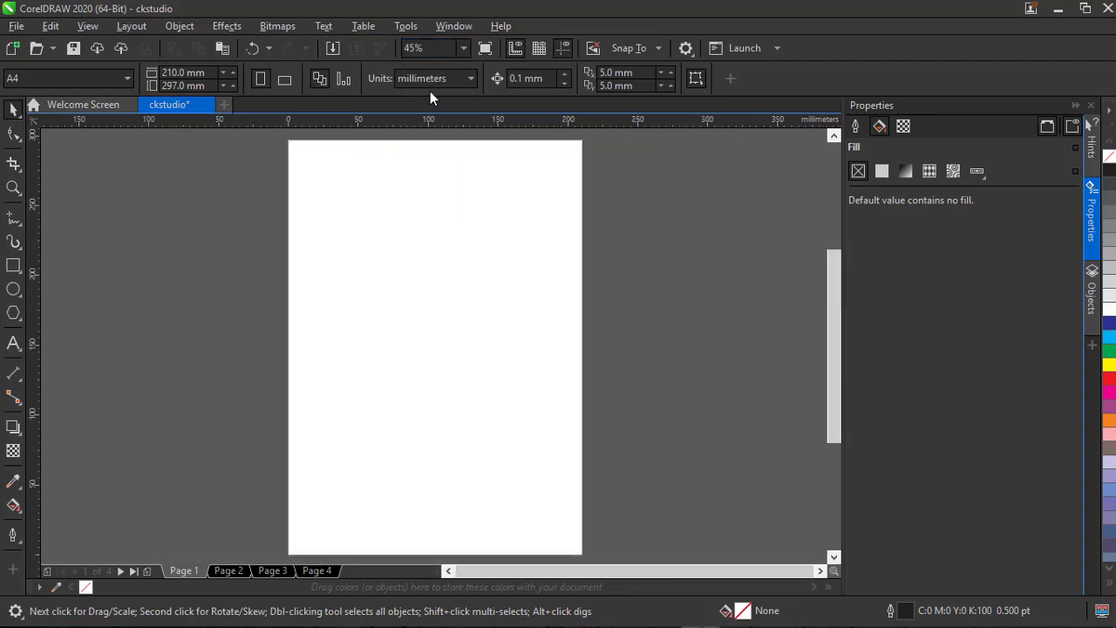
click(463, 48)
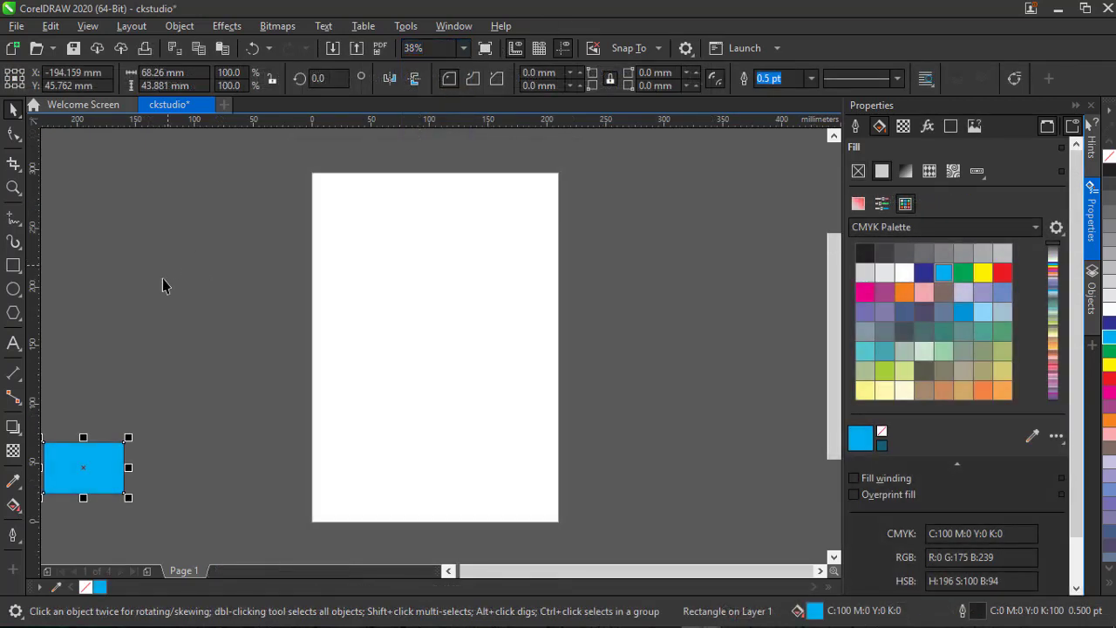
Step: Nudge the blue rectangle slightly, then draw an ellipse and fill it red
scroll(288, 347, down, 1)
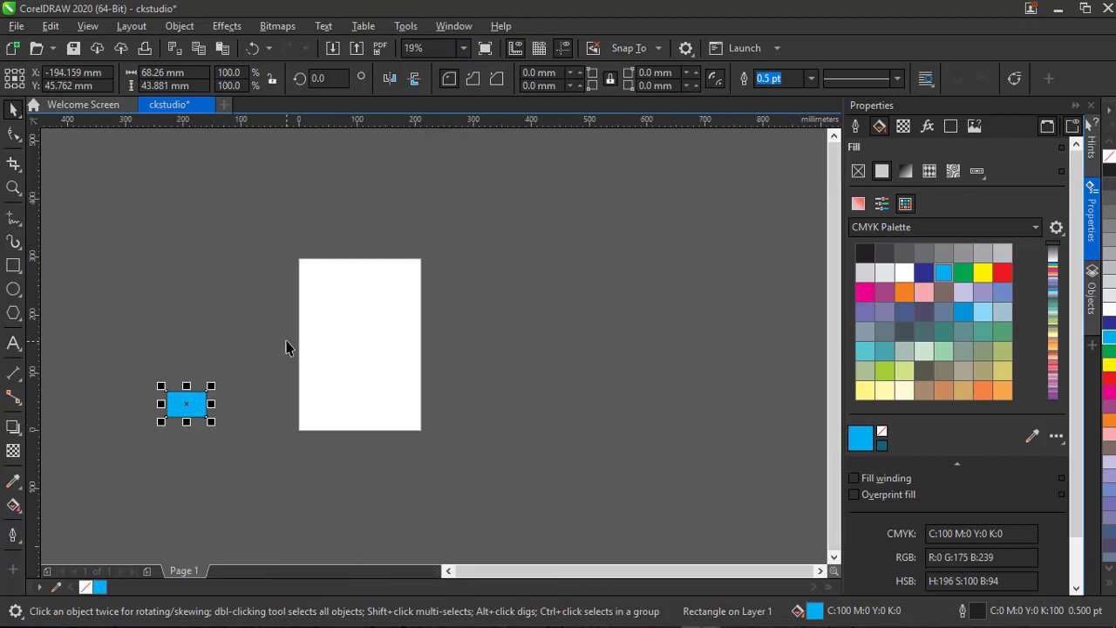
scroll(288, 347, up, 1)
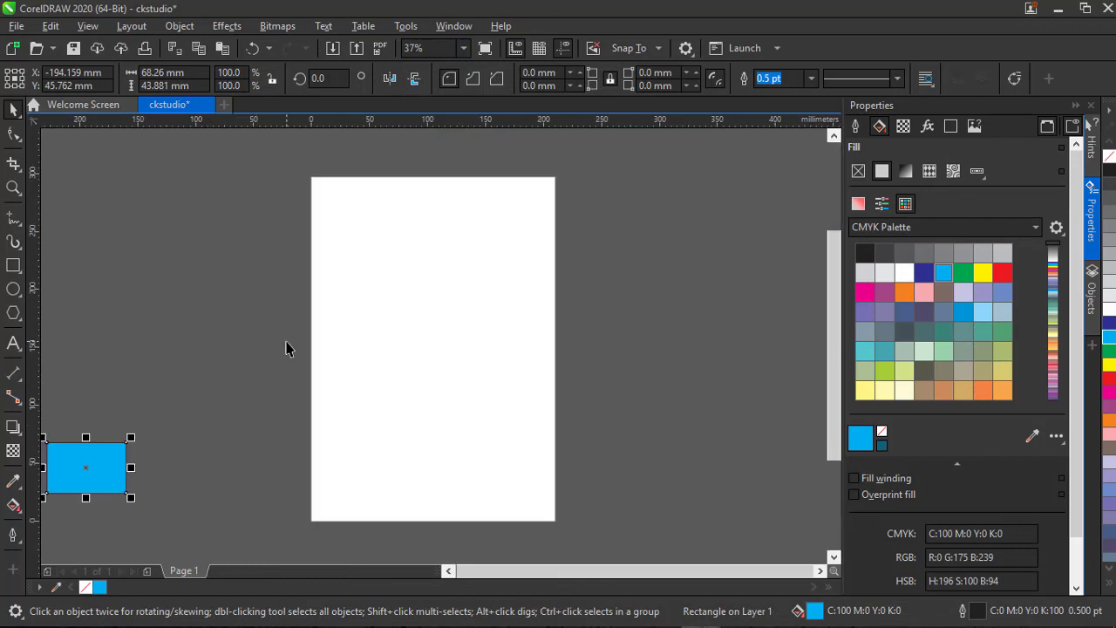
drag(86, 471, 72, 479)
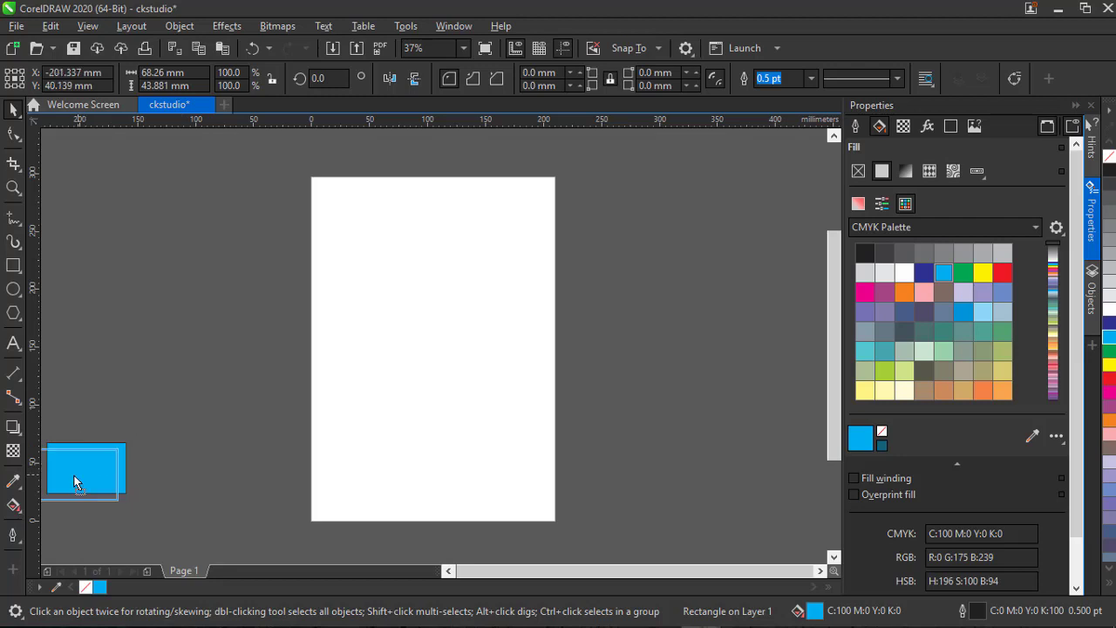
click(9, 295)
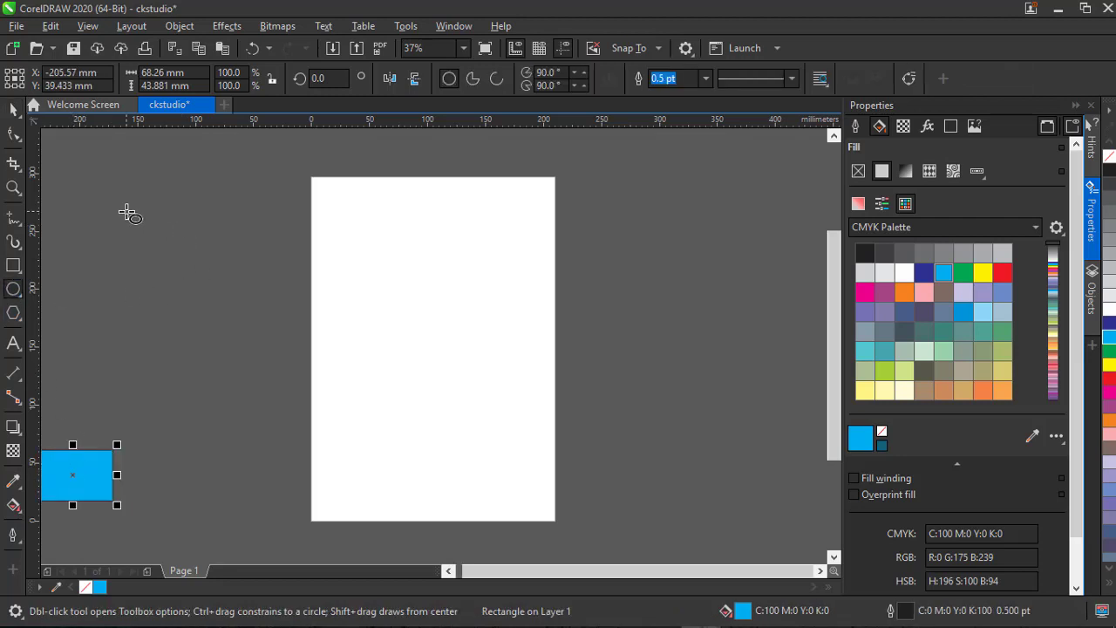
drag(121, 206, 234, 288)
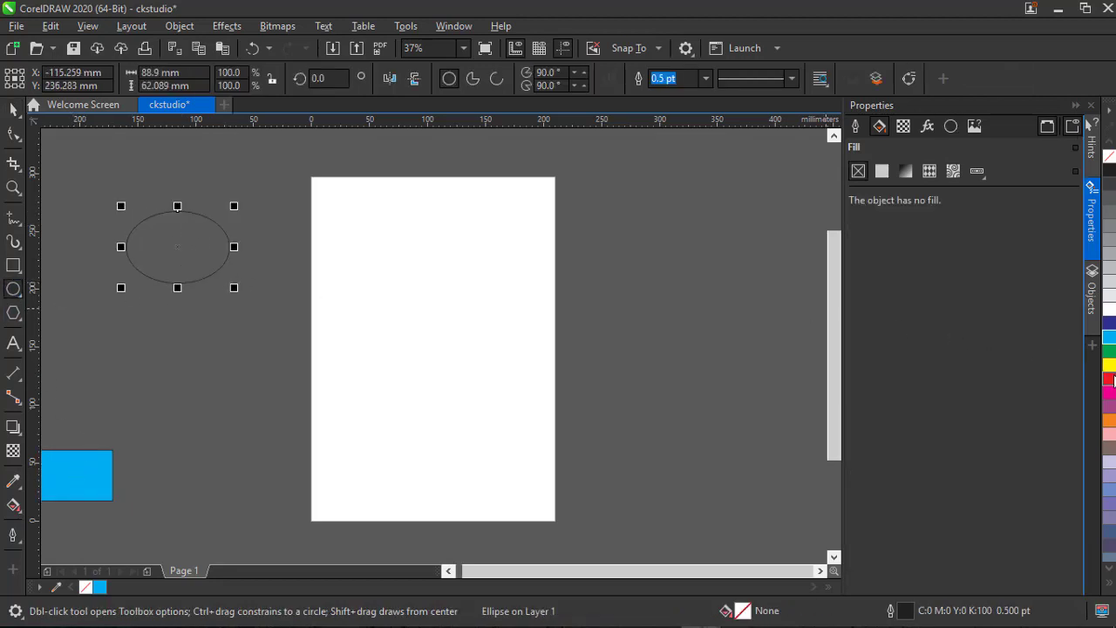
click(1109, 377)
Step: Draw a pentagon with the Polygon tool and fill it red
click(13, 312)
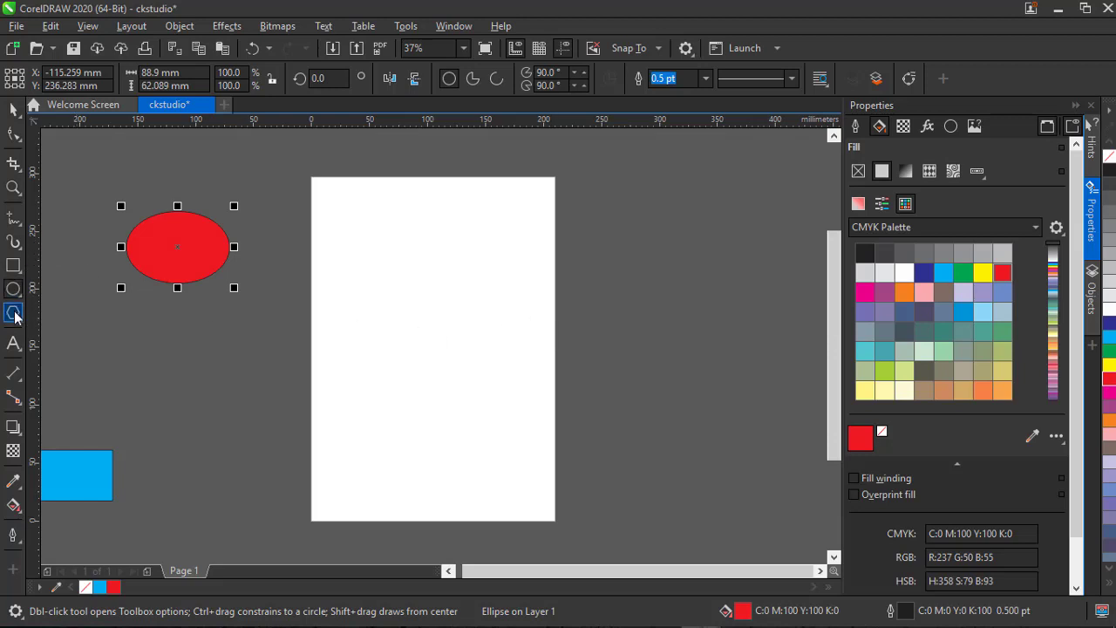
drag(832, 437, 833, 521)
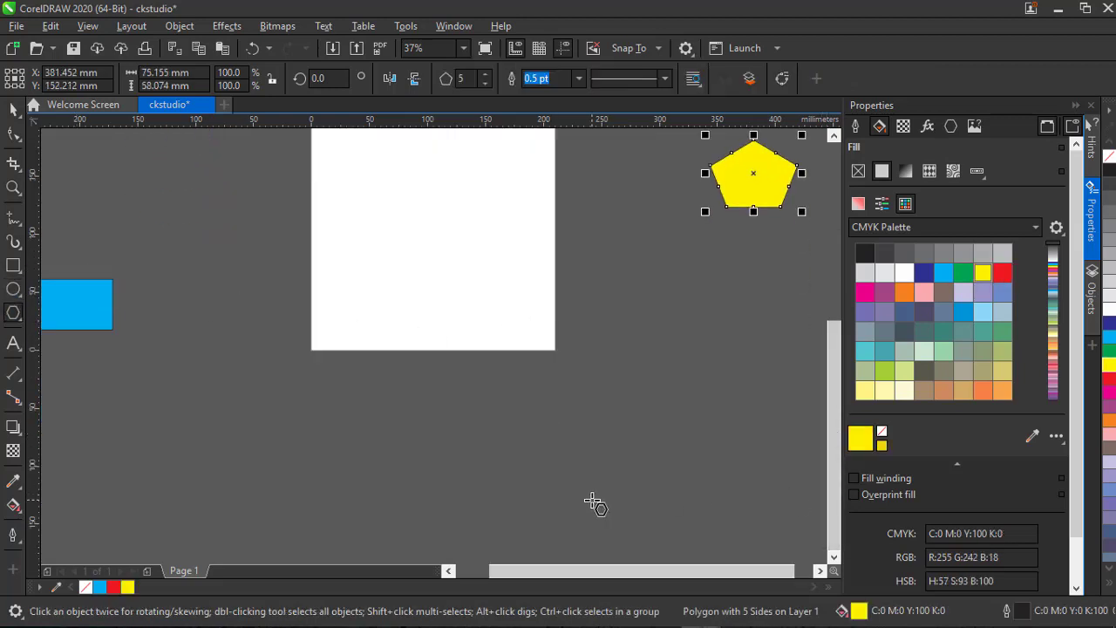
drag(561, 459, 676, 543)
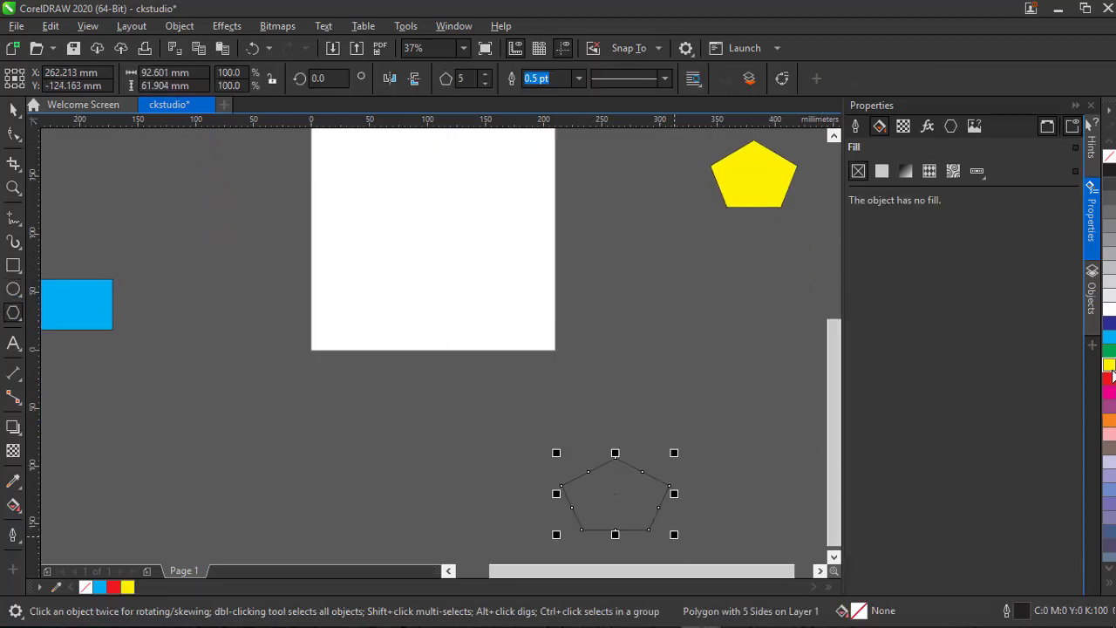
click(1110, 378)
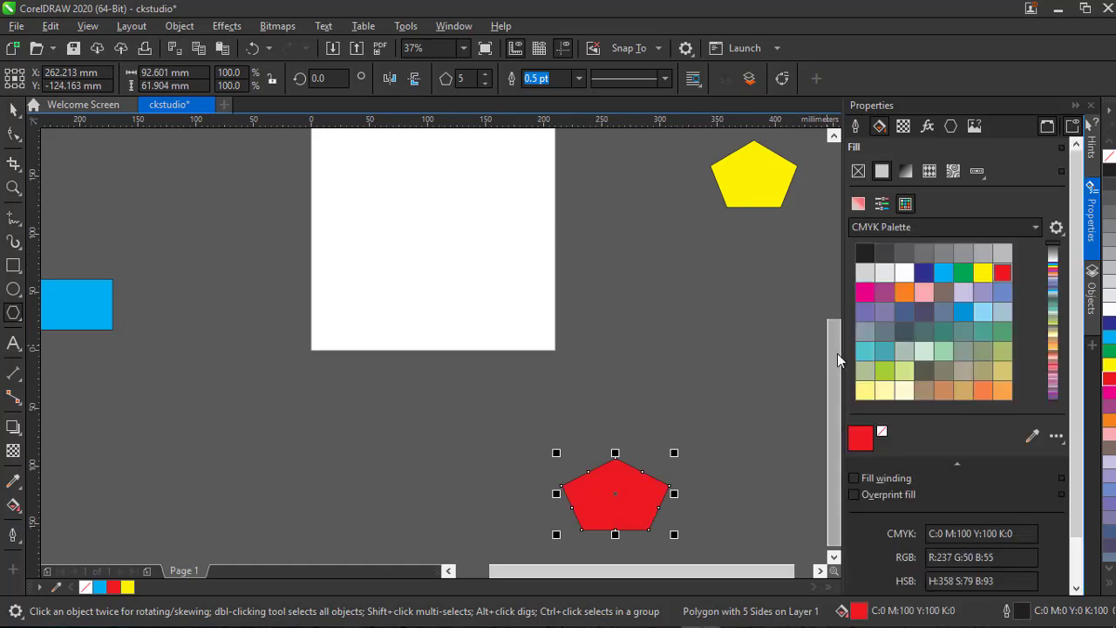
Step: Draw another pentagon on the page and fill it cyan-blue
drag(836, 353, 836, 246)
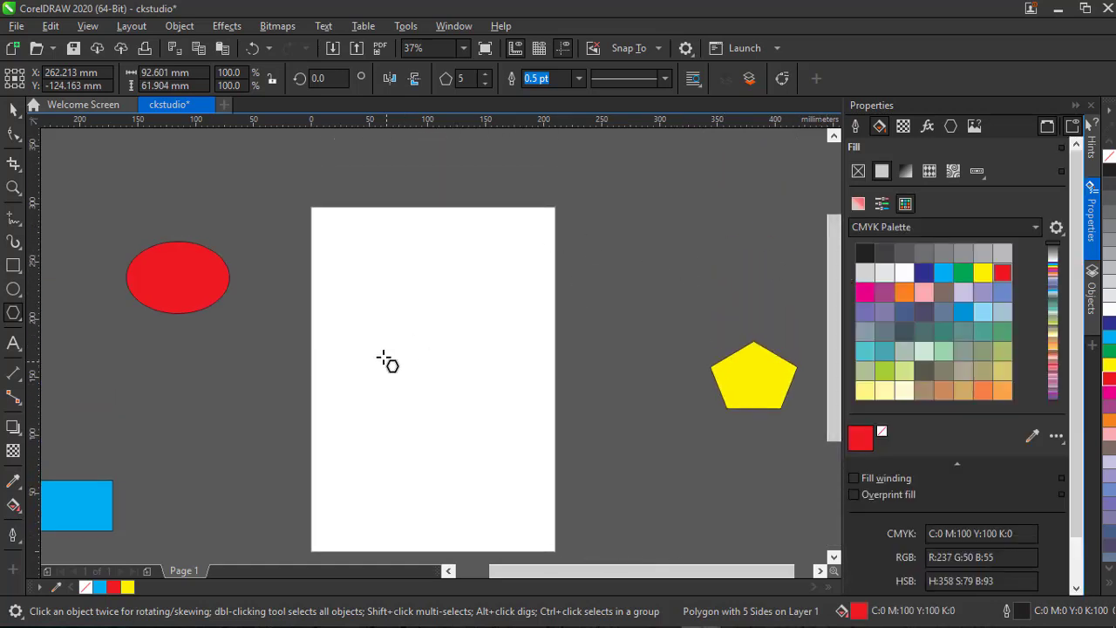
drag(382, 349, 515, 471)
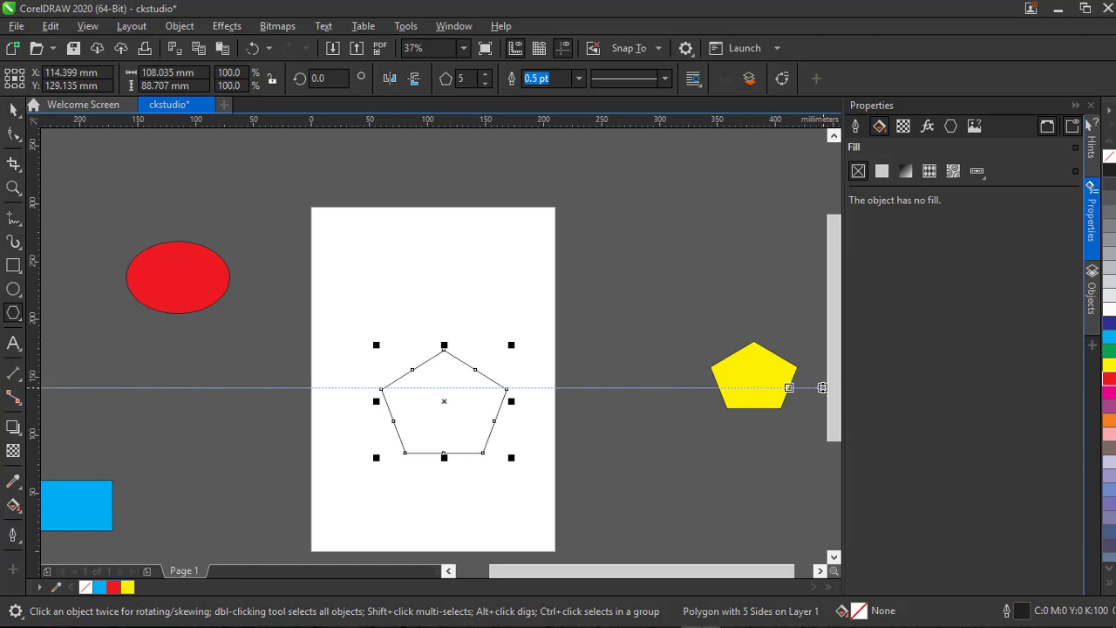
click(1109, 336)
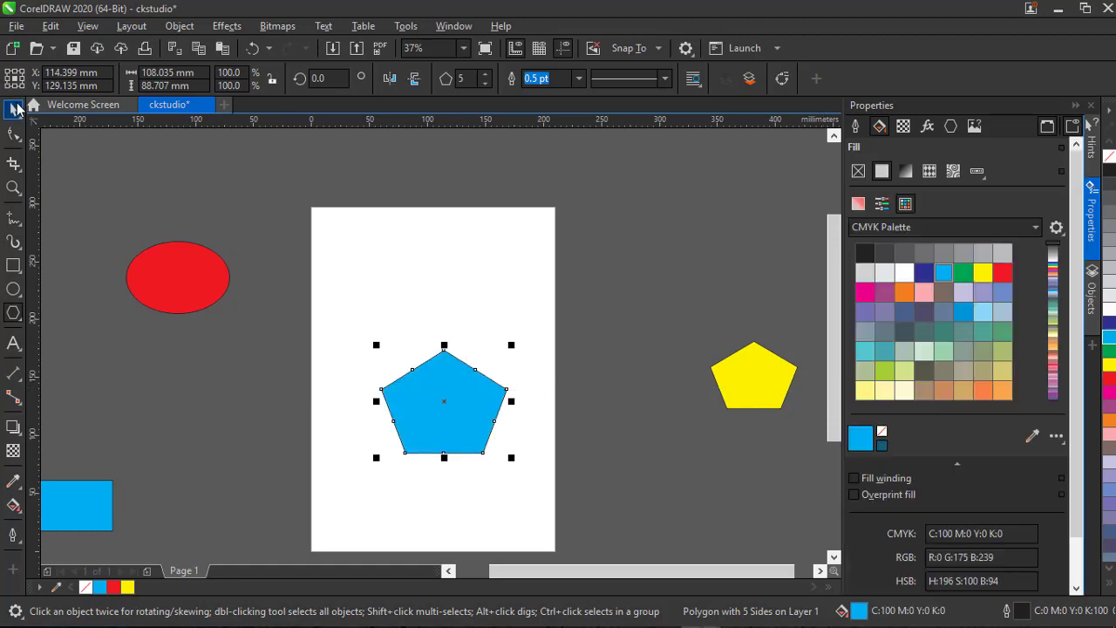
click(15, 109)
scroll(493, 195, down, 5)
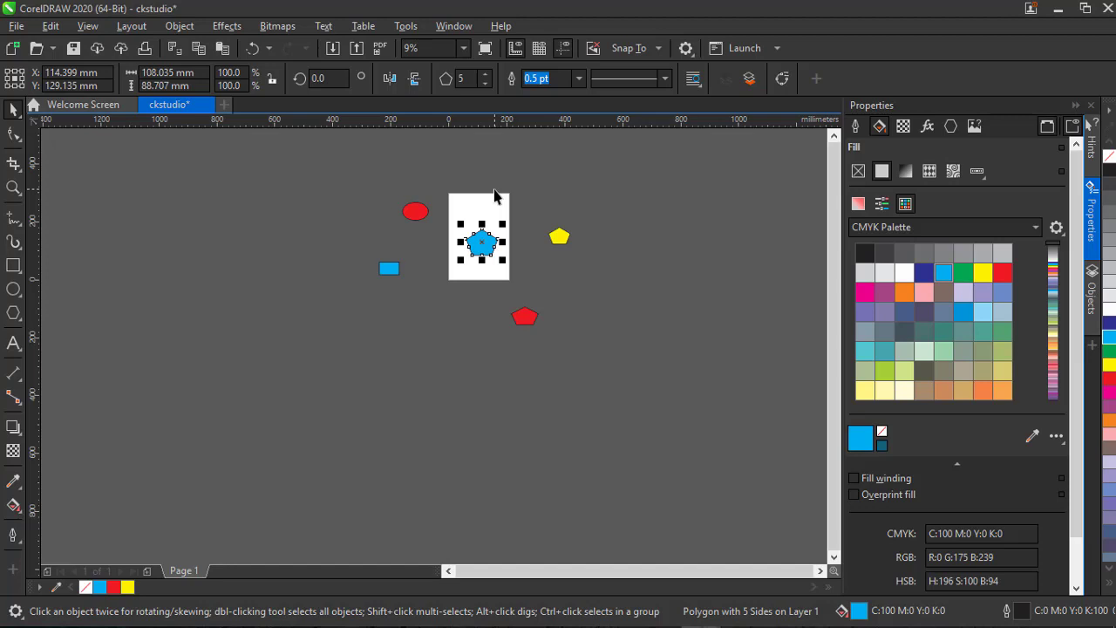
key(shift+F4)
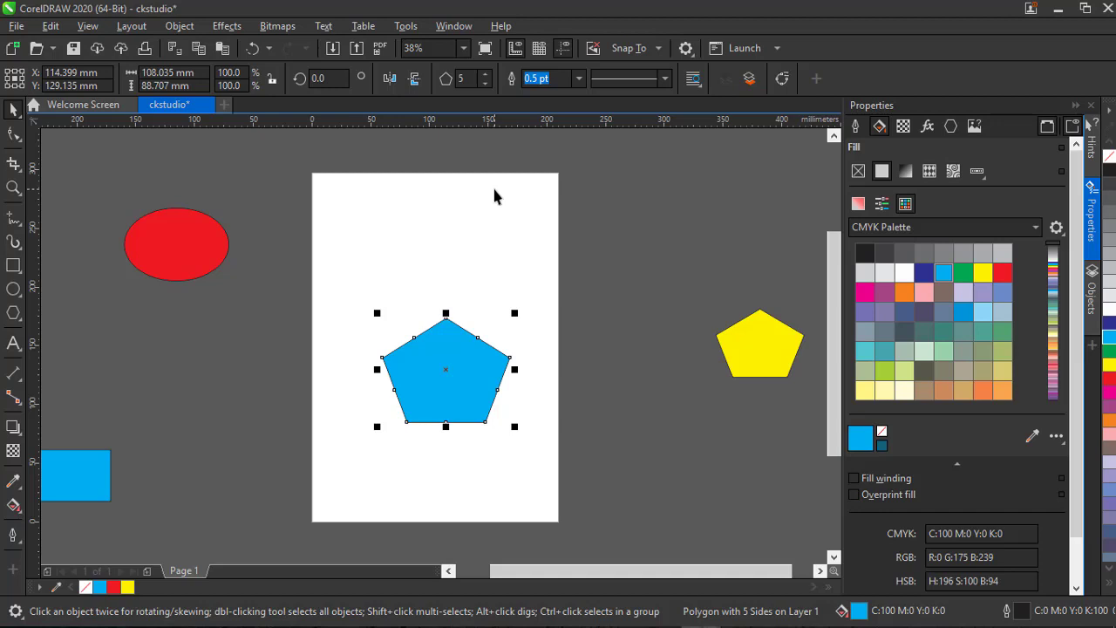
scroll(493, 195, down, 1)
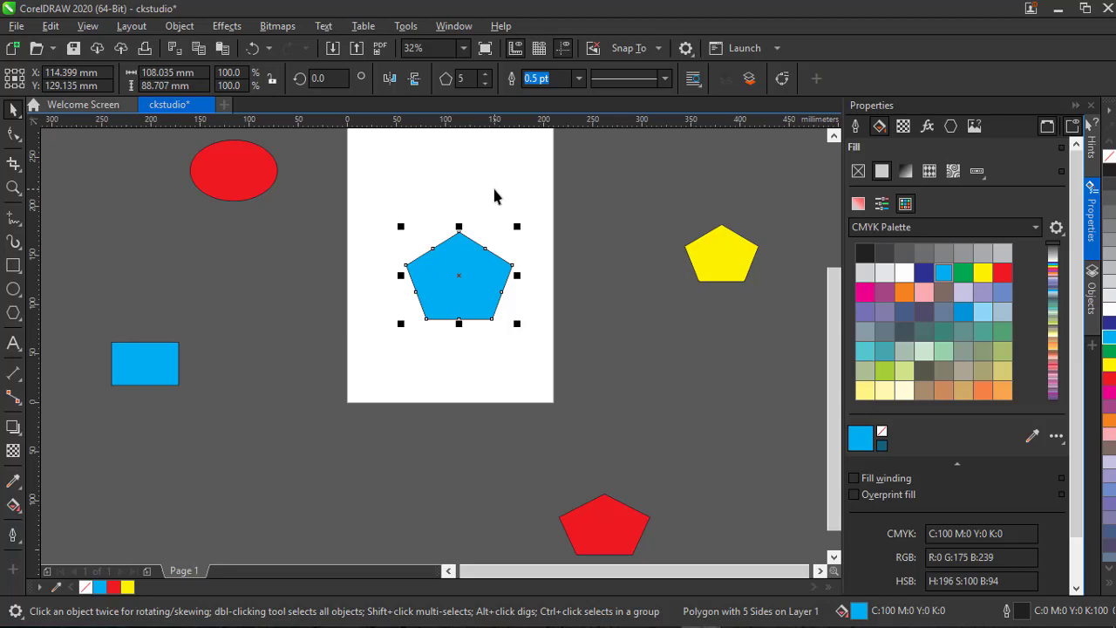
key(shift+F2)
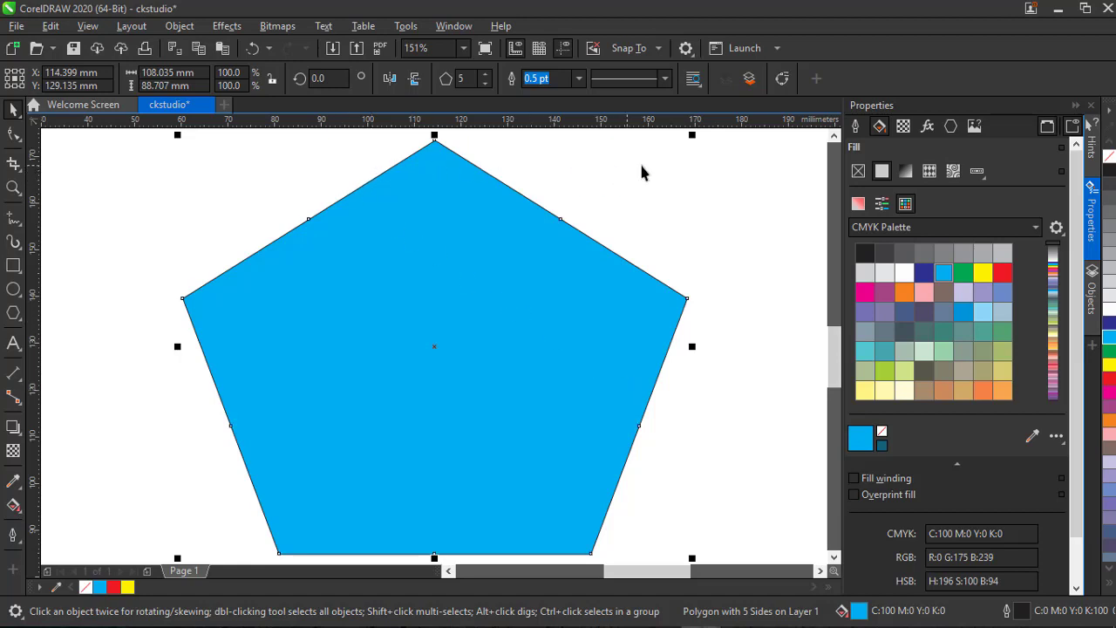
click(485, 49)
click(488, 56)
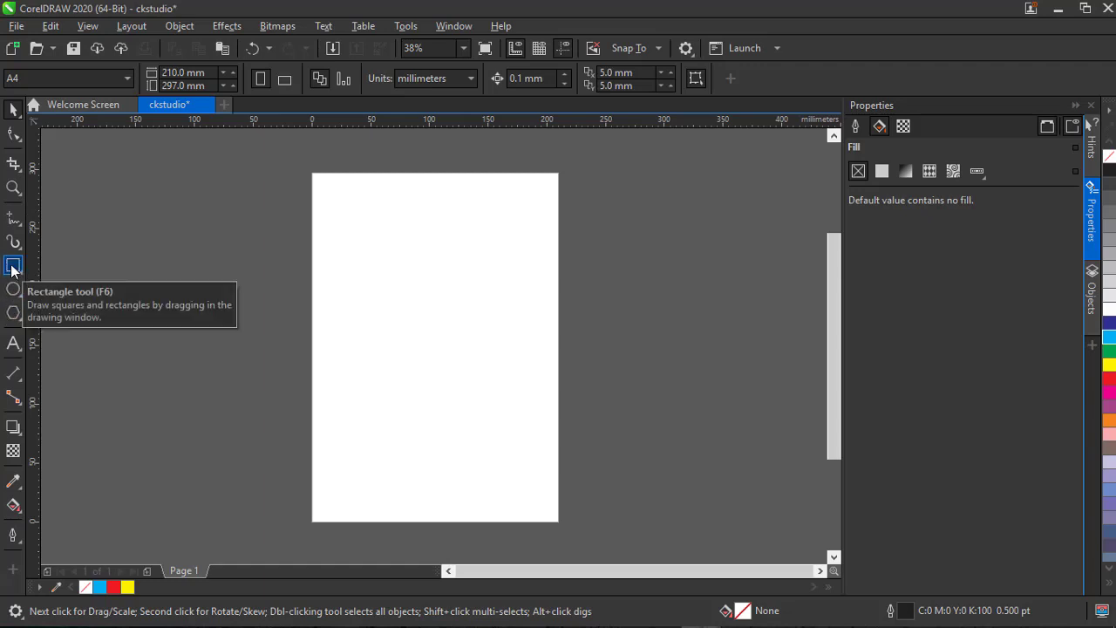
Step: Draw a rectangle near the page's top-left corner and fill it cyan-blue
click(12, 267)
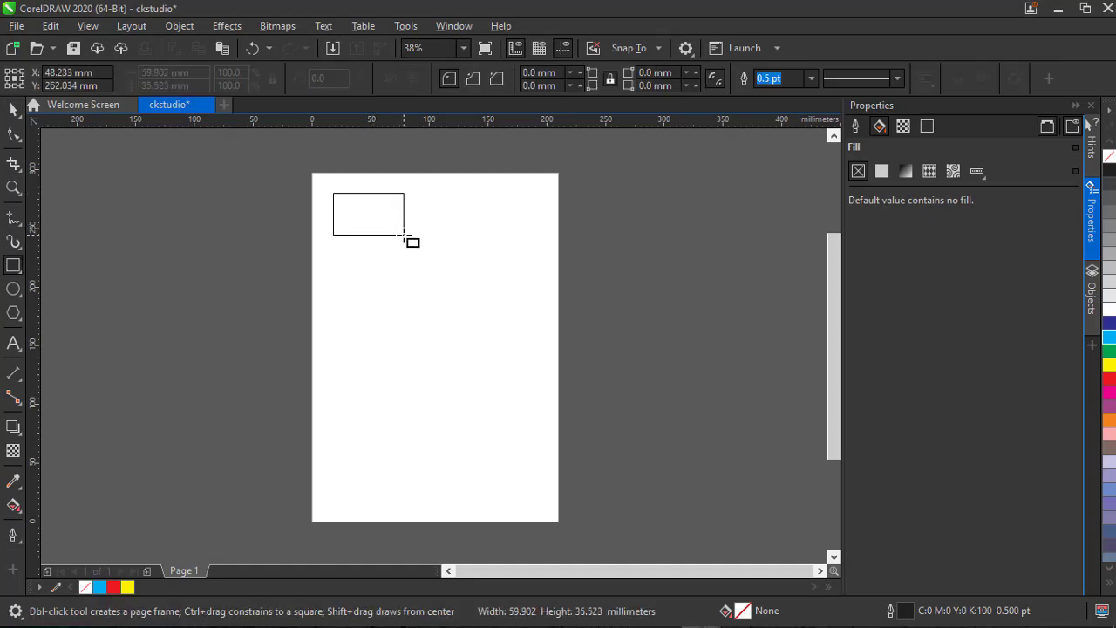
drag(332, 193, 404, 235)
click(13, 109)
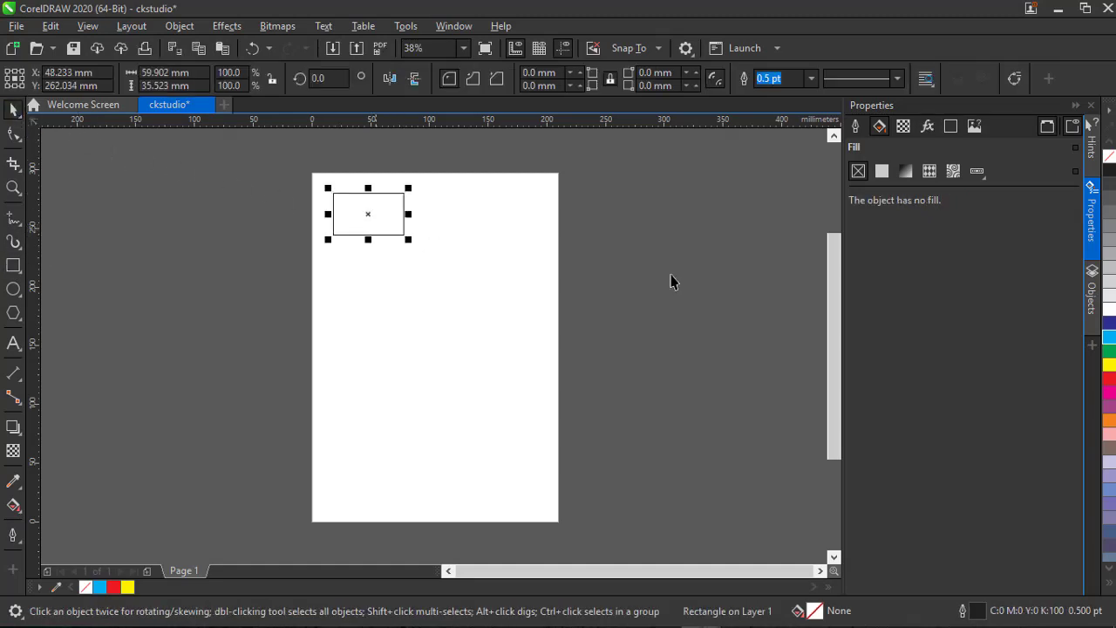
click(1110, 338)
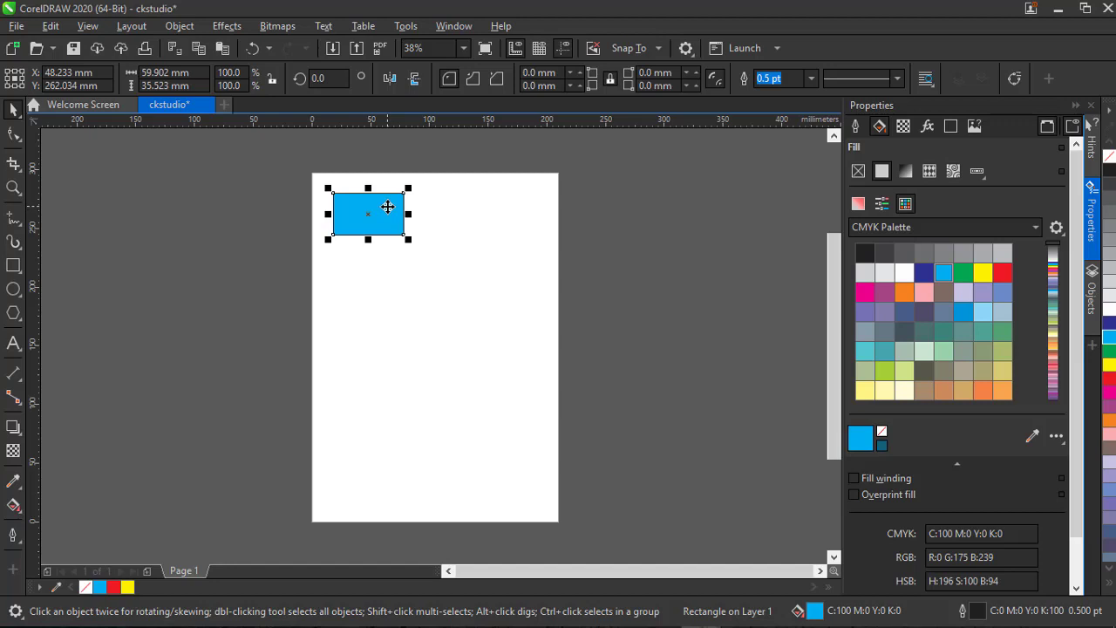
Step: Make test copies of the rectangle mid-page and lower down, then delete both copies
mouse_move(387, 207)
mouse_down()
mouse_move(380, 235)
mouse_move(492, 232)
mouse_move(482, 225)
mouse_up()
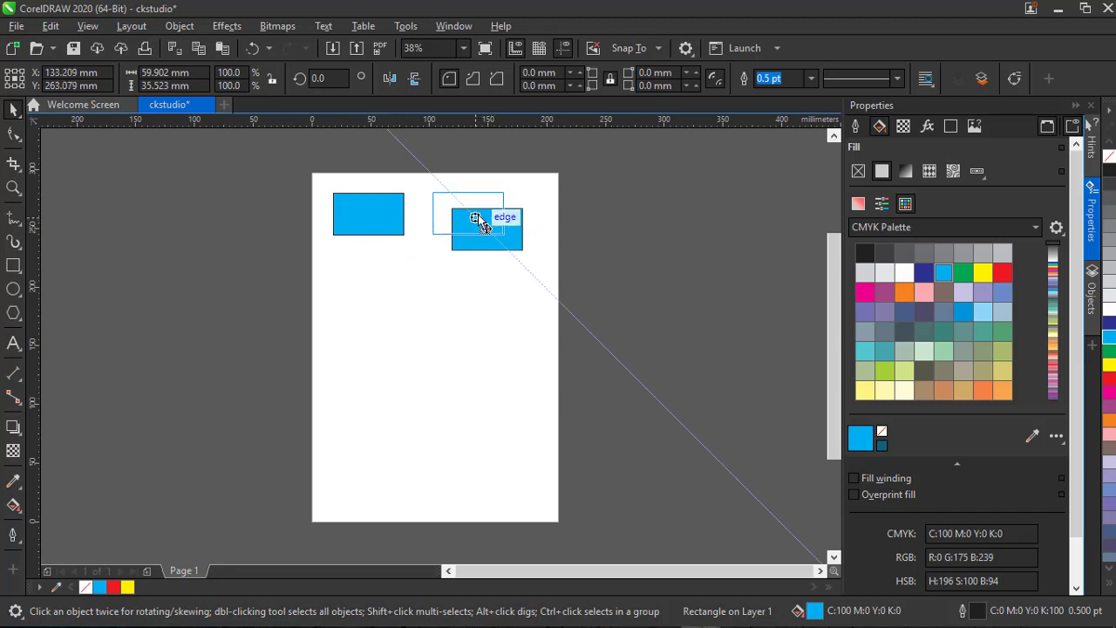
drag(483, 224, 394, 372)
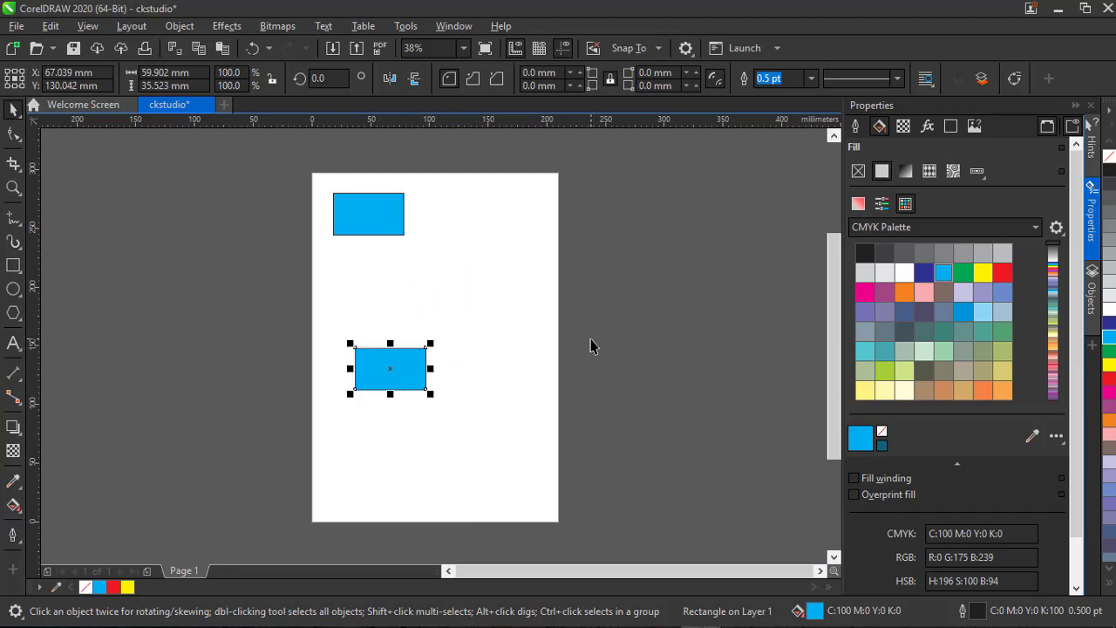
key(ctrl+d)
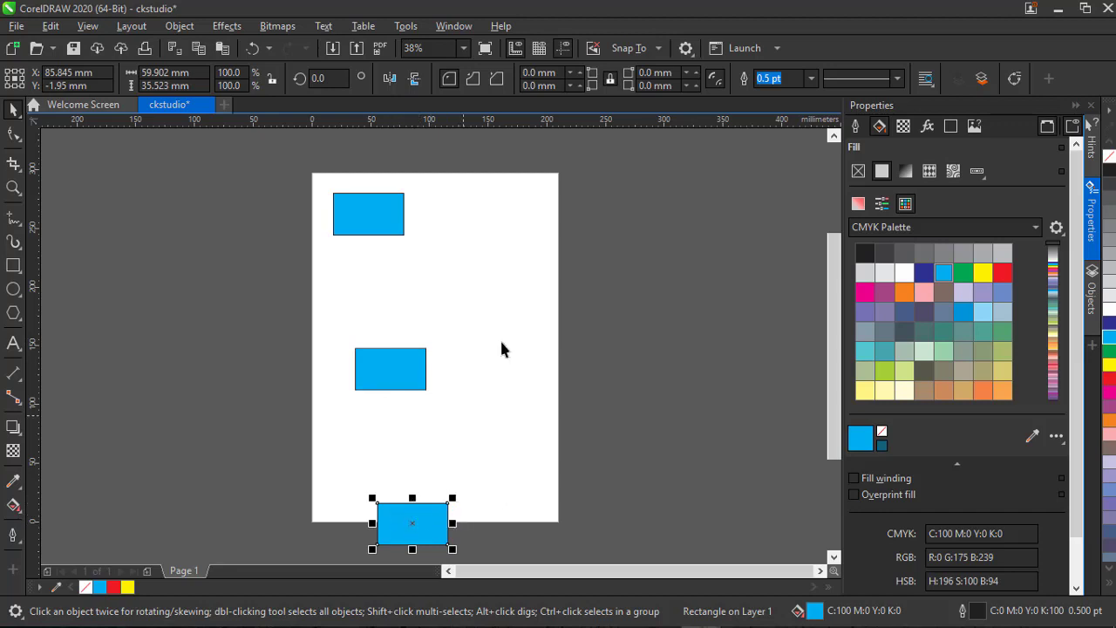
key(Delete)
click(387, 381)
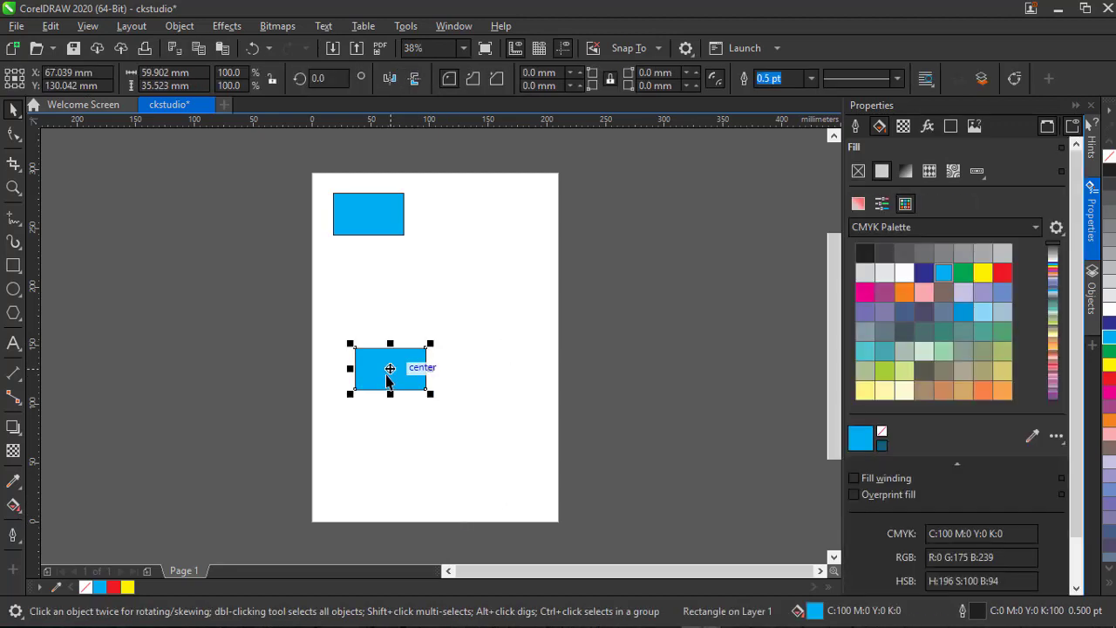
key(Delete)
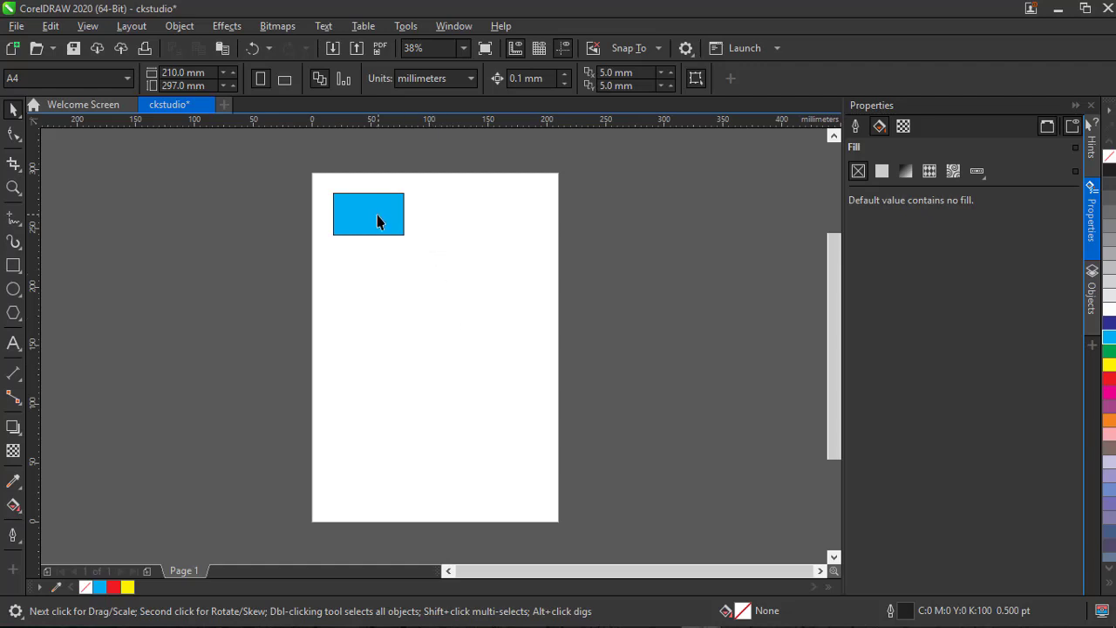
click(375, 218)
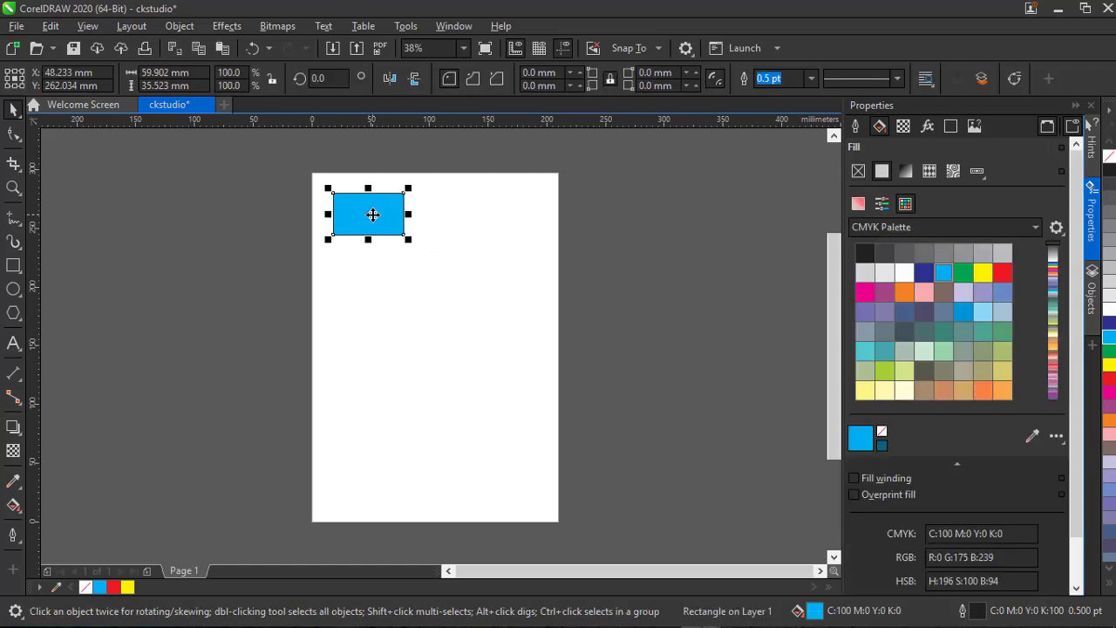
drag(373, 214, 370, 273)
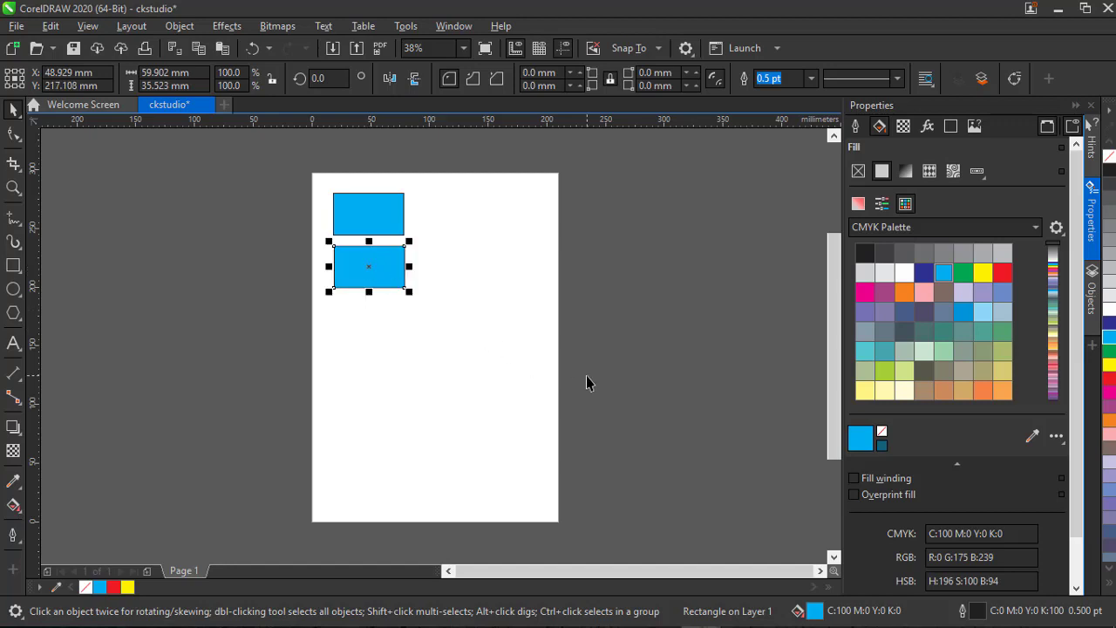
key(ctrl+r)
key(ctrl+r)
key(ctrl+r)
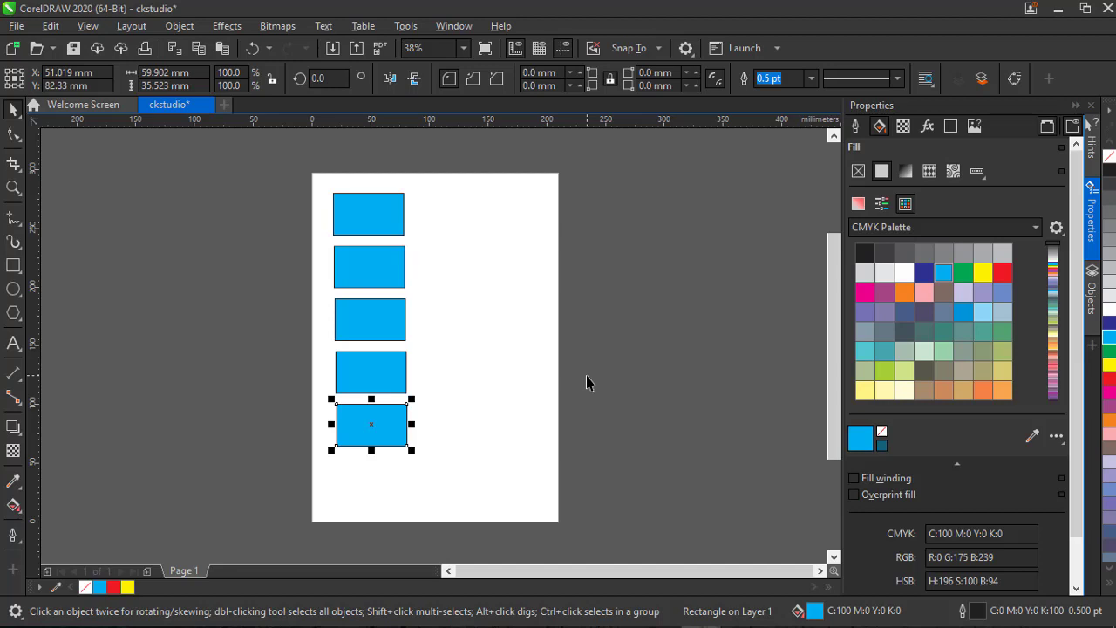
key(ctrl+z)
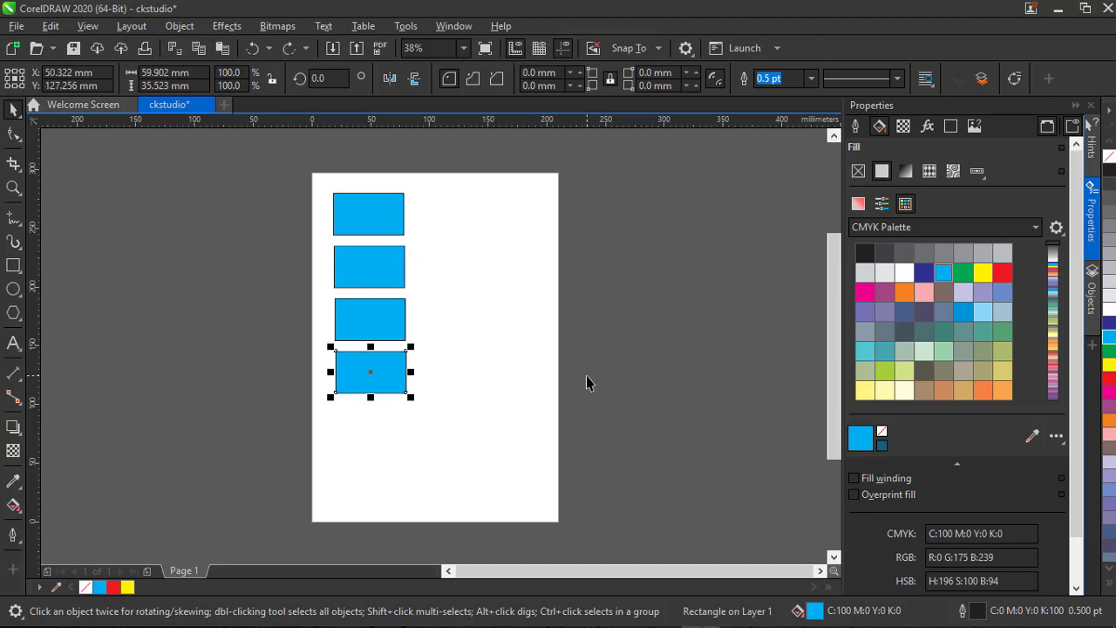
key(ctrl+z)
key(ctrl+z)
key(ctrl+z)
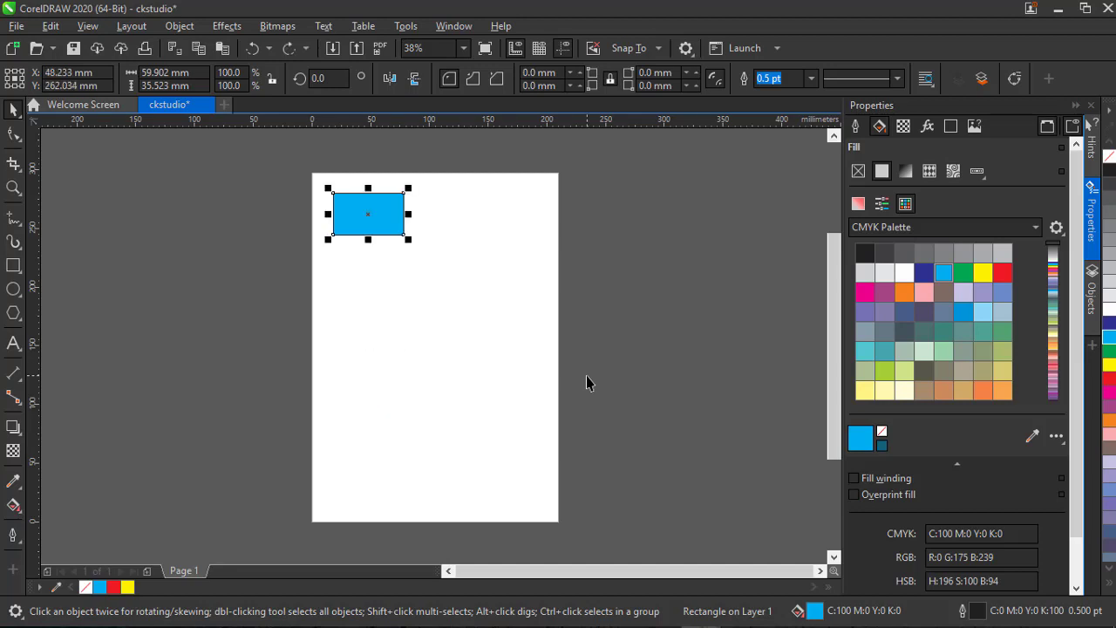
Step: Select the blue rectangle and drag it left, stamping copies beside the page with Space
key(Escape)
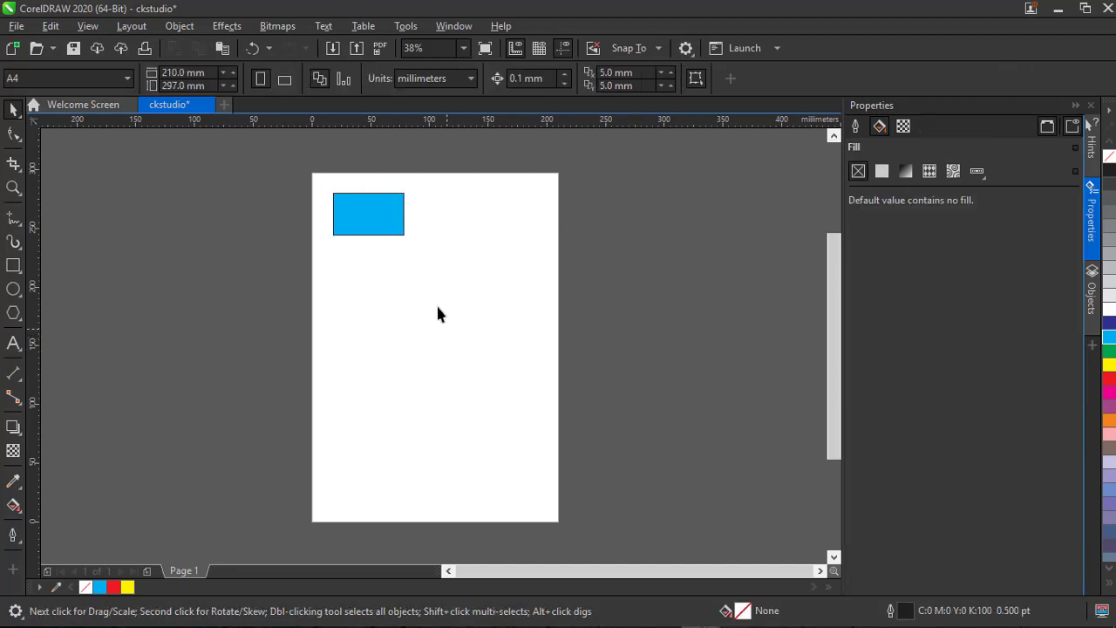
click(388, 218)
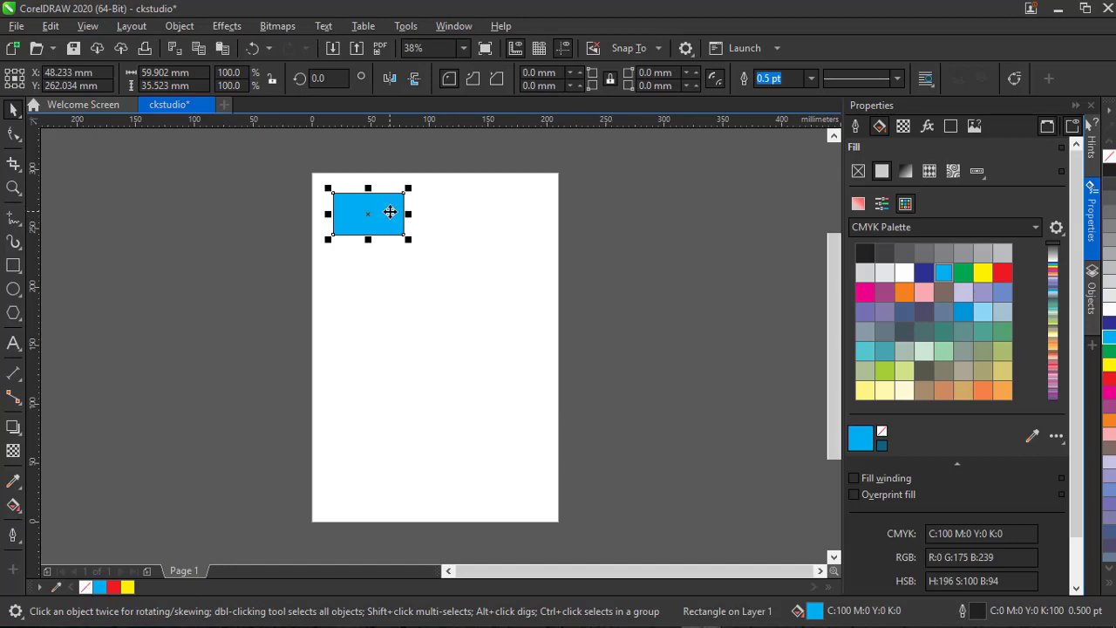
mouse_move(390, 212)
mouse_down()
mouse_move(404, 270)
mouse_move(284, 236)
mouse_move(200, 277)
mouse_up()
key(space)
key(space)
key(space)
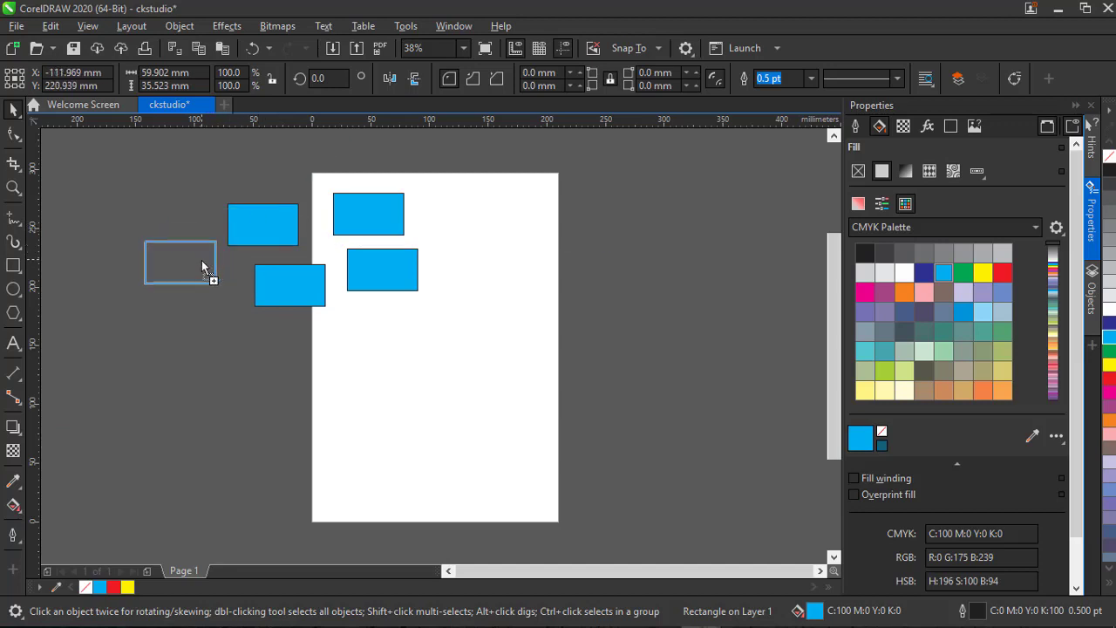
key(space)
Step: Stamp more copies across the page, then box-select and delete the lower rectangles
key(space)
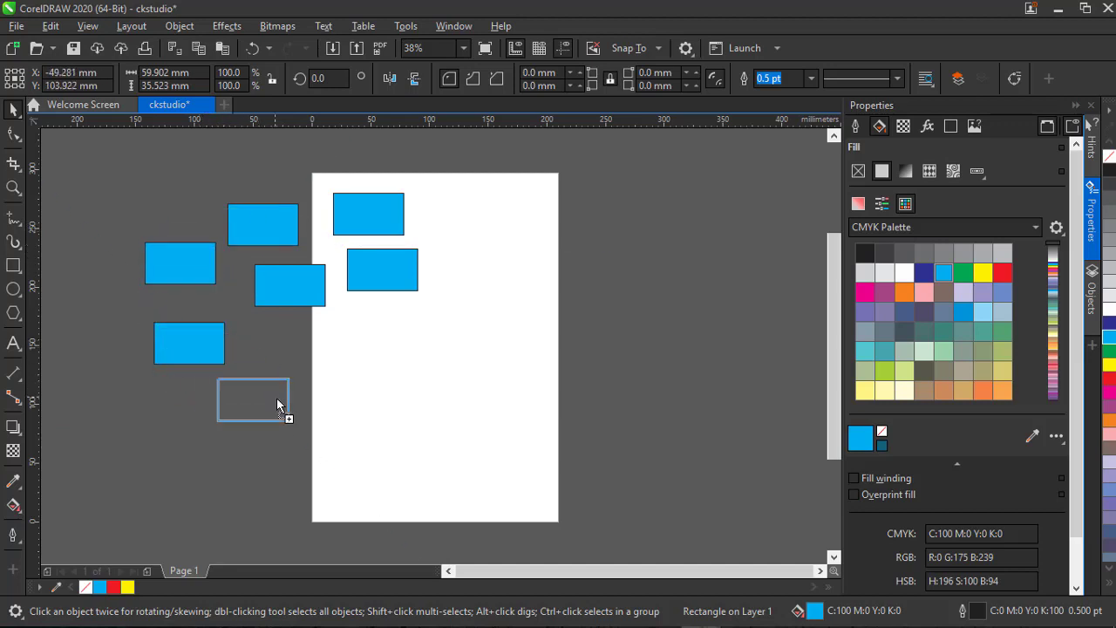
mouse_move(200, 277)
mouse_down()
mouse_move(278, 413)
mouse_move(510, 301)
mouse_up()
key(space)
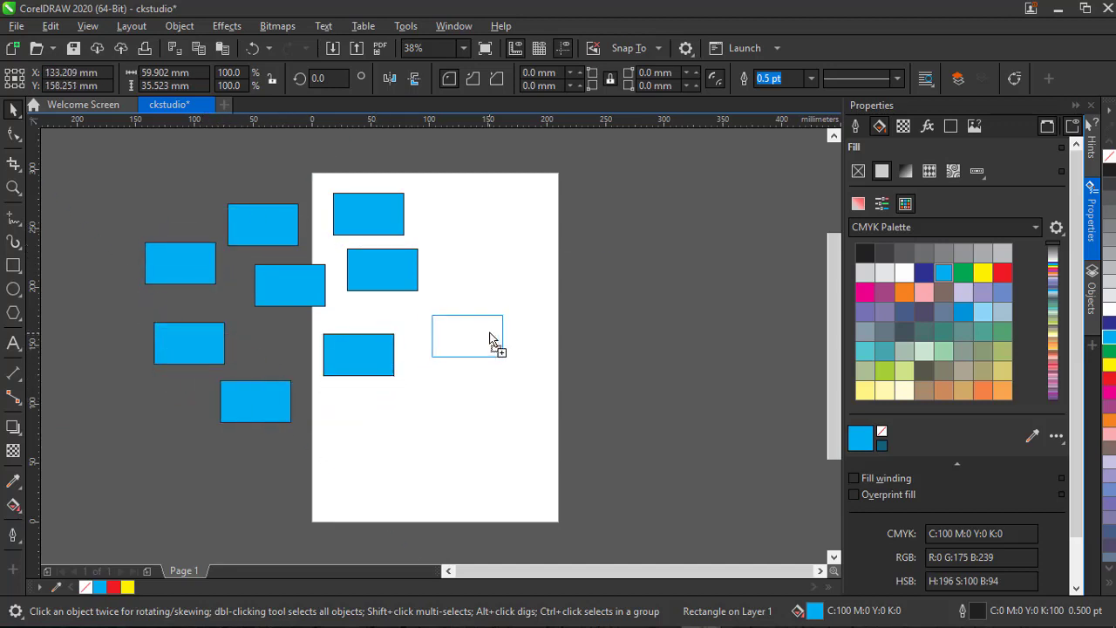
key(space)
key(space)
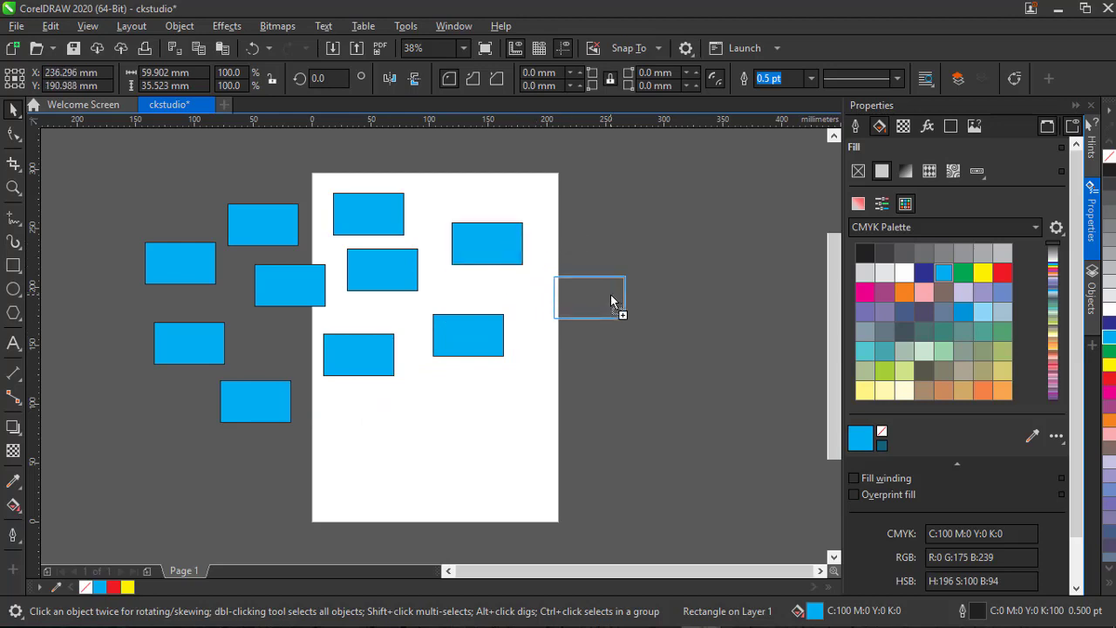
drag(510, 301, 614, 297)
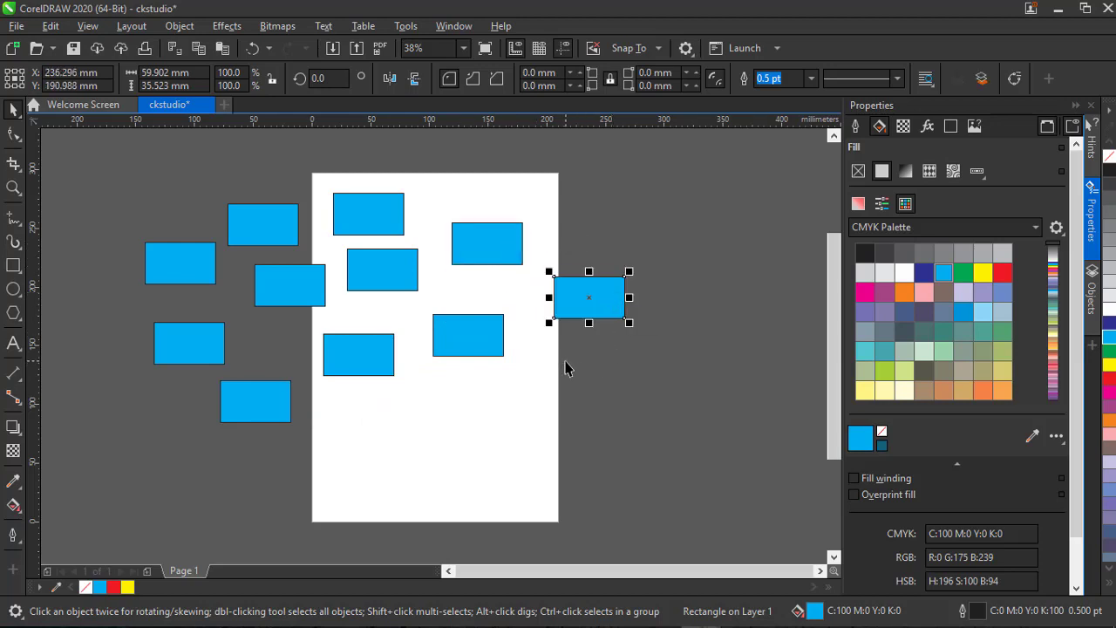
drag(111, 242, 680, 435)
key(Delete)
Step: Delete the left and right rectangles, then copy the blue rectangle and move the copy lower left
click(478, 248)
key(Delete)
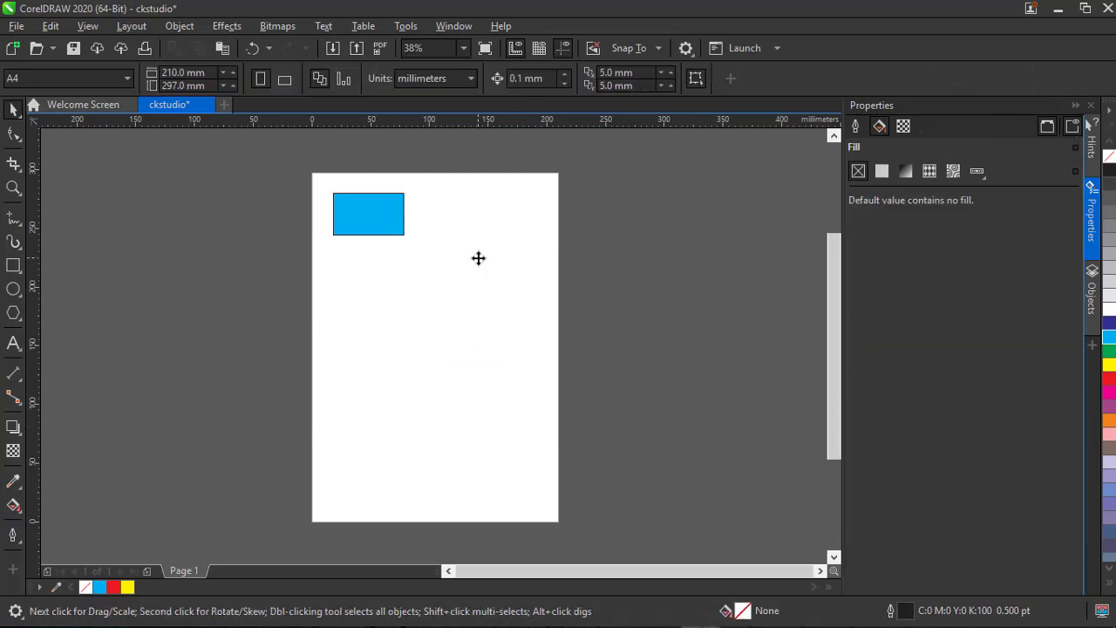
click(355, 222)
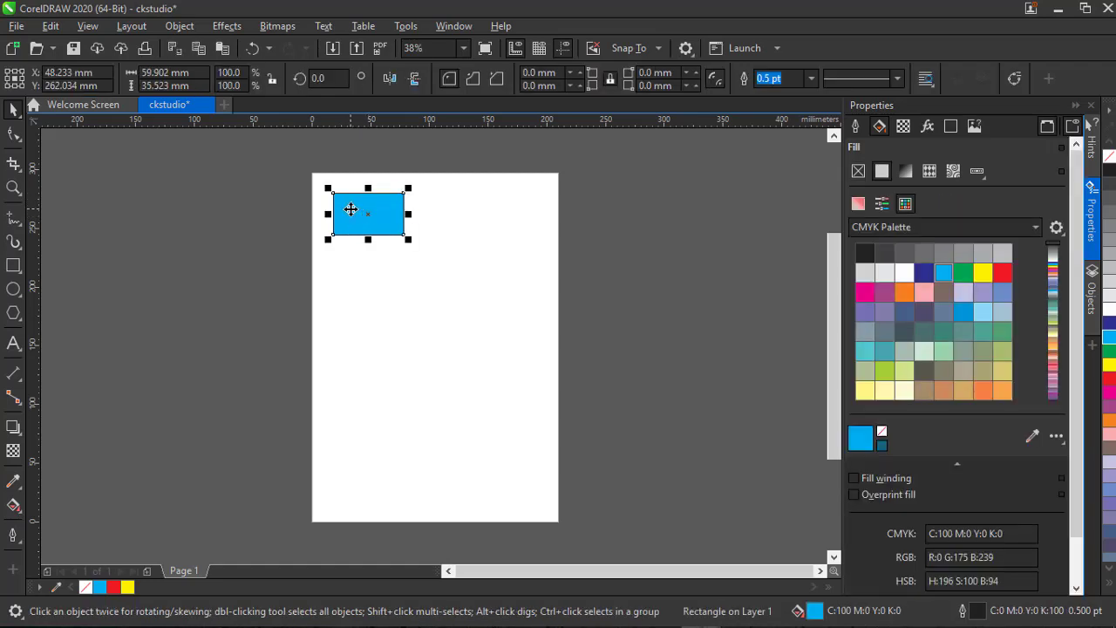
mouse_move(350, 210)
mouse_down()
mouse_move(471, 266)
mouse_move(476, 303)
mouse_up()
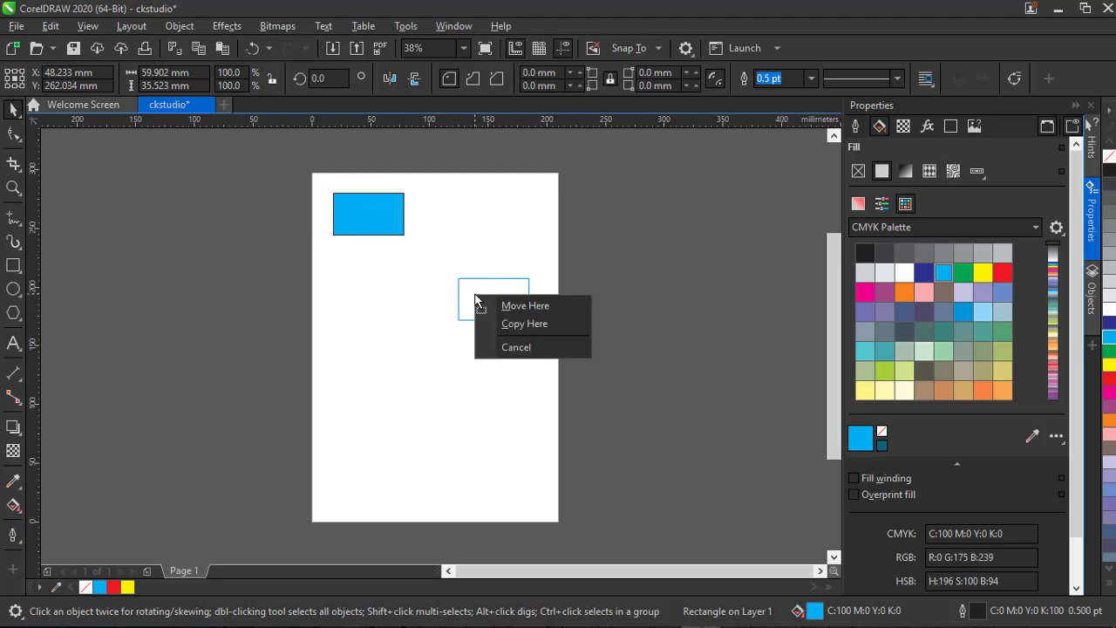
click(520, 325)
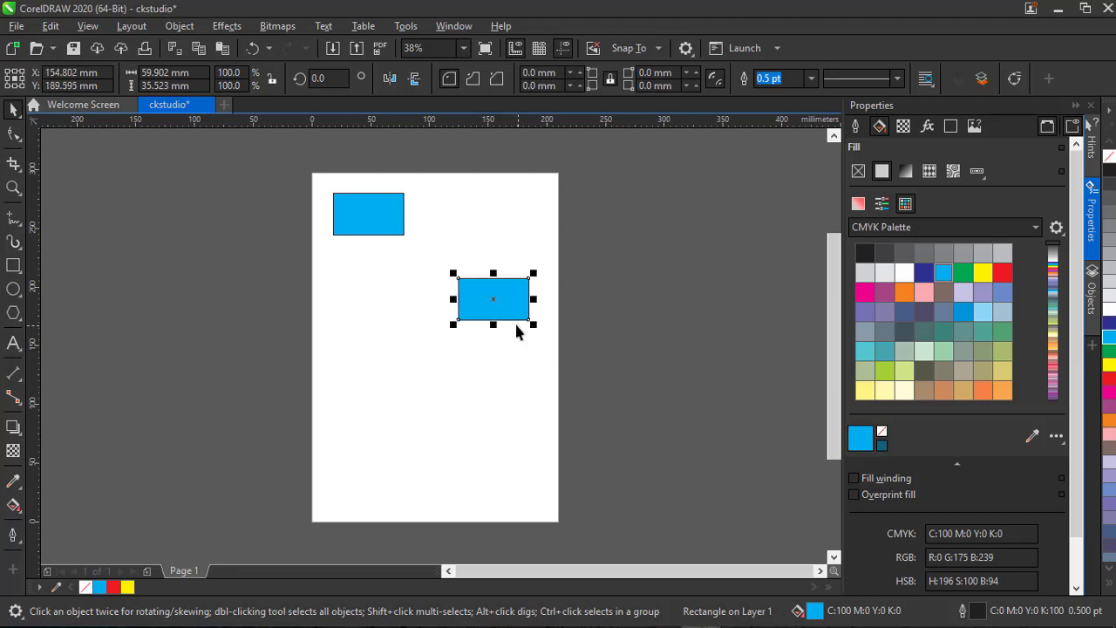
mouse_move(484, 312)
mouse_down()
mouse_move(366, 316)
mouse_move(366, 352)
mouse_up()
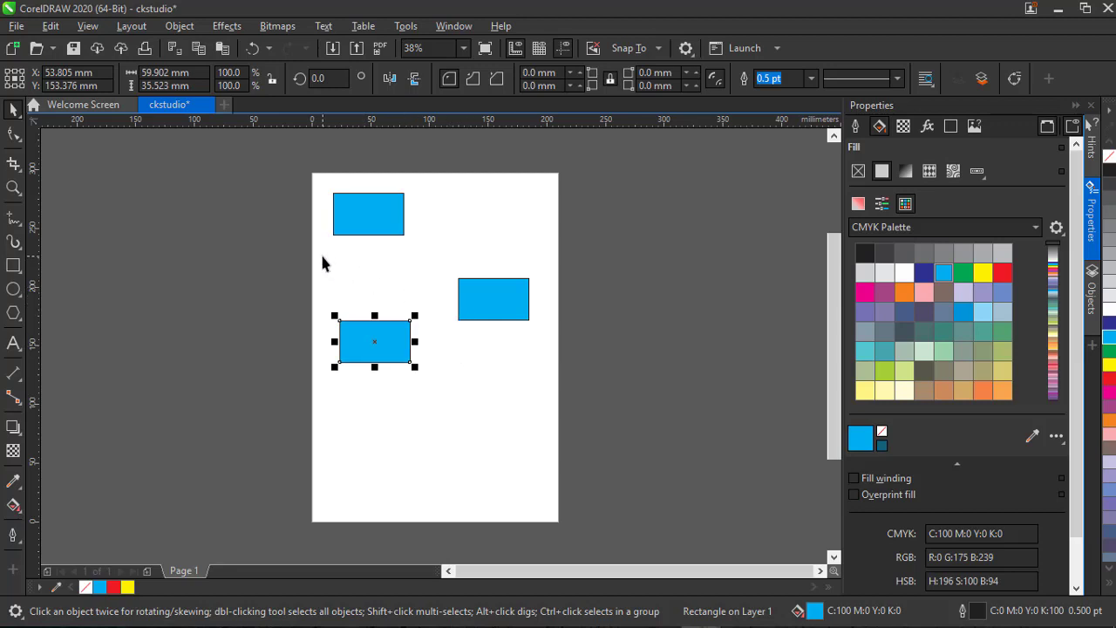
Step: Delete the two lower rectangles and the top one, leaving the A4 page empty
drag(322, 257, 557, 410)
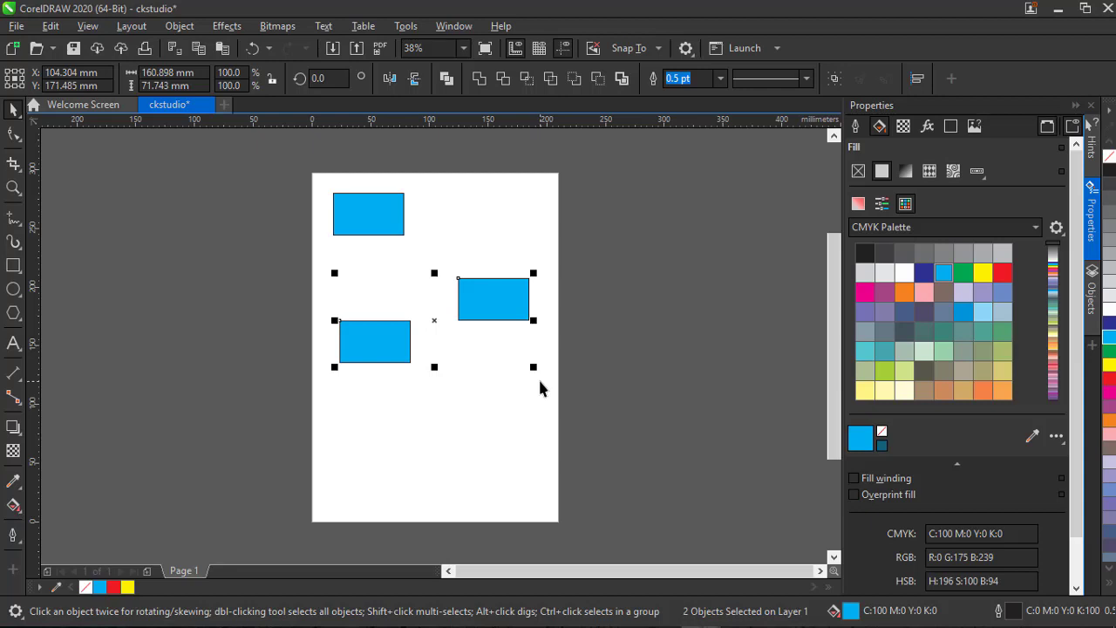
key(Delete)
click(377, 203)
key(Delete)
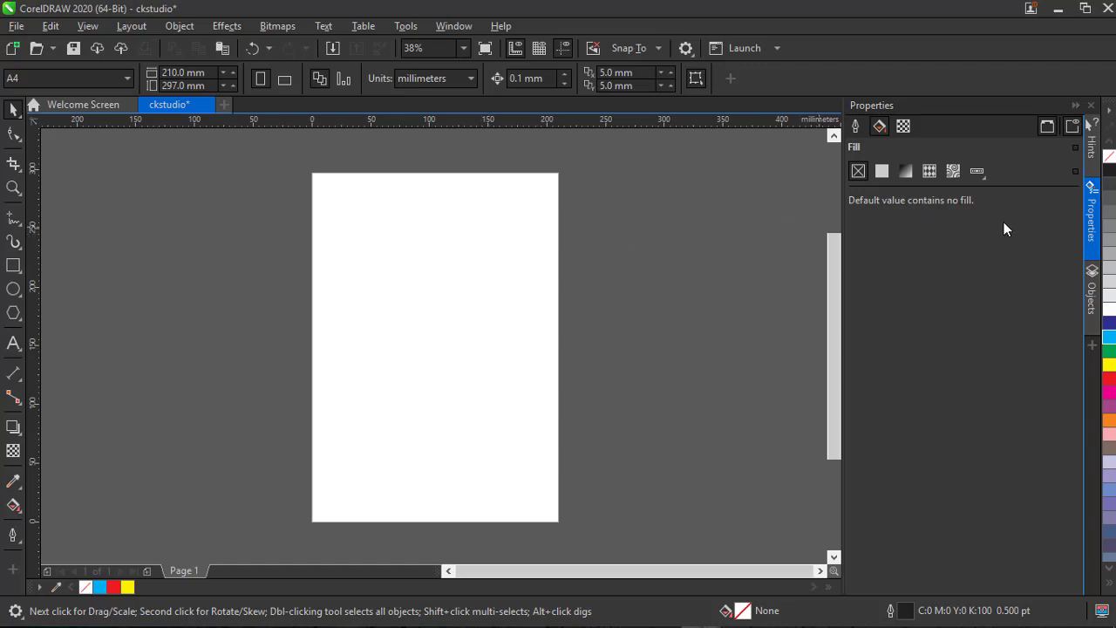
Step: Show the Hints docker's Home topics, toggling Hints off and back on via Help
click(1090, 154)
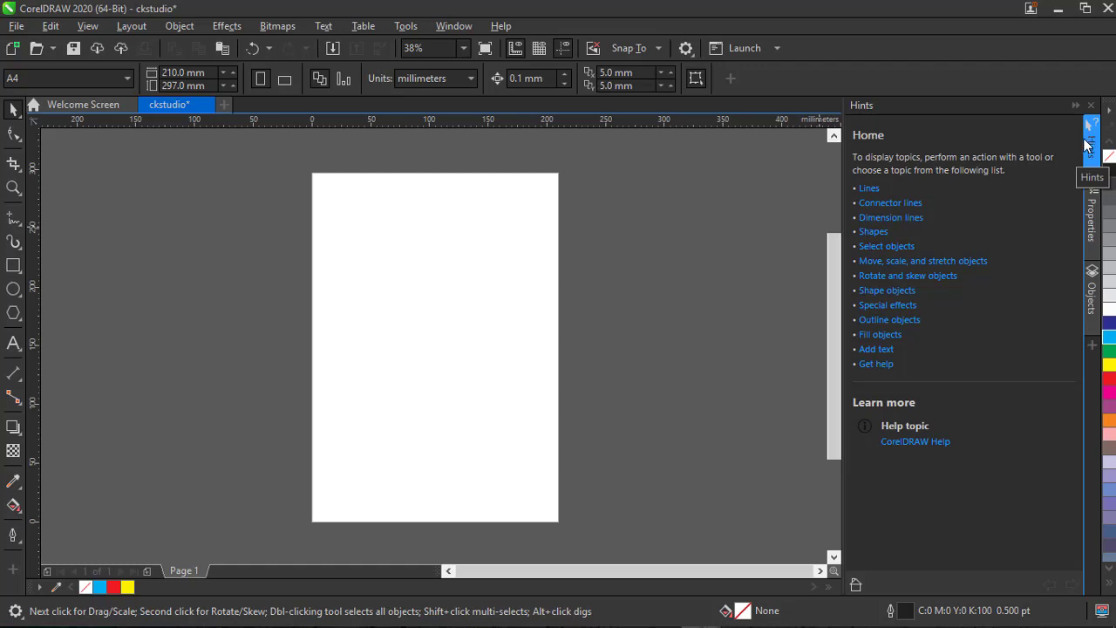
click(505, 26)
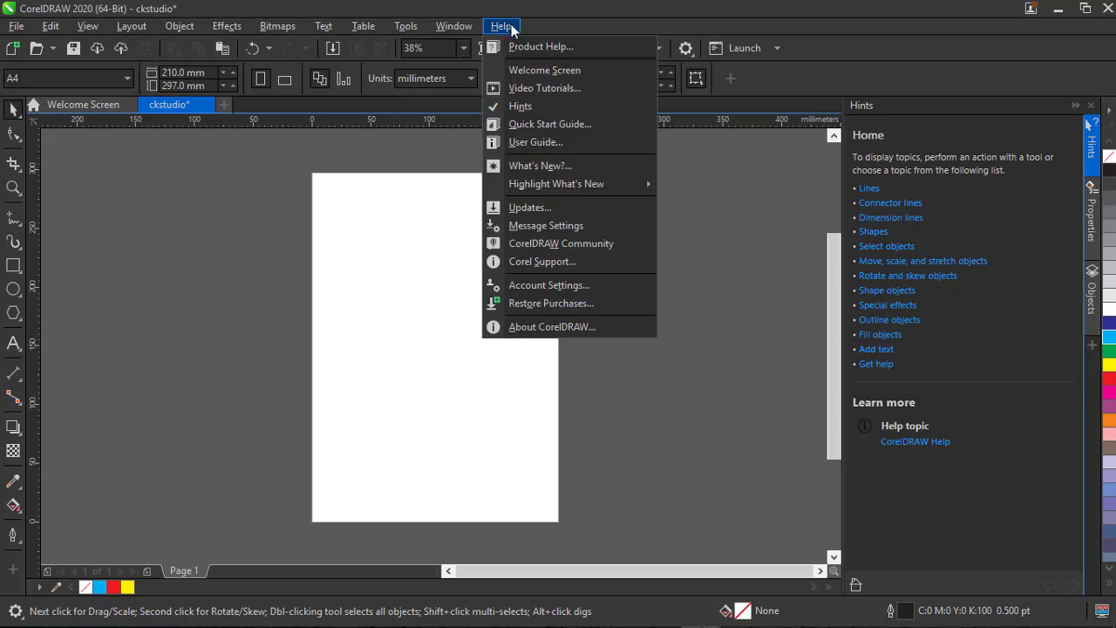
click(525, 109)
click(507, 34)
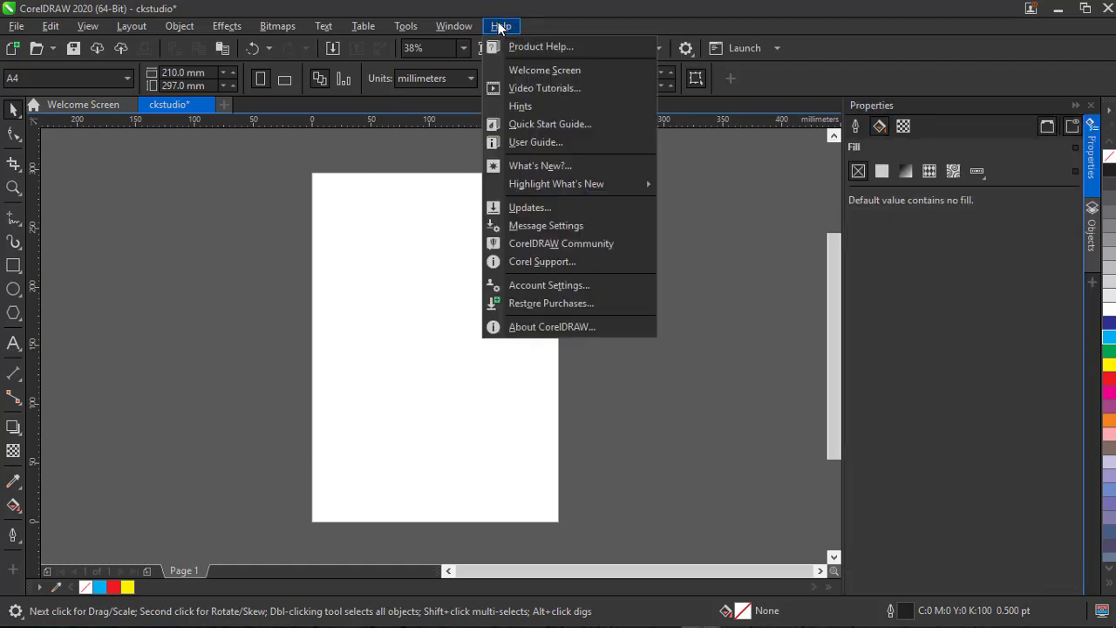
click(524, 105)
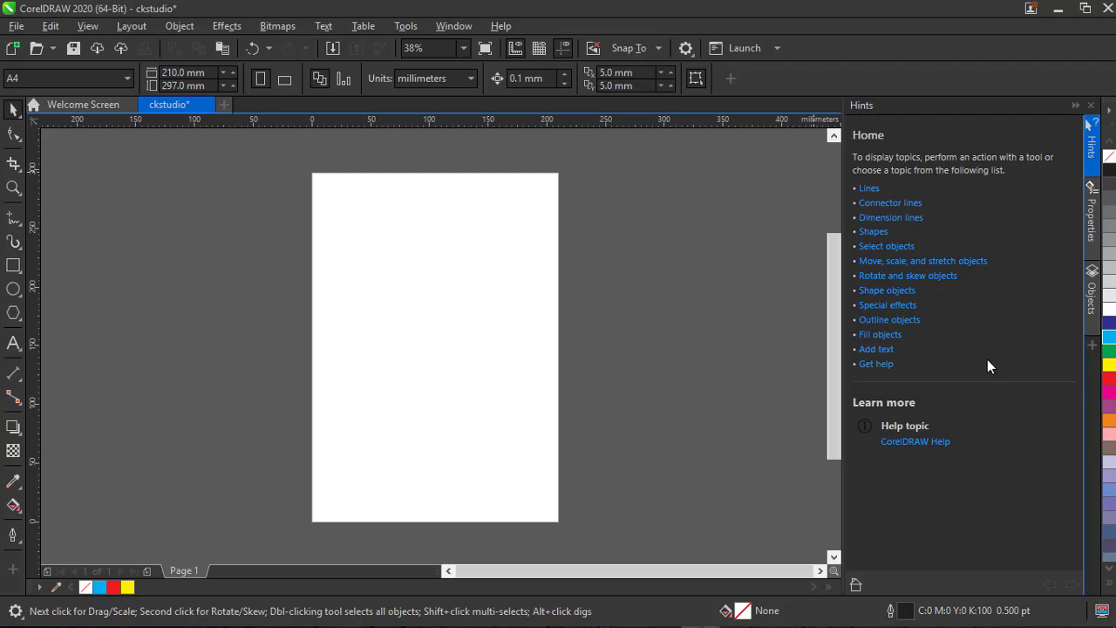
click(14, 135)
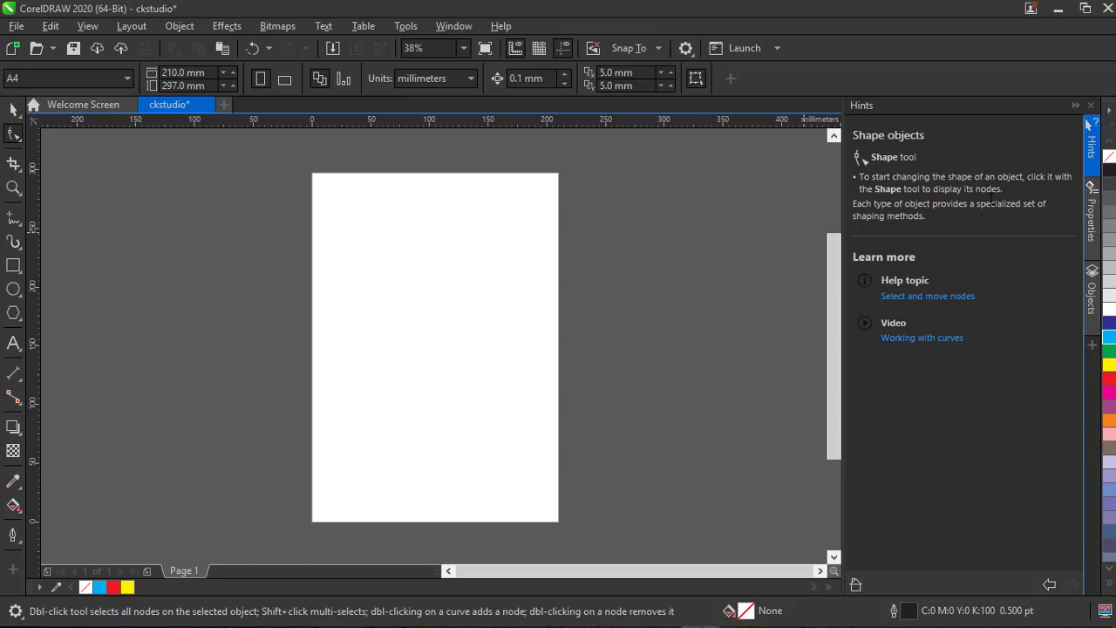
click(12, 165)
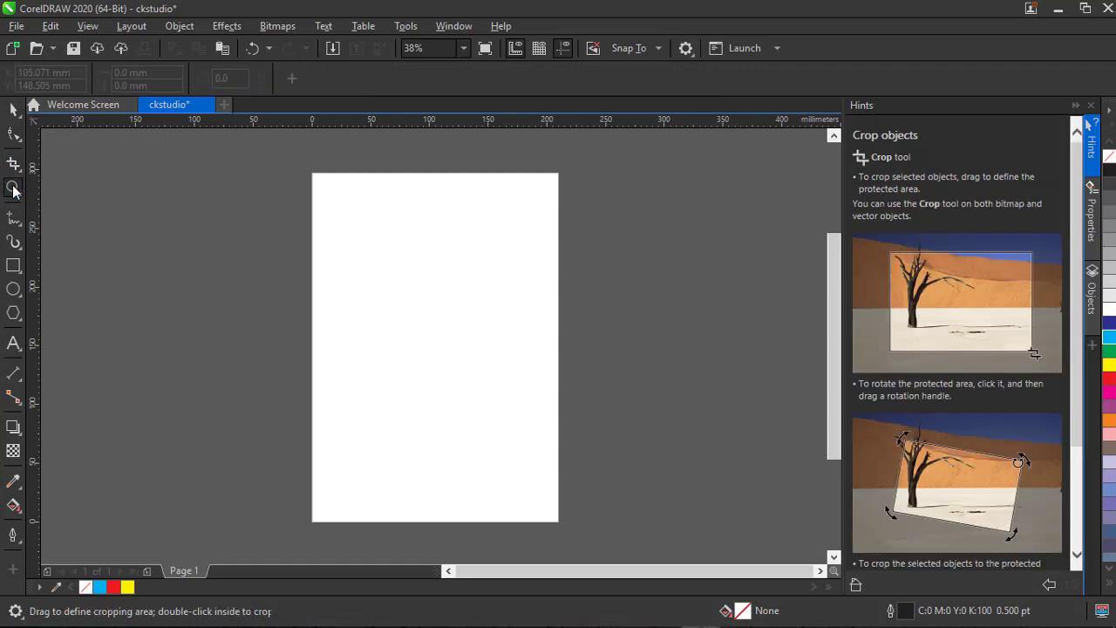
click(13, 188)
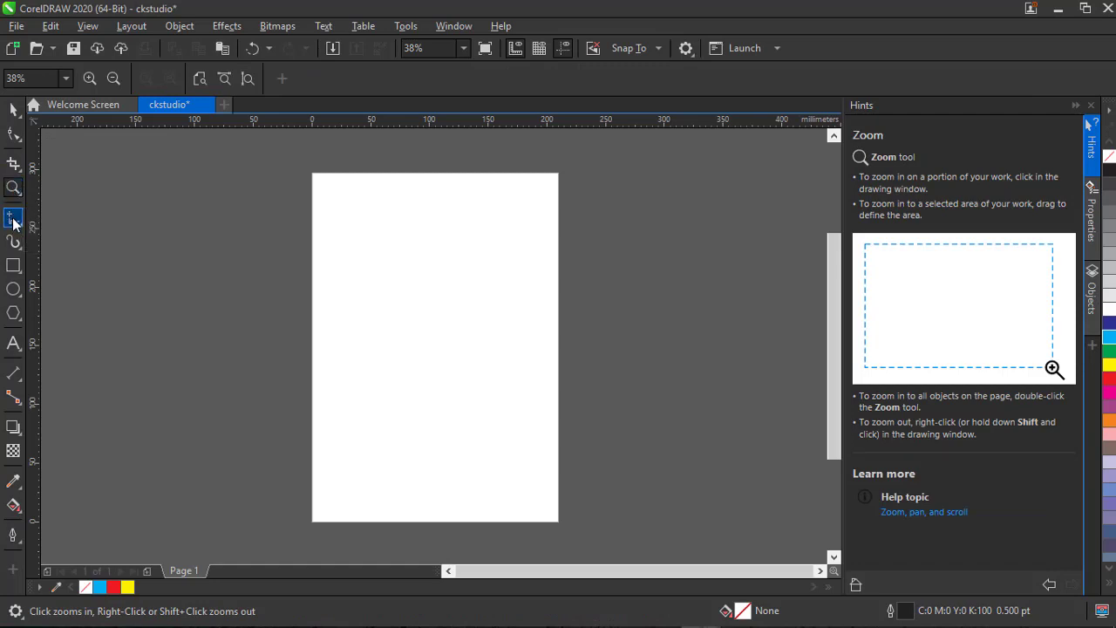
click(13, 220)
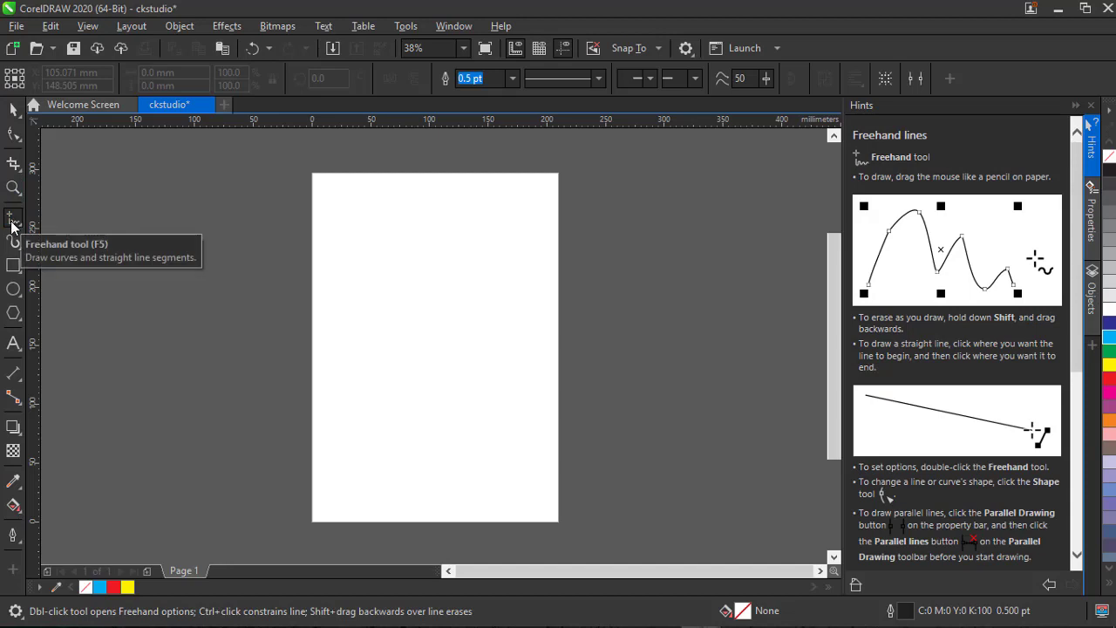
click(14, 243)
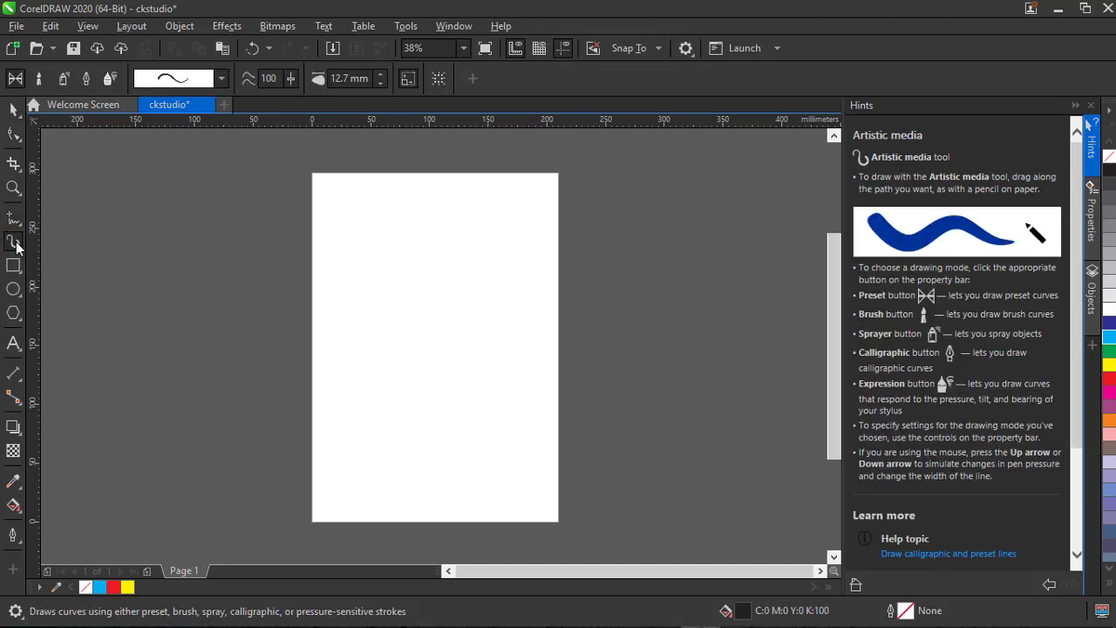
click(13, 266)
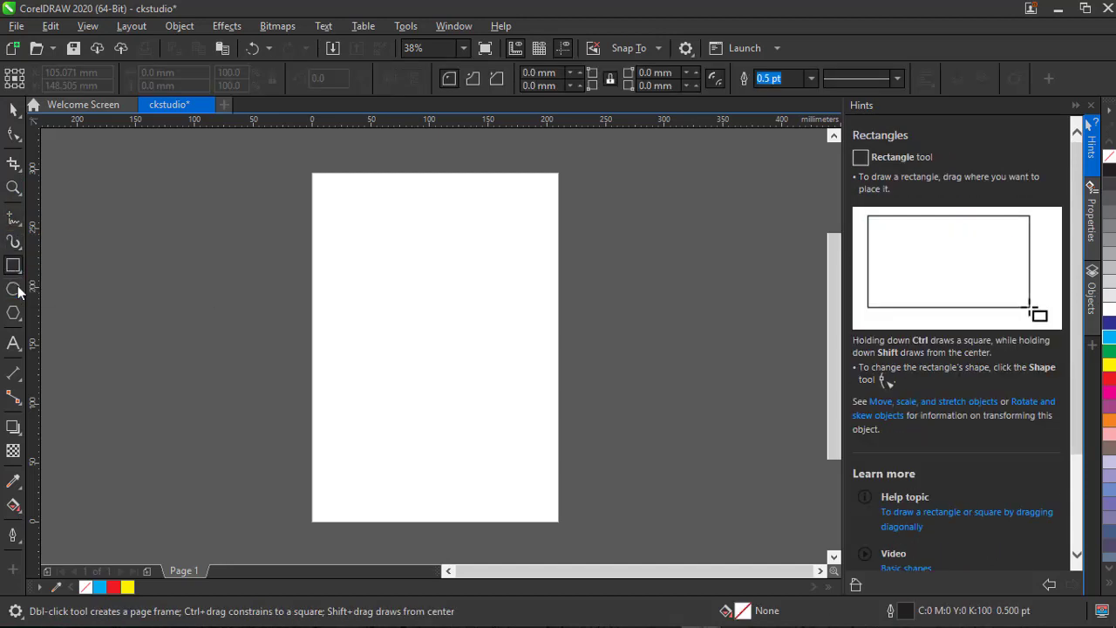
click(13, 288)
click(13, 312)
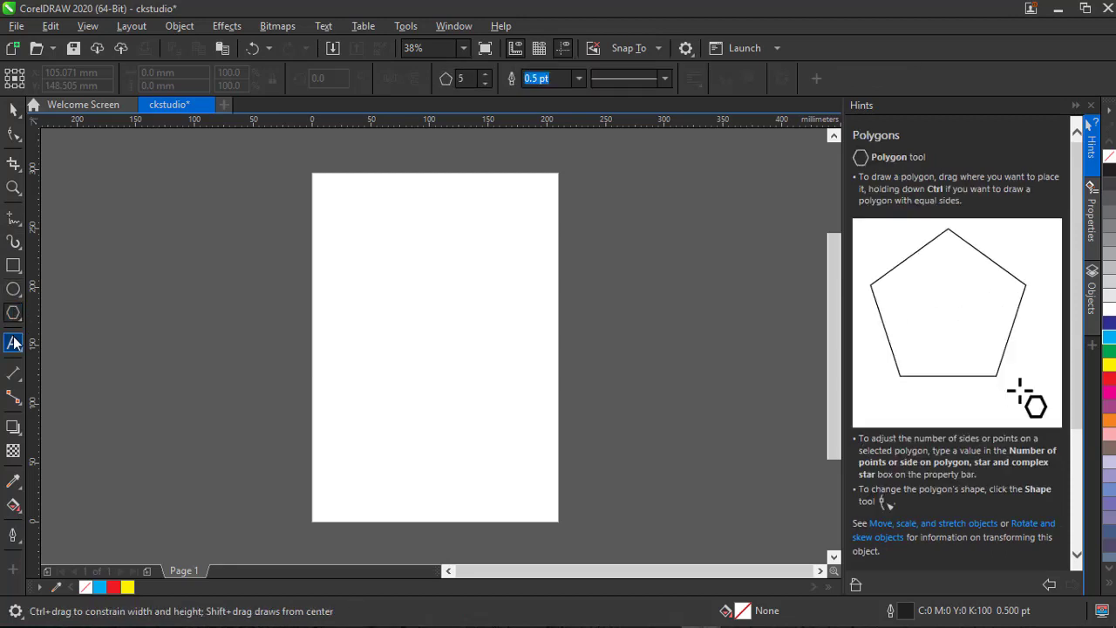
click(14, 344)
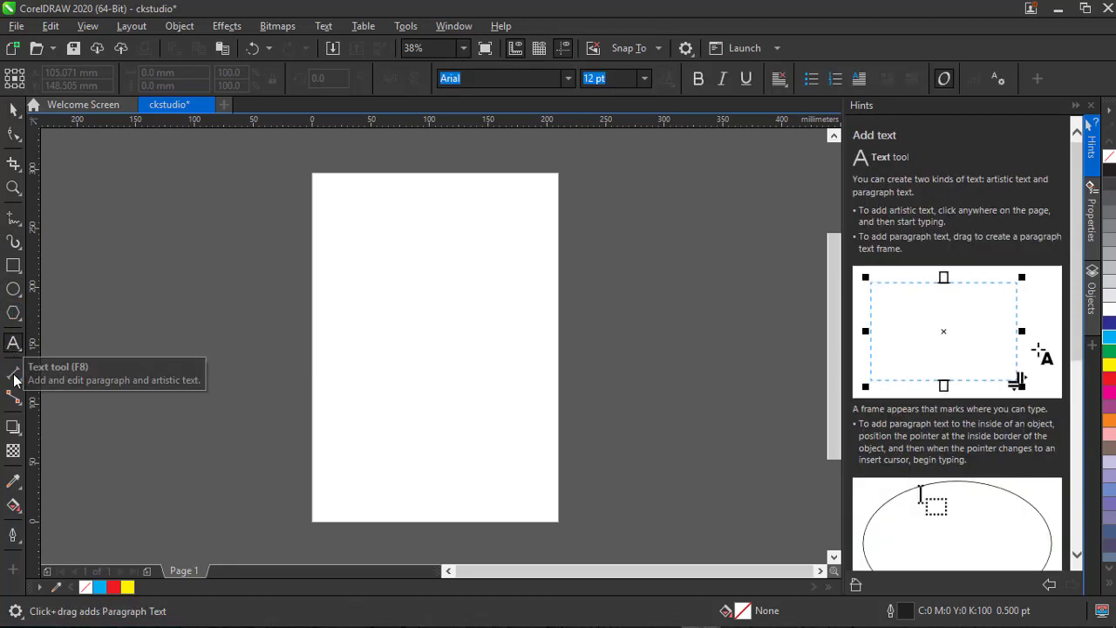
click(14, 376)
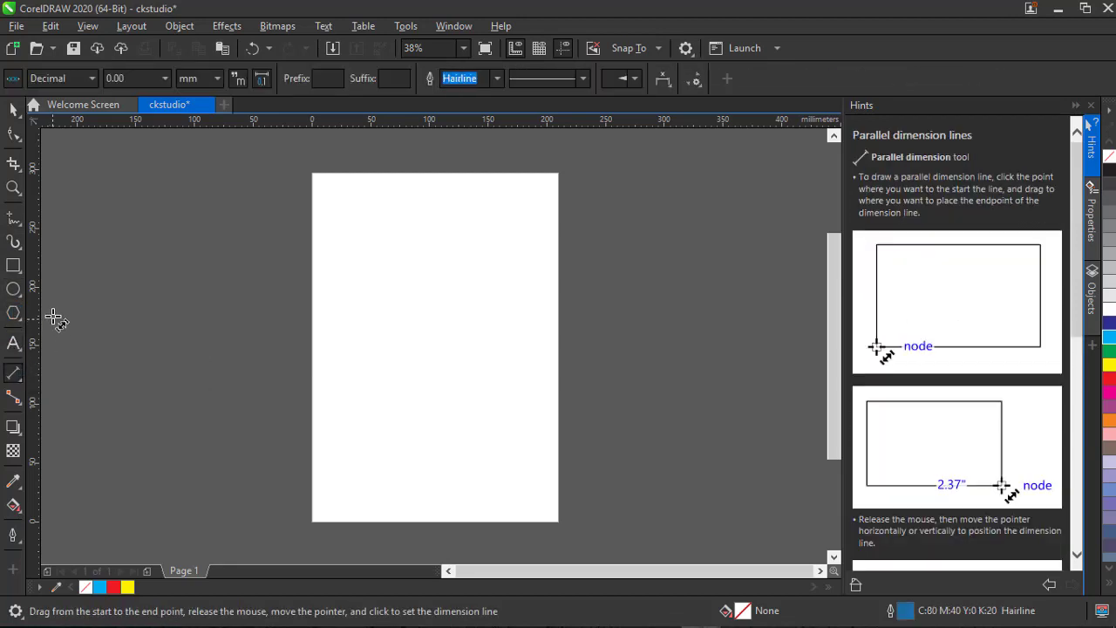
click(14, 344)
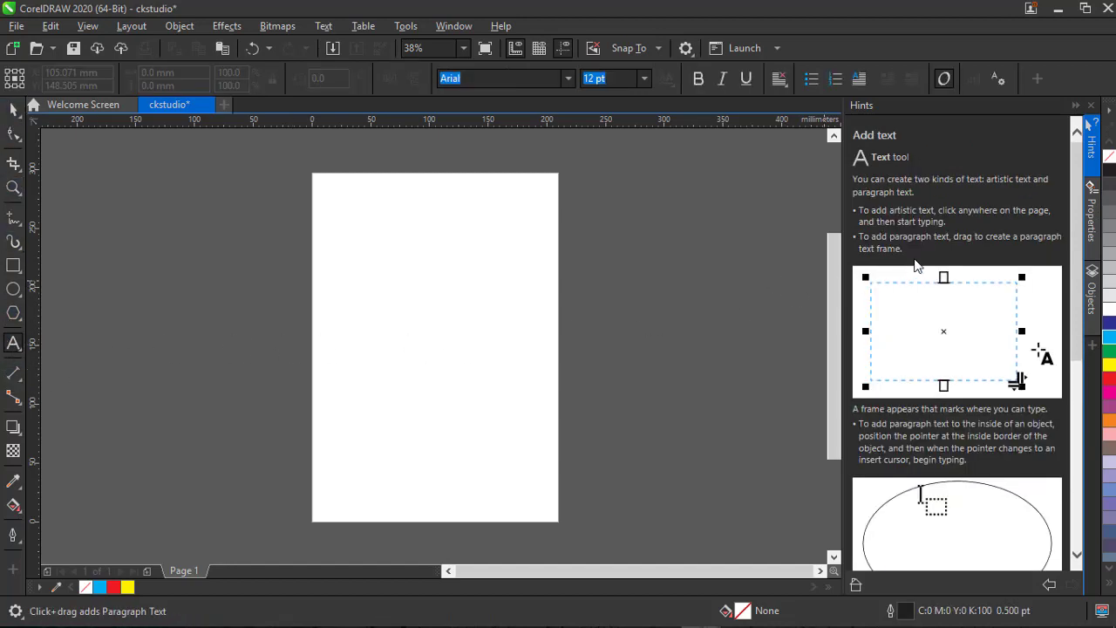
mouse_move(1080, 221)
mouse_down()
mouse_move(1086, 329)
mouse_move(1065, 210)
mouse_up()
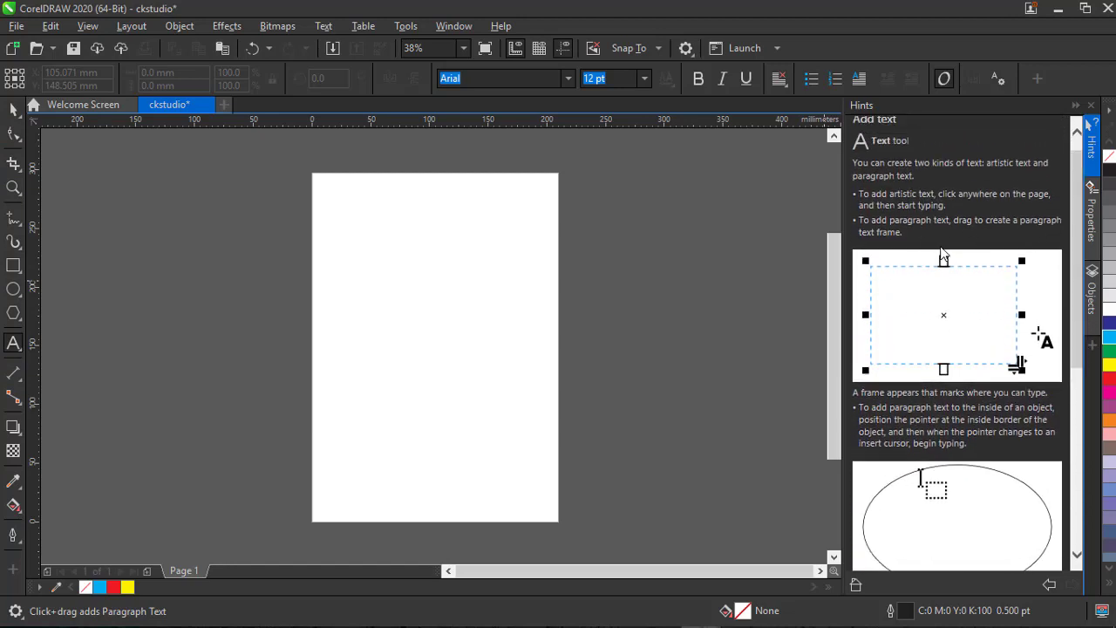
key(ctrl+space)
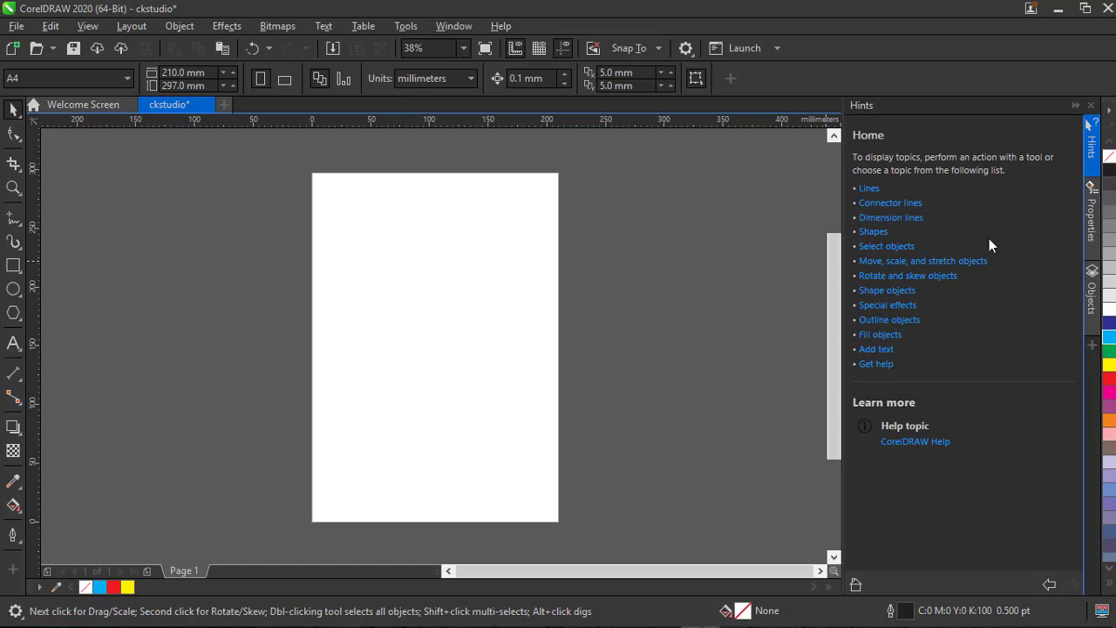
Step: Bring up Save Drawing for ckstudio and view the Save as type format list
key(ctrl+s)
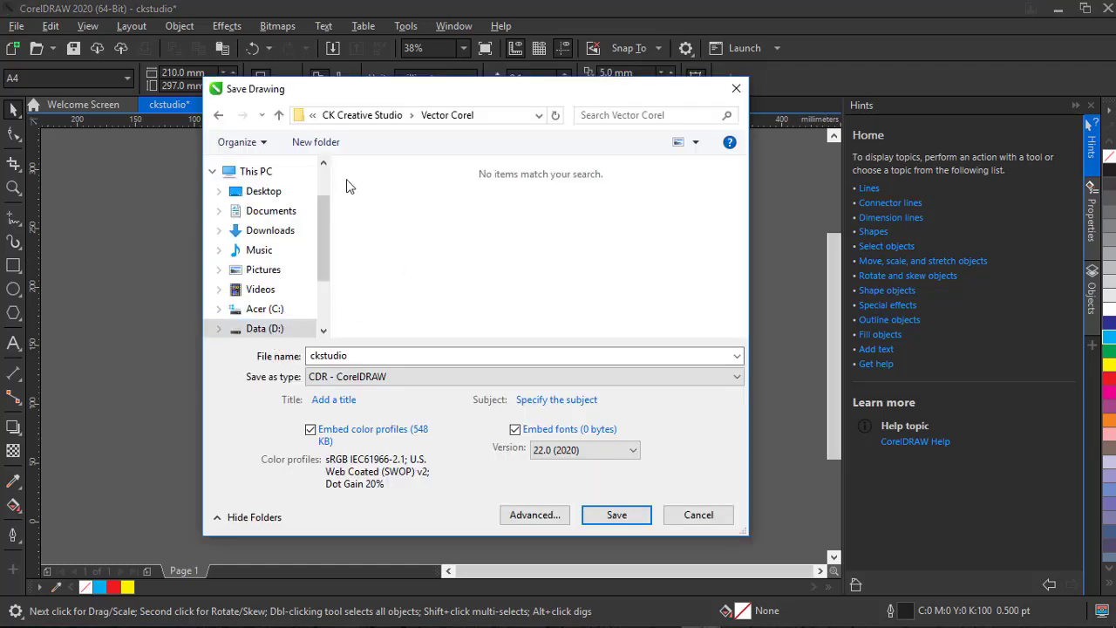
click(362, 378)
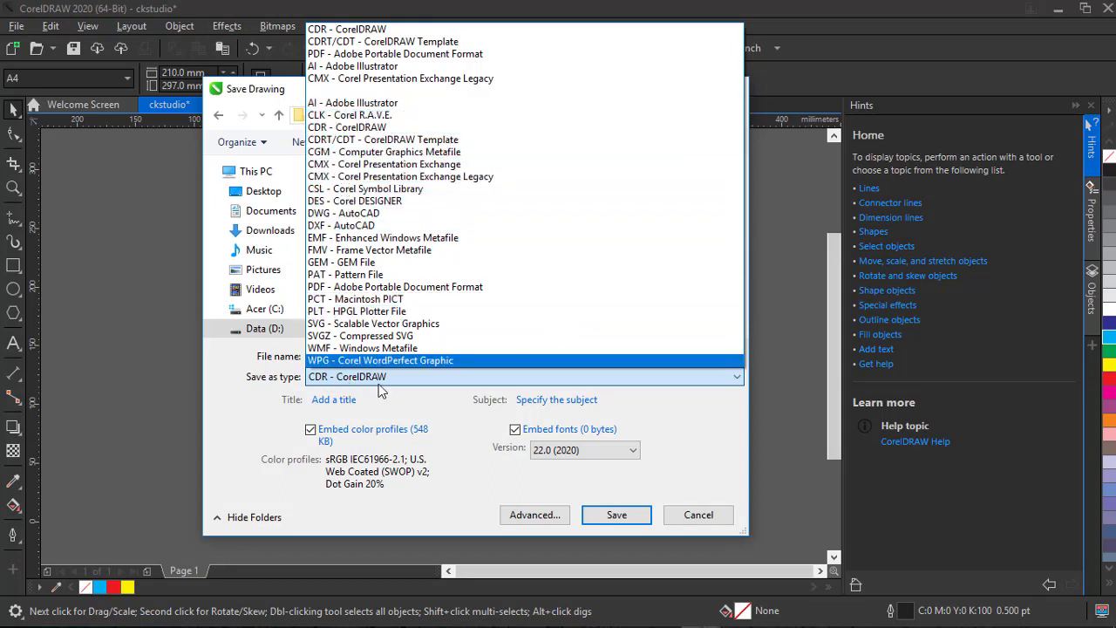
click(403, 390)
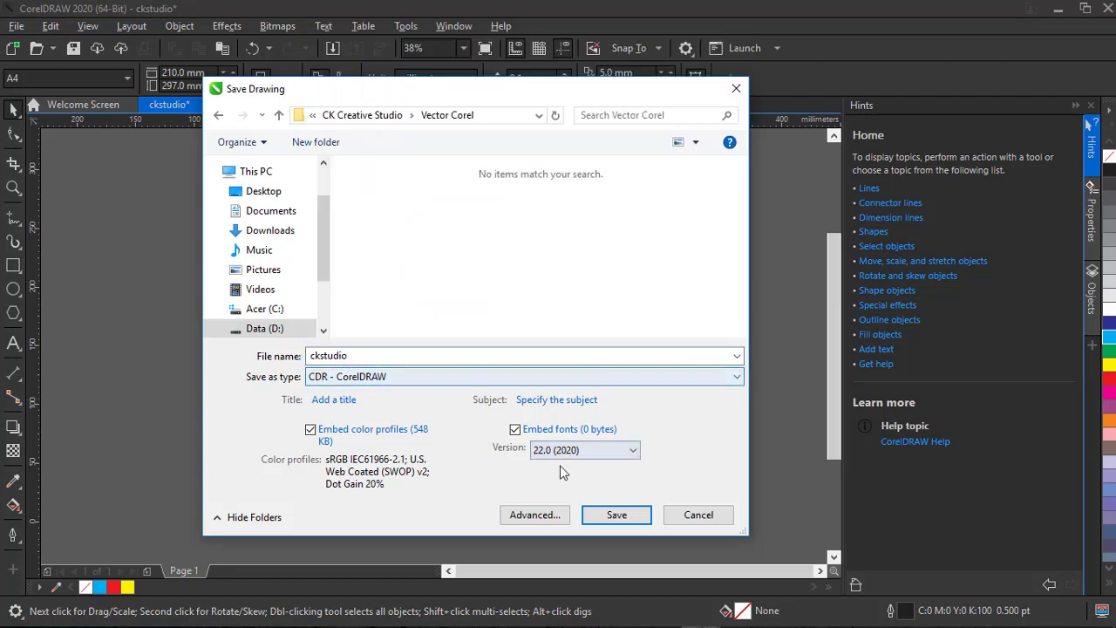
click(637, 459)
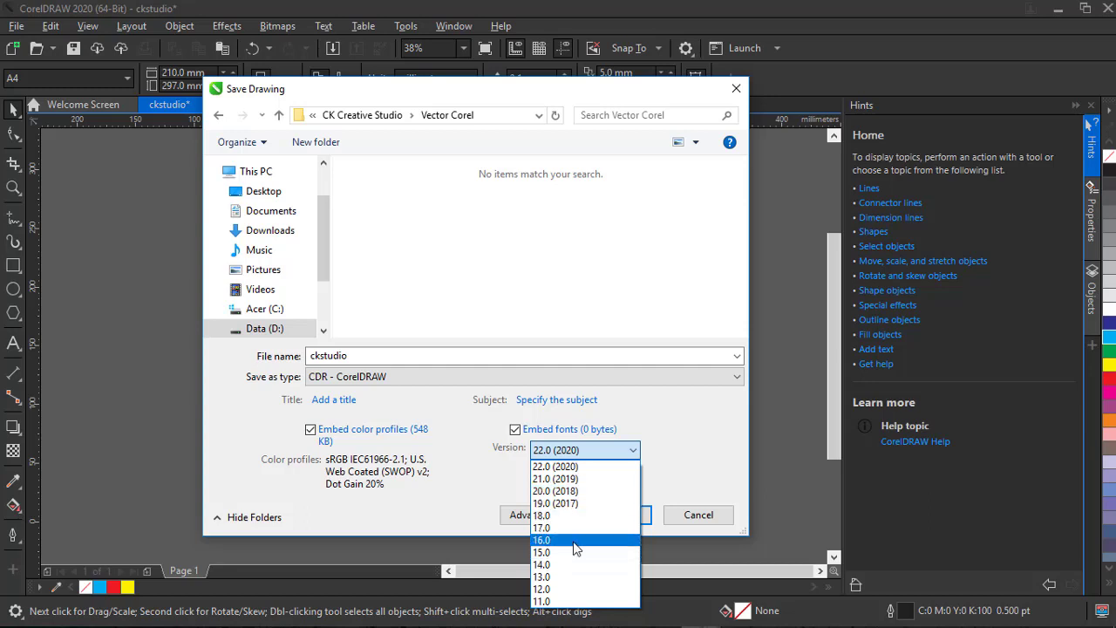
click(563, 452)
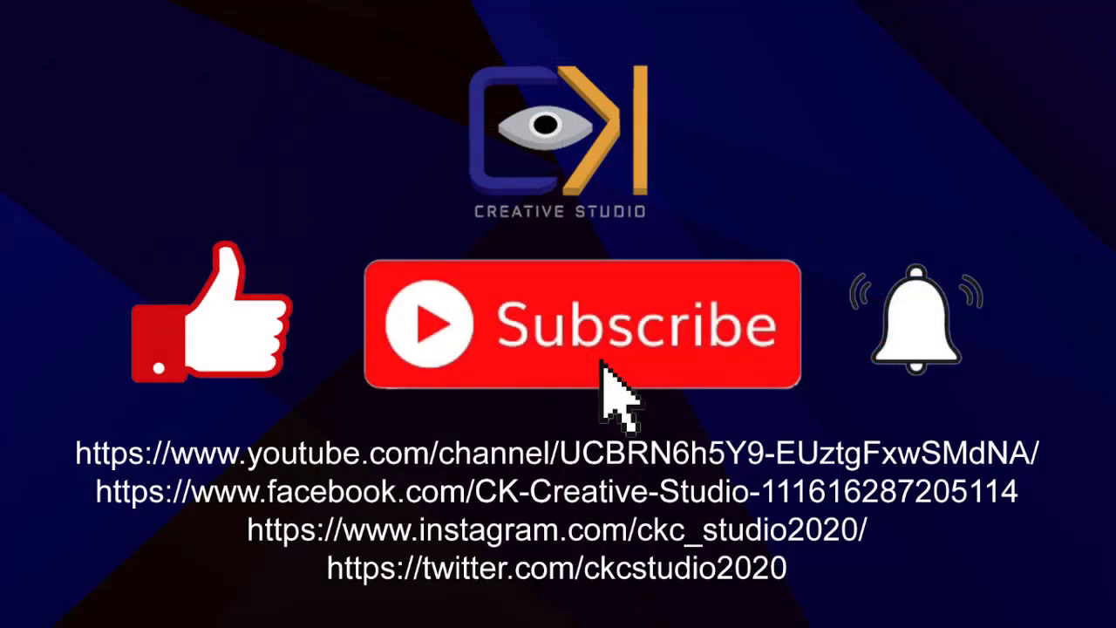